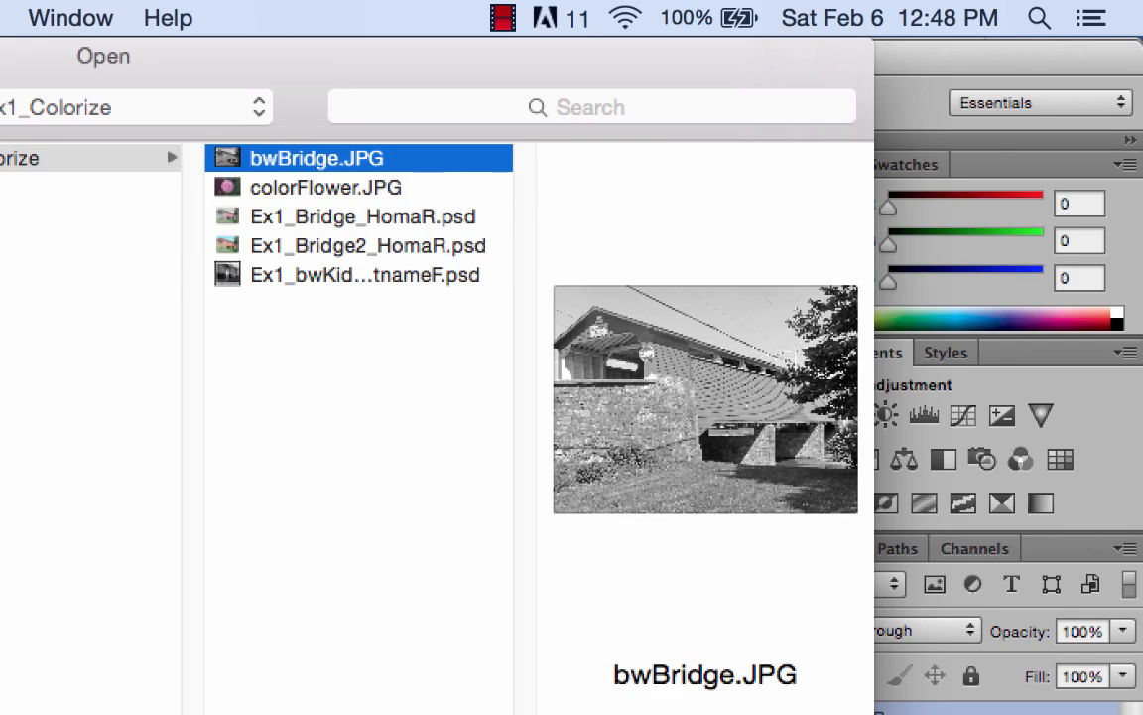
# Open bwBridge.JPG and sample a foreground color from the bridge's wood siding to inspect it in the Color Picker.
pyautogui.press('Return')
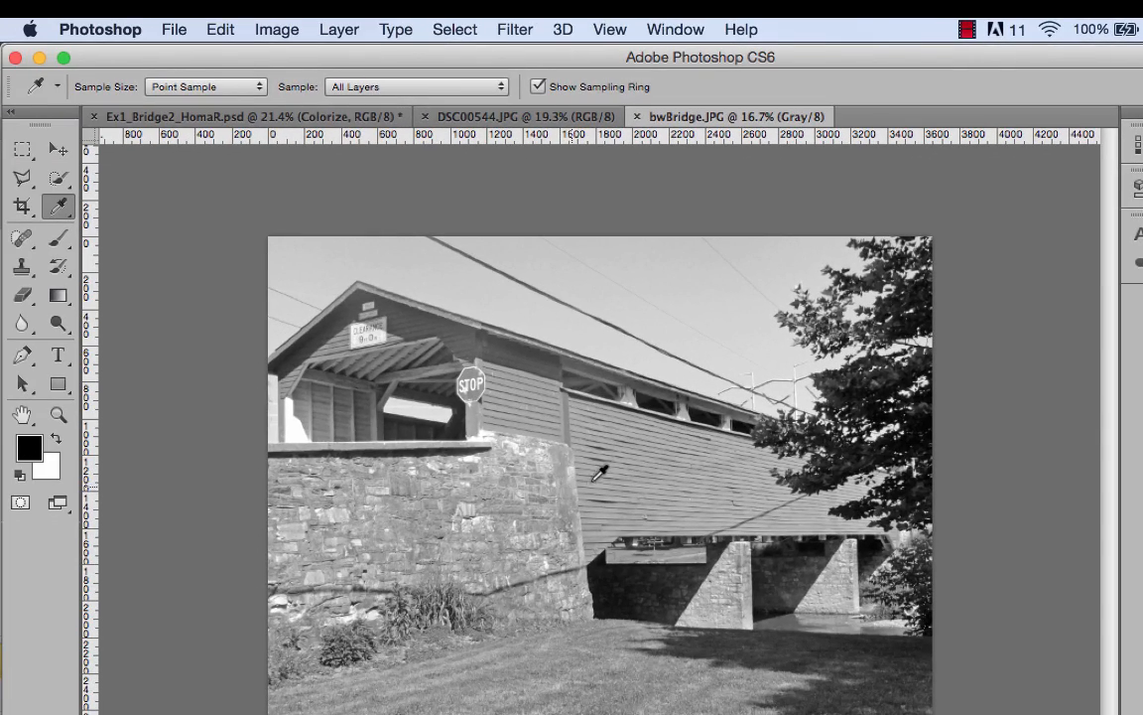
pyautogui.click(605, 473)
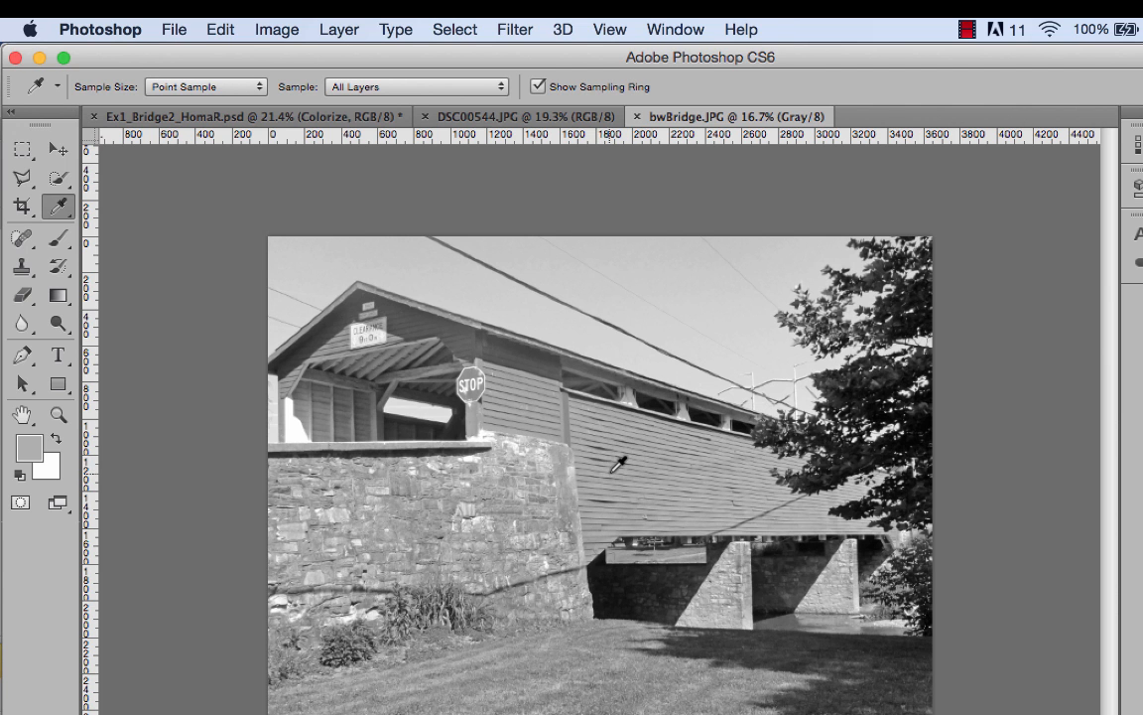
pyautogui.doubleClick(23, 446)
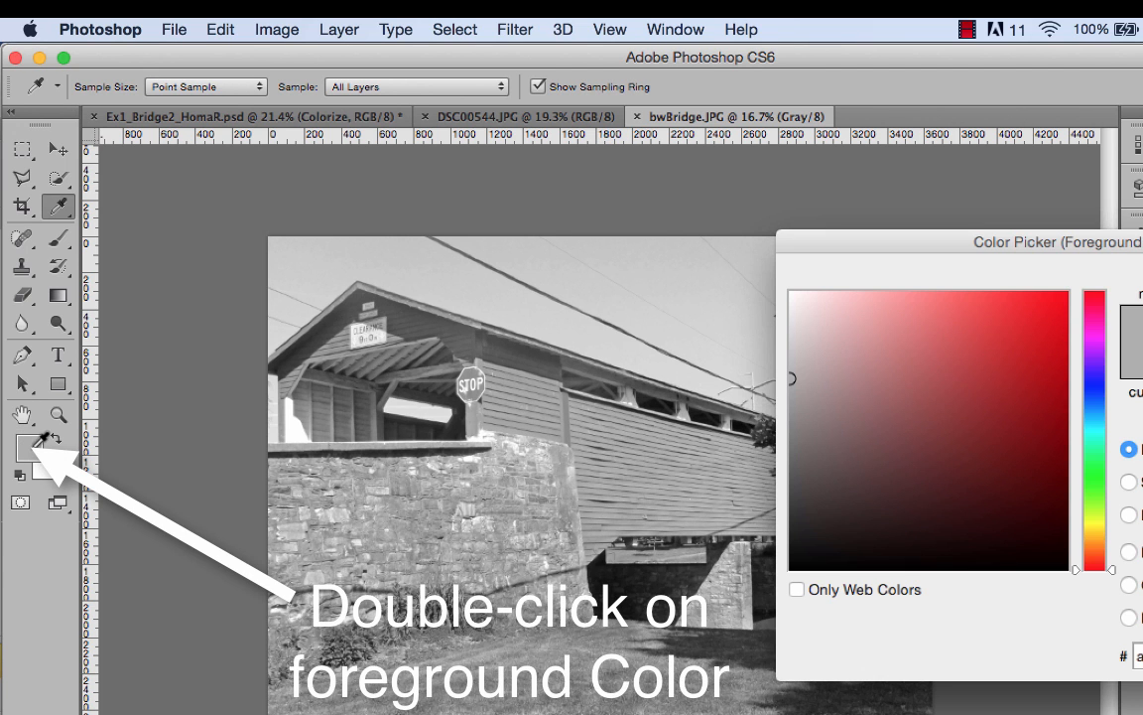
pyautogui.moveTo(1045, 242); pyautogui.dragTo(542, 129)
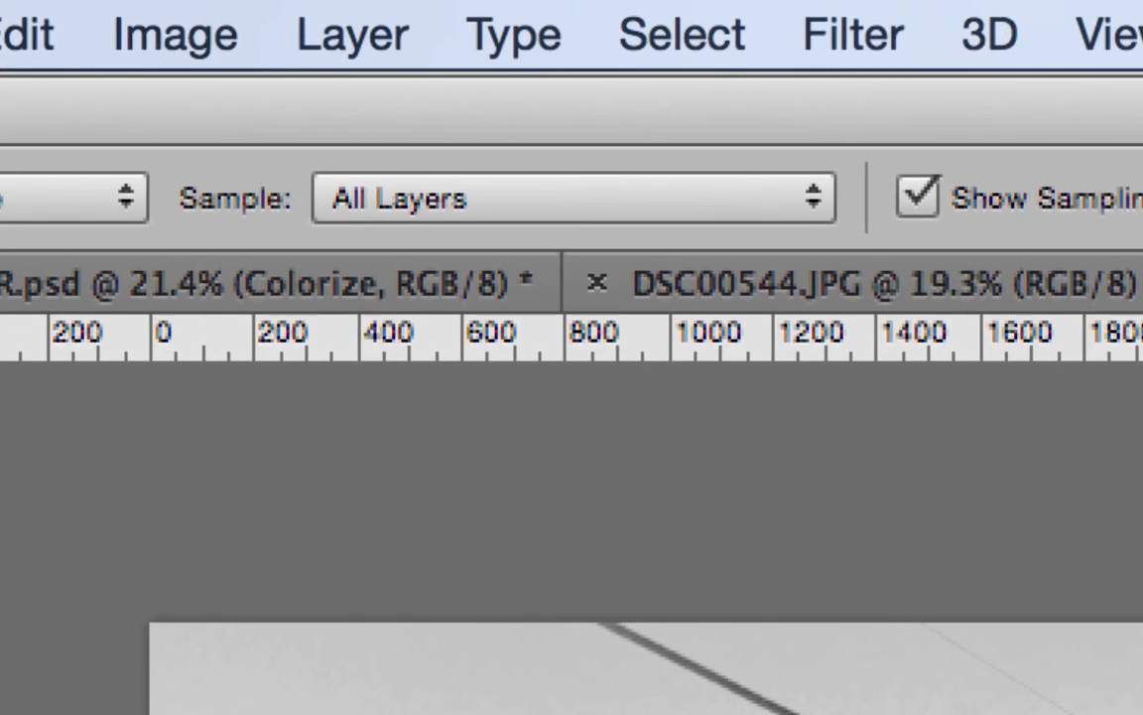
# Convert the bridge image's color mode to RGB Color.
pyautogui.click(207, 35)
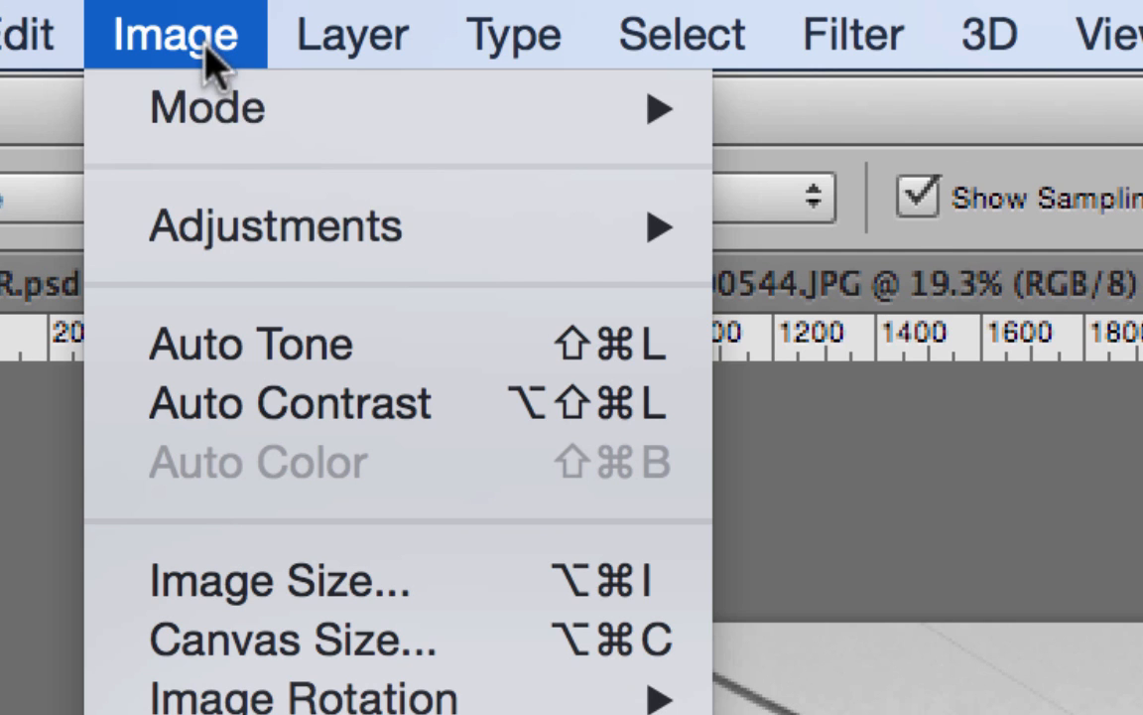
pyautogui.moveTo(212, 117)
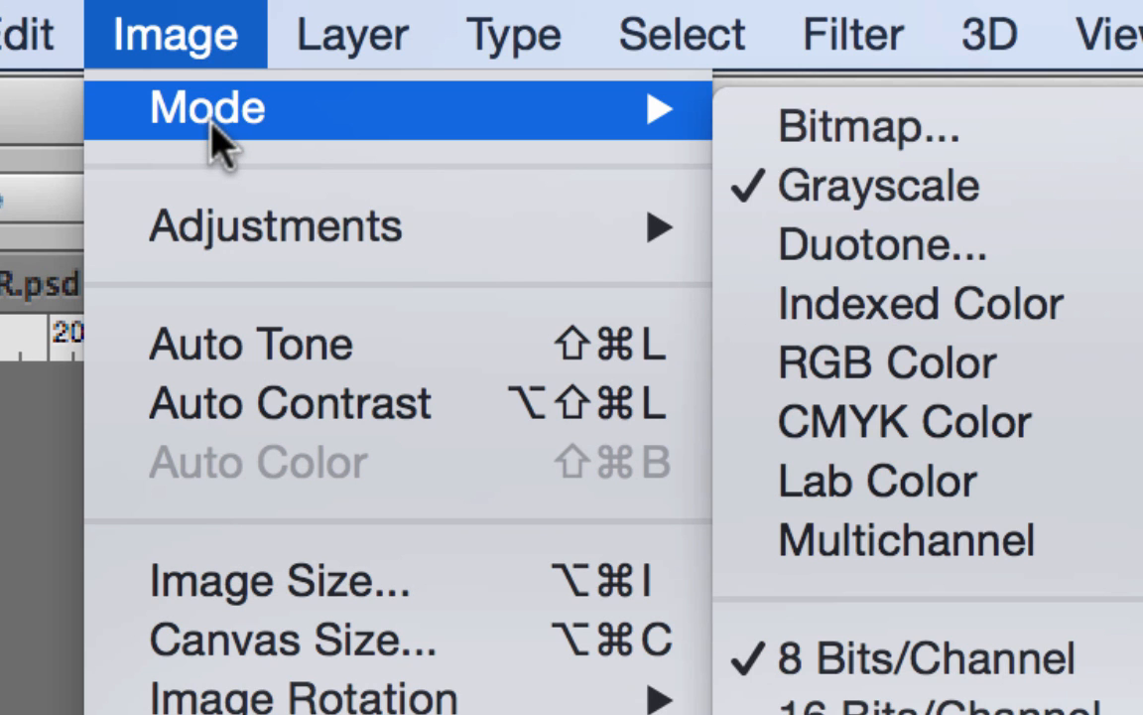
pyautogui.click(845, 360)
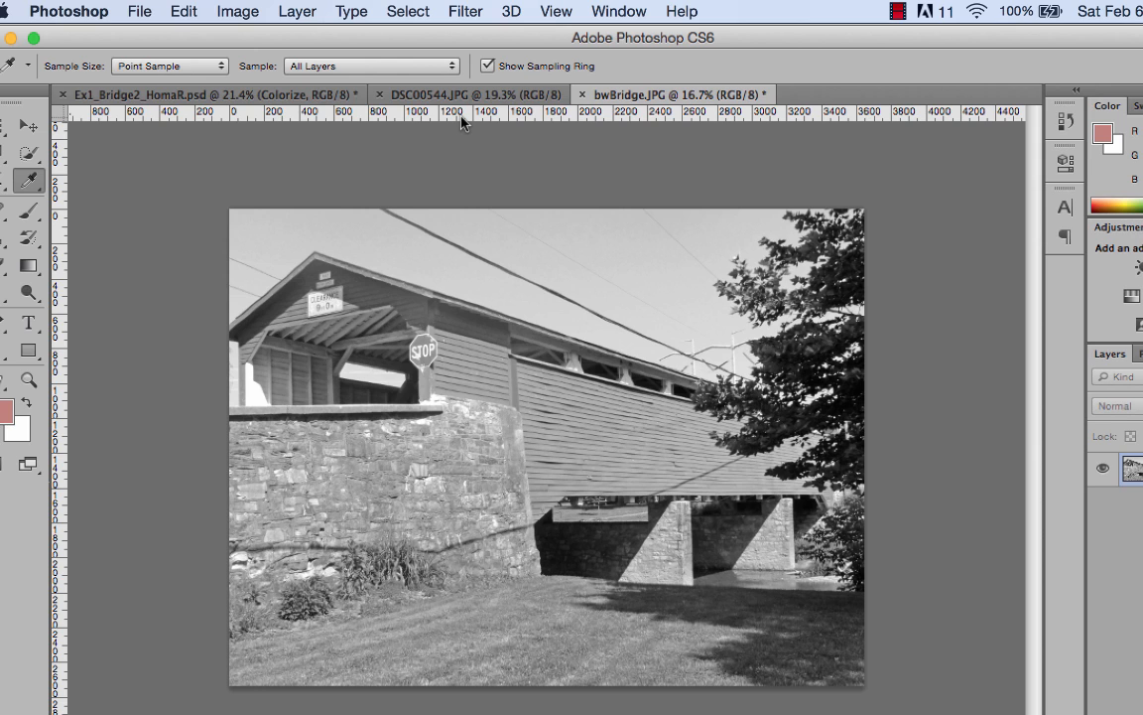
# Resample the foreground color from the bridge siding, check it in the Color Picker, and raise its red value to get pink.
pyautogui.moveTo(556, 385); pyautogui.dragTo(415, 399)
pyautogui.click(8, 407)
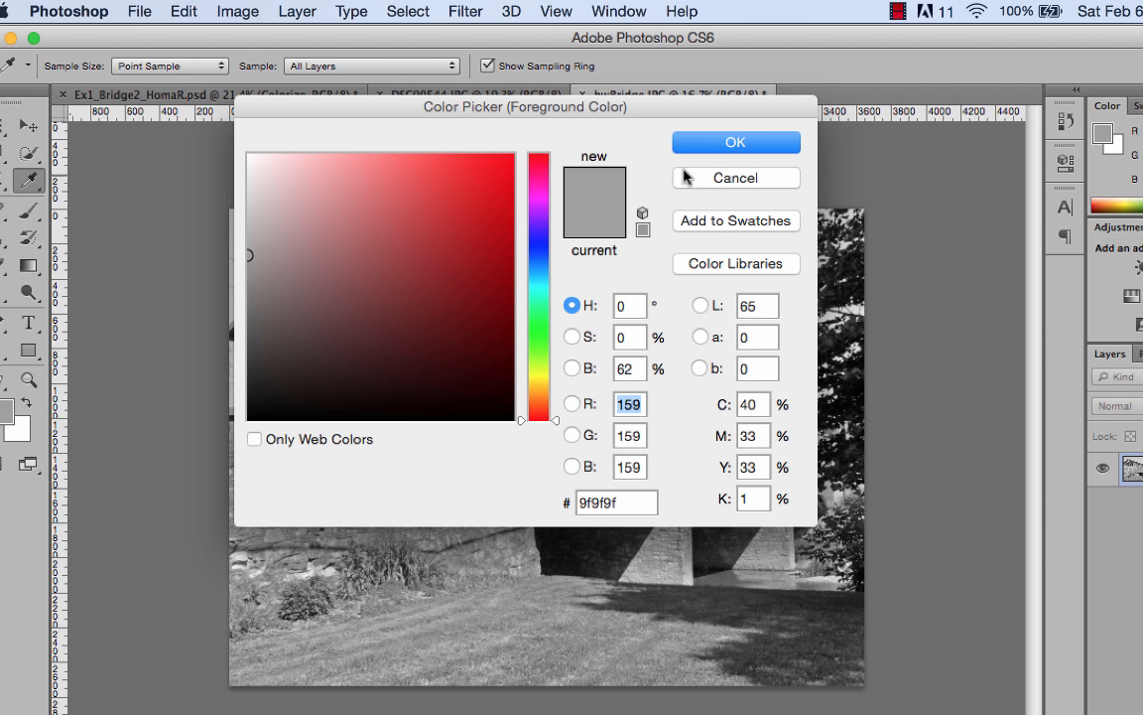
pyautogui.click(736, 177)
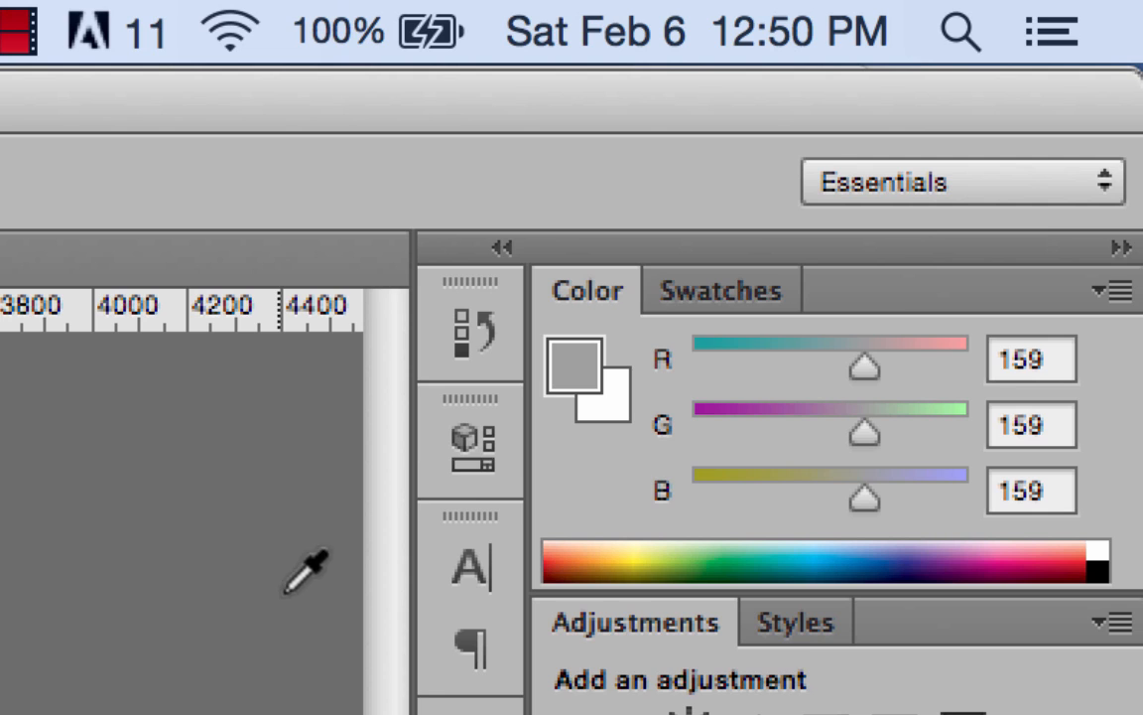
pyautogui.moveTo(875, 375); pyautogui.dragTo(962, 403)
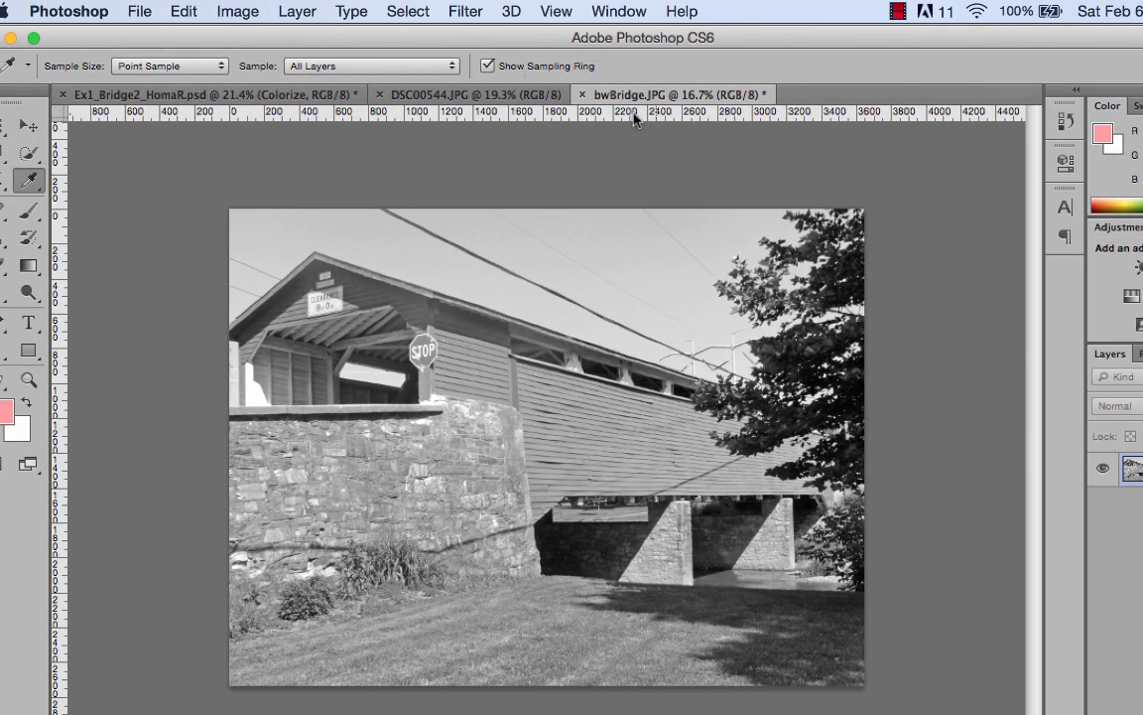
# Save the image in Photoshop format in the Ex1_Colorize folder, with a file name of Ex1_Bridge3 followed by the author's name.
pyautogui.click(137, 12)
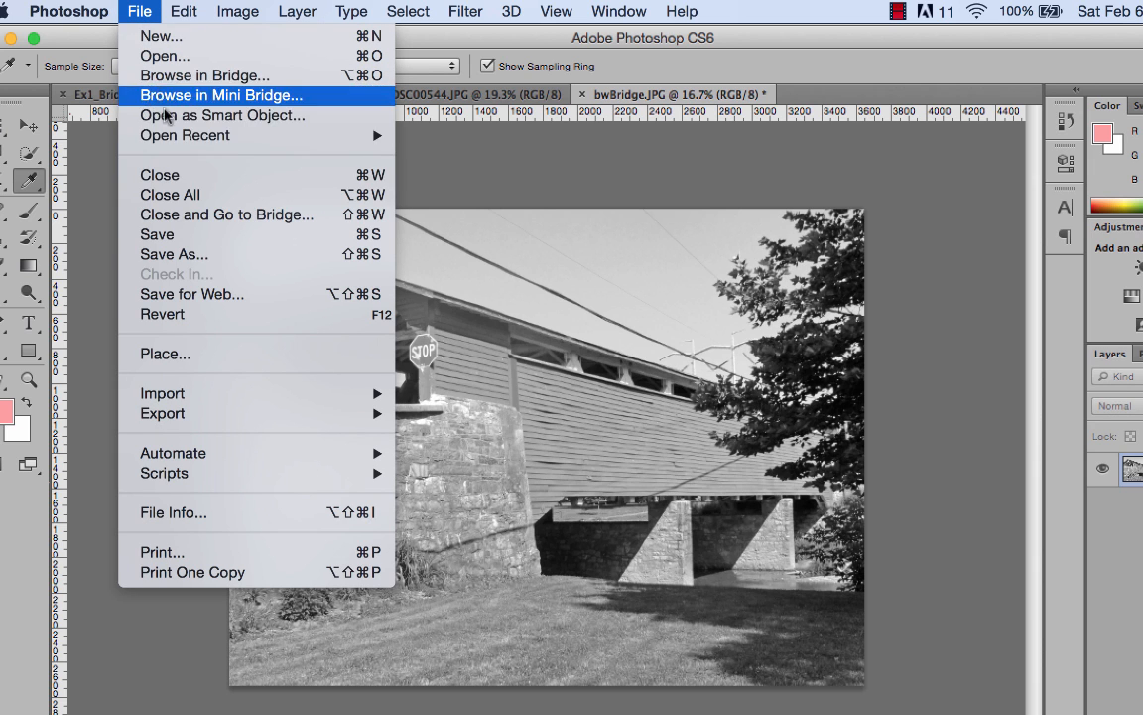
pyautogui.click(196, 263)
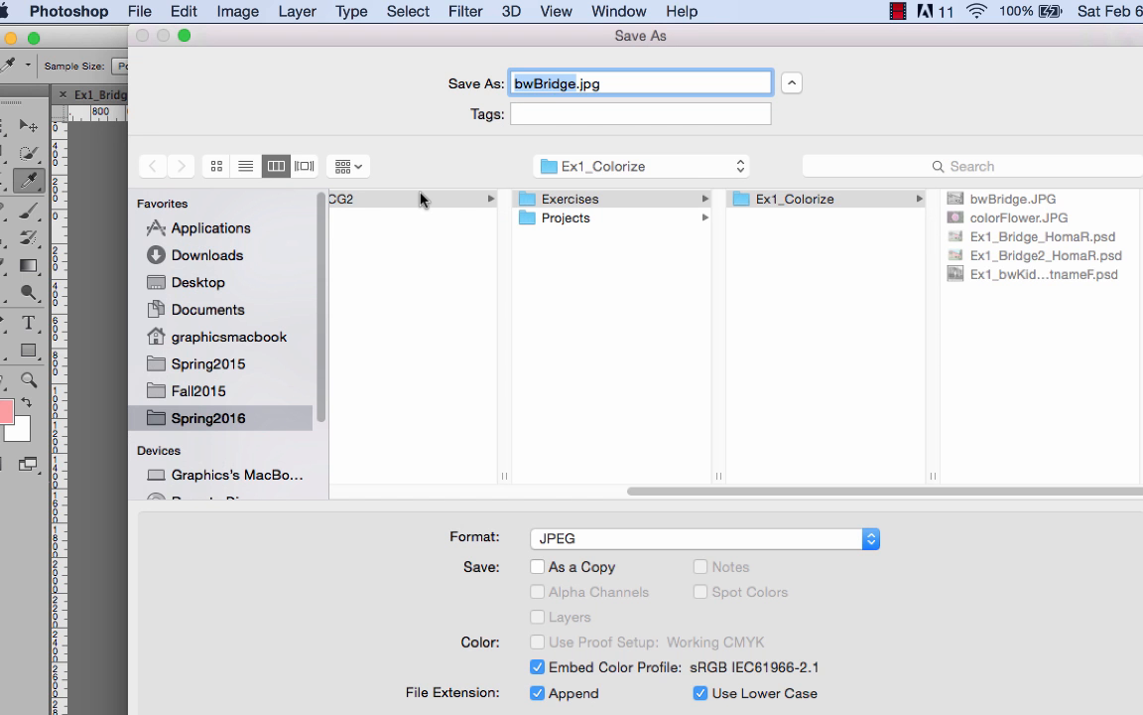
pyautogui.click(789, 549)
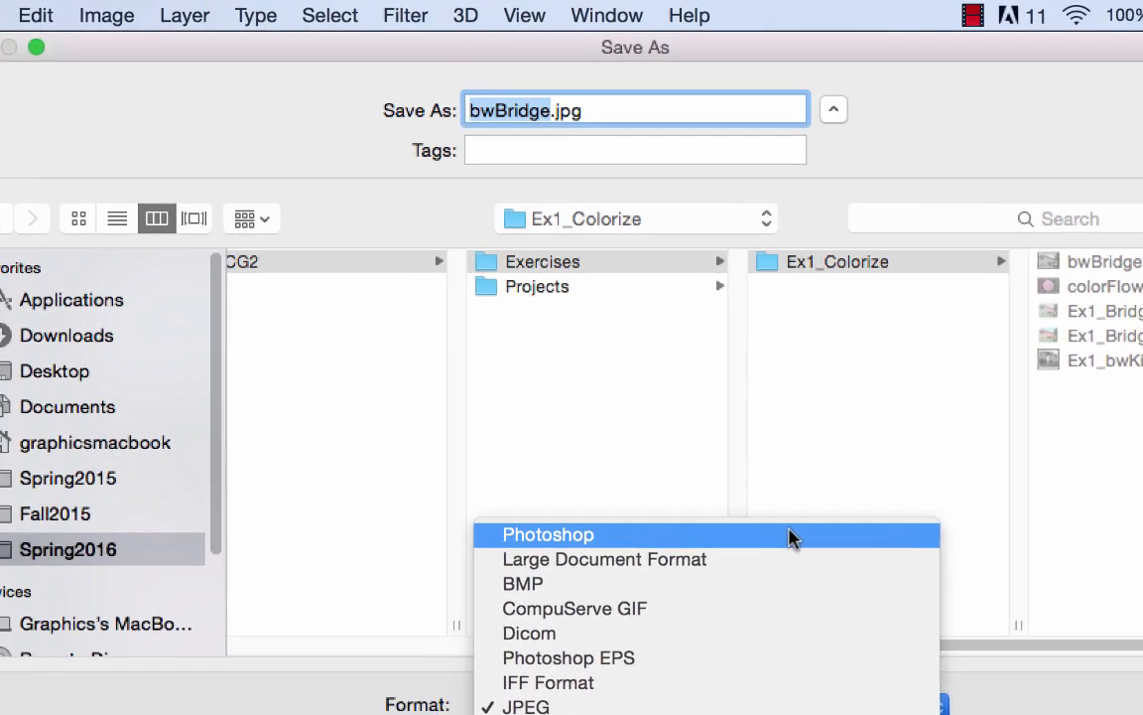
pyautogui.click(789, 537)
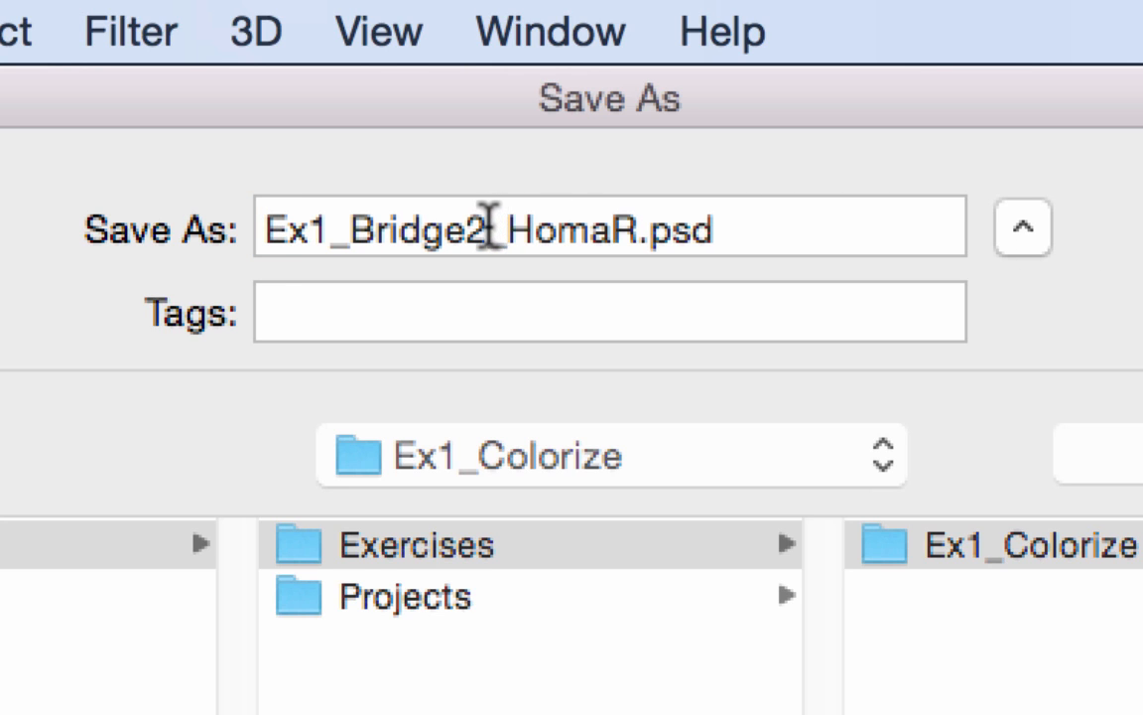
pyautogui.click(489, 228)
pyautogui.press('BackSpace')
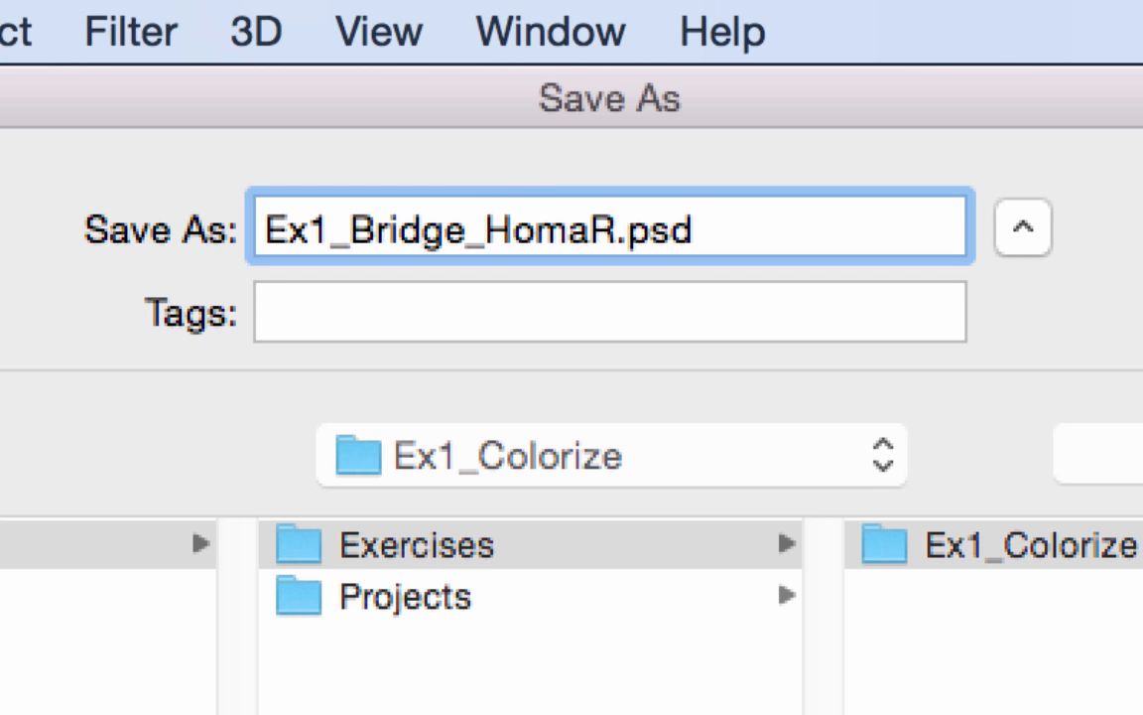
pyautogui.write('3')
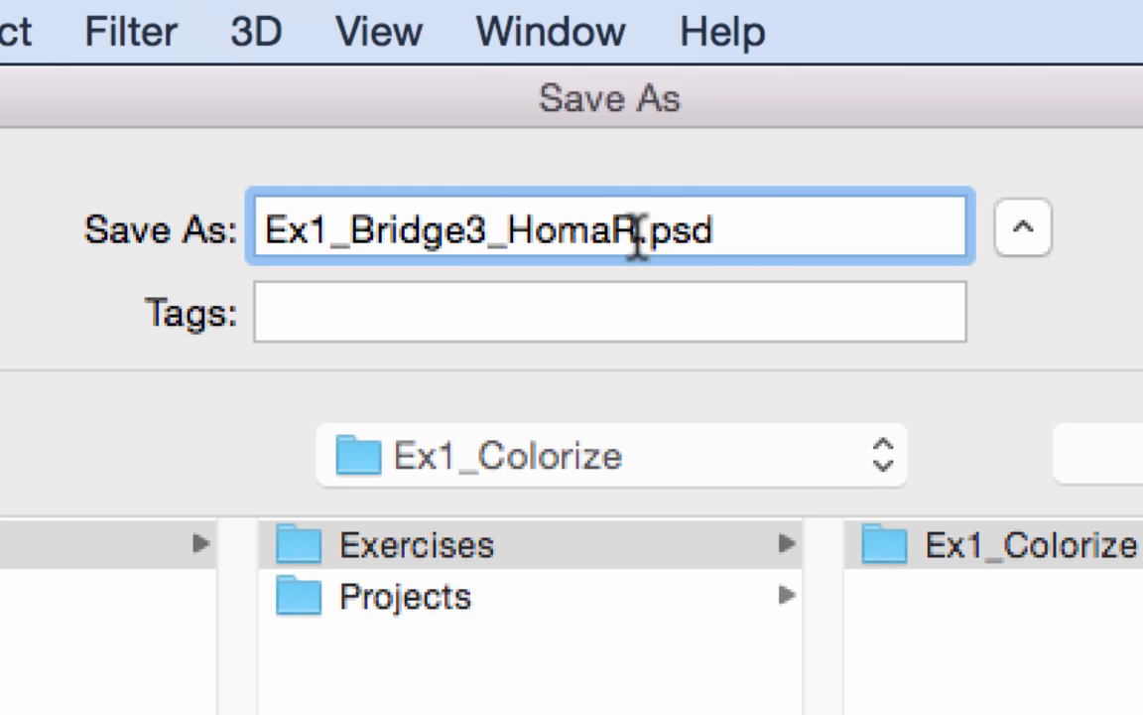
pyautogui.press('Return')
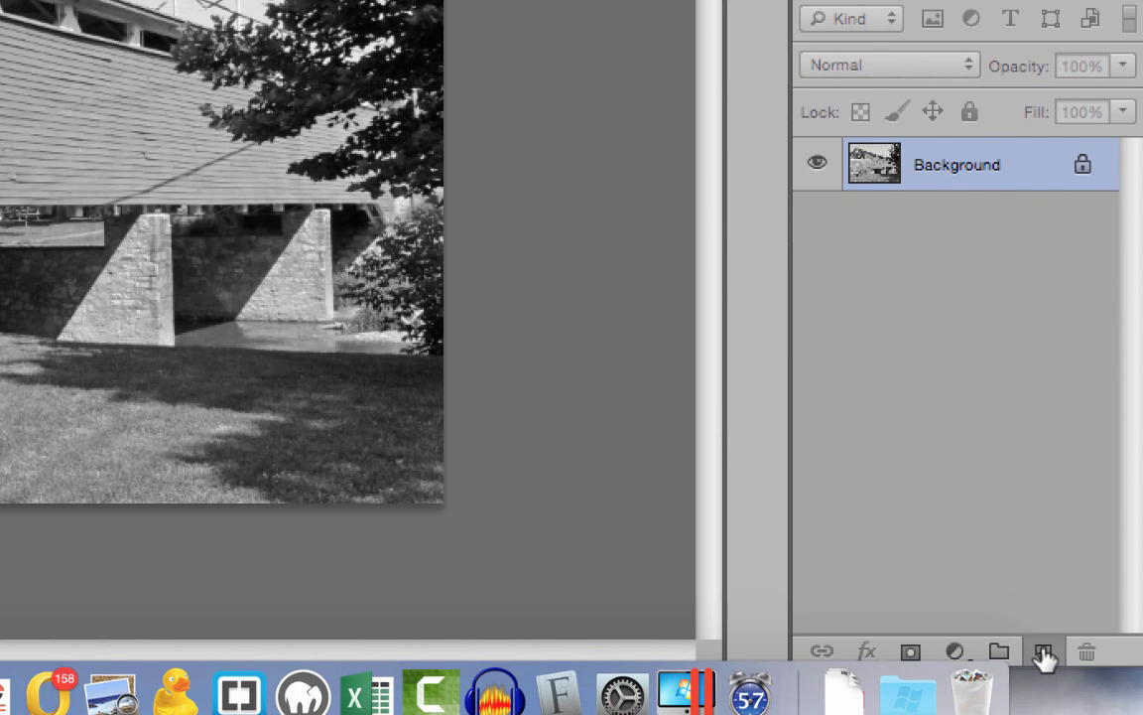
# Add a new layer named grass above the Background and set its blend mode to Color.
pyautogui.click(1044, 655)
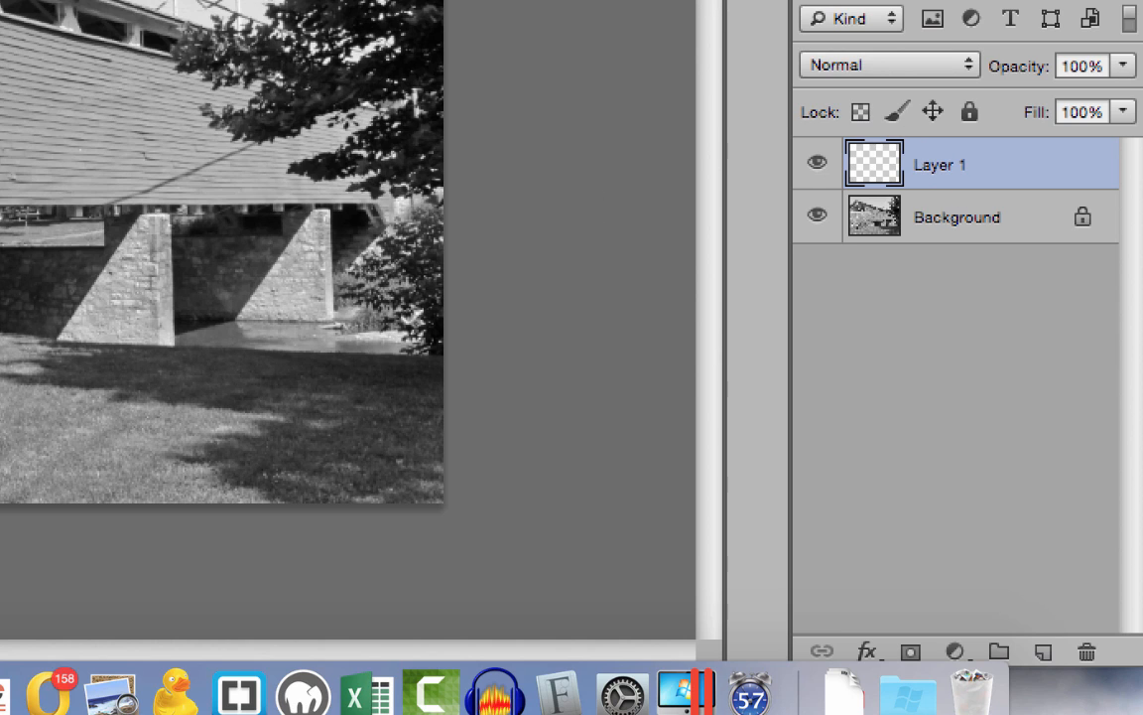
pyautogui.doubleClick(948, 165)
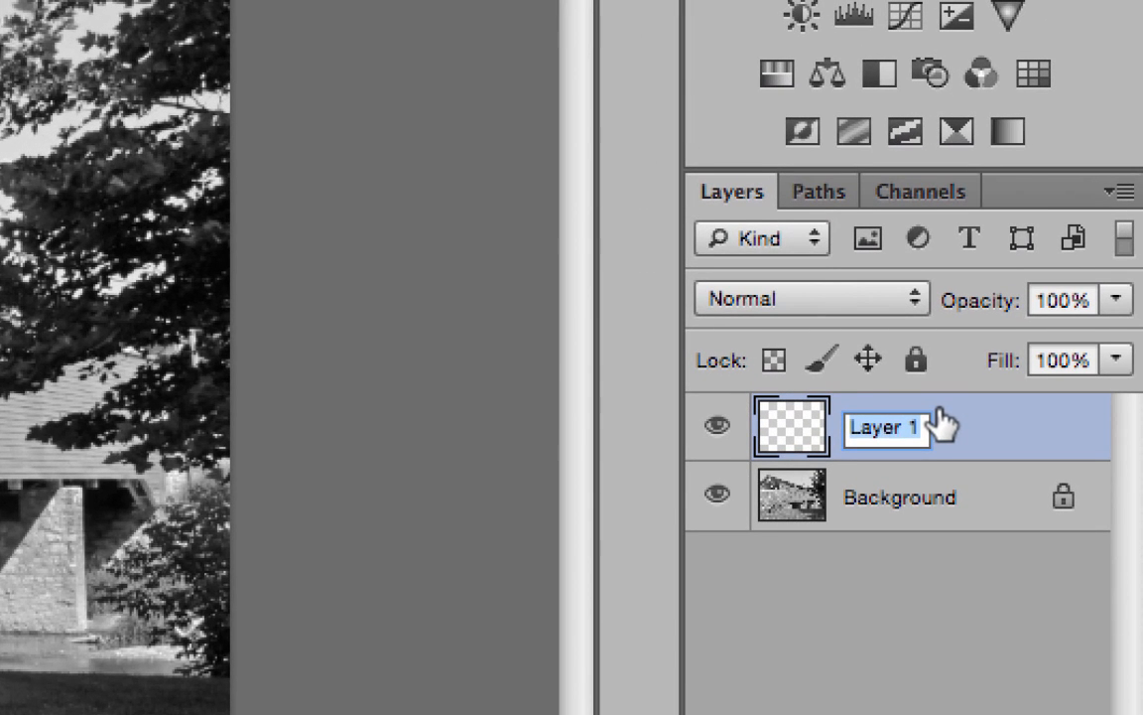
pyautogui.write('garss')
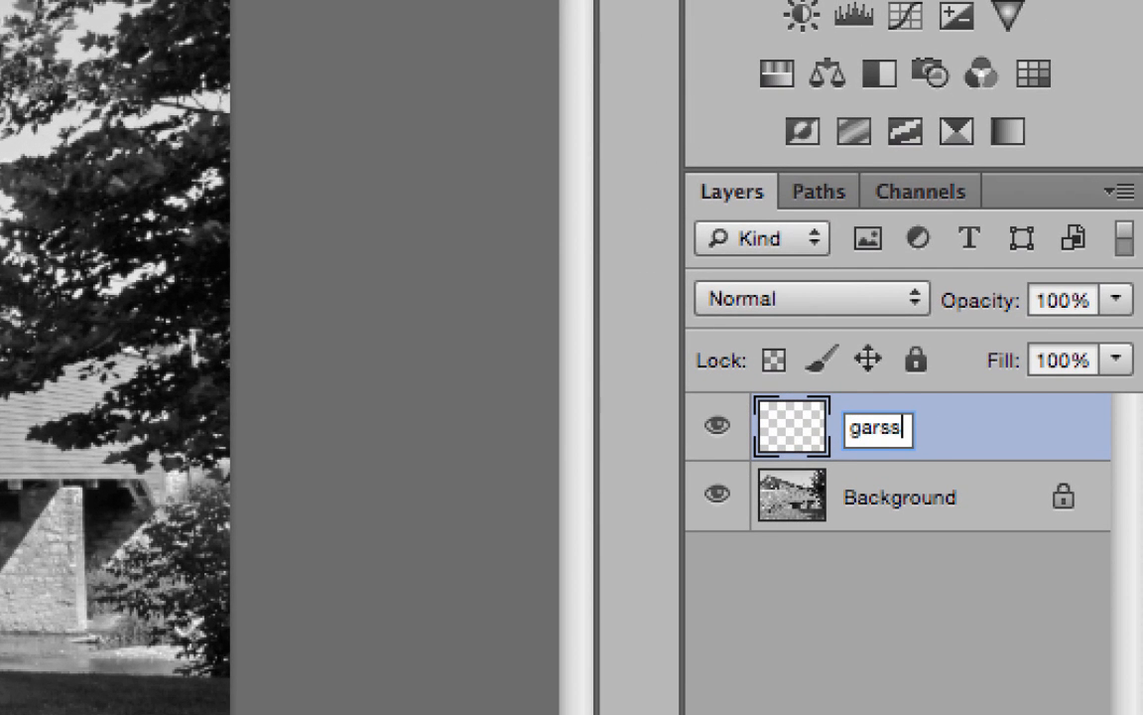
pyautogui.press('BackSpace')
pyautogui.press('BackSpace')
pyautogui.press('BackSpace')
pyautogui.press('BackSpace')
pyautogui.write('ra')
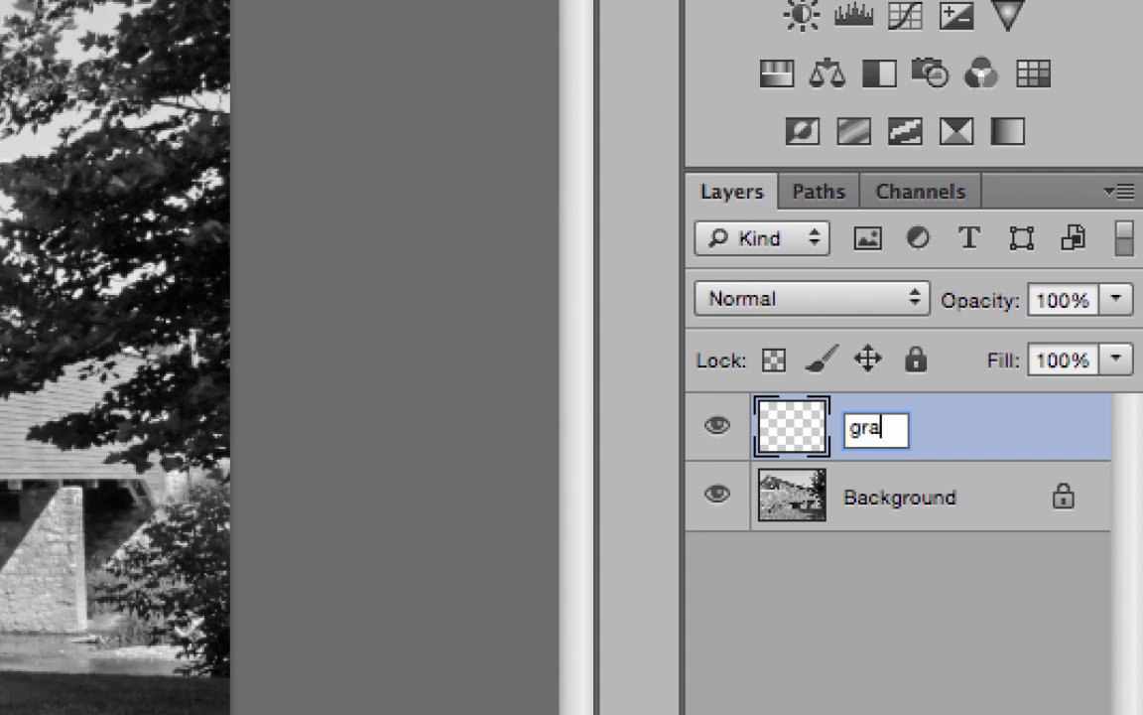
pyautogui.write('ss')
pyautogui.press('Return')
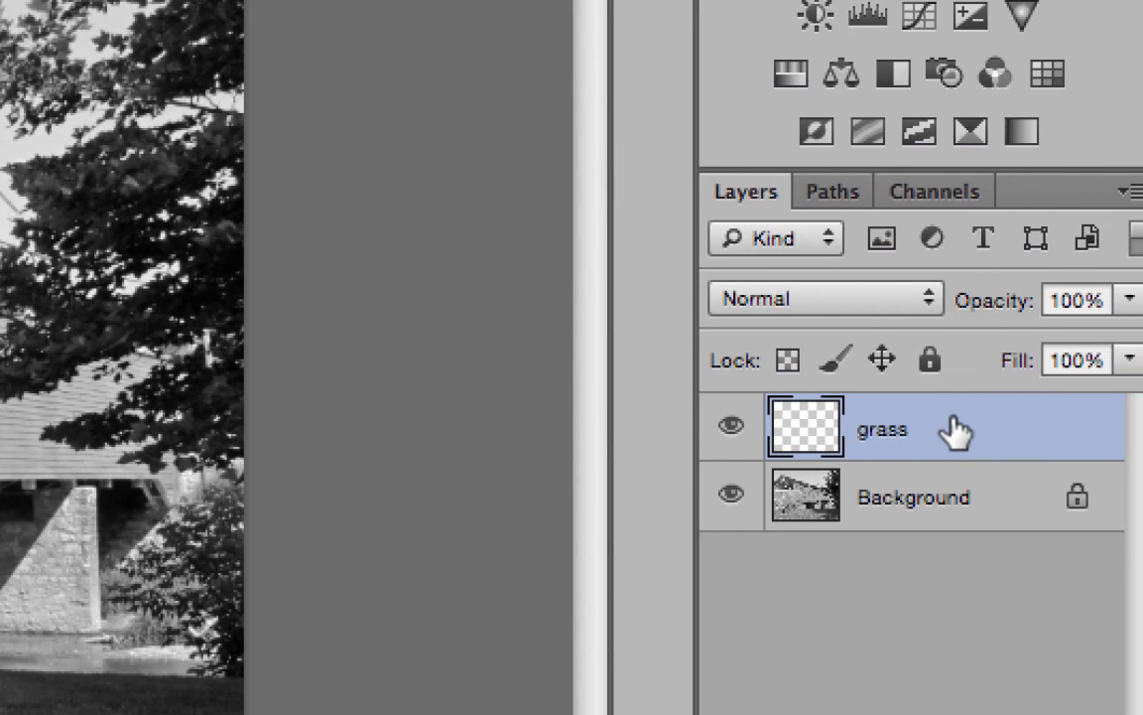
pyautogui.click(807, 315)
pyautogui.scroll(-3, 827, 605)
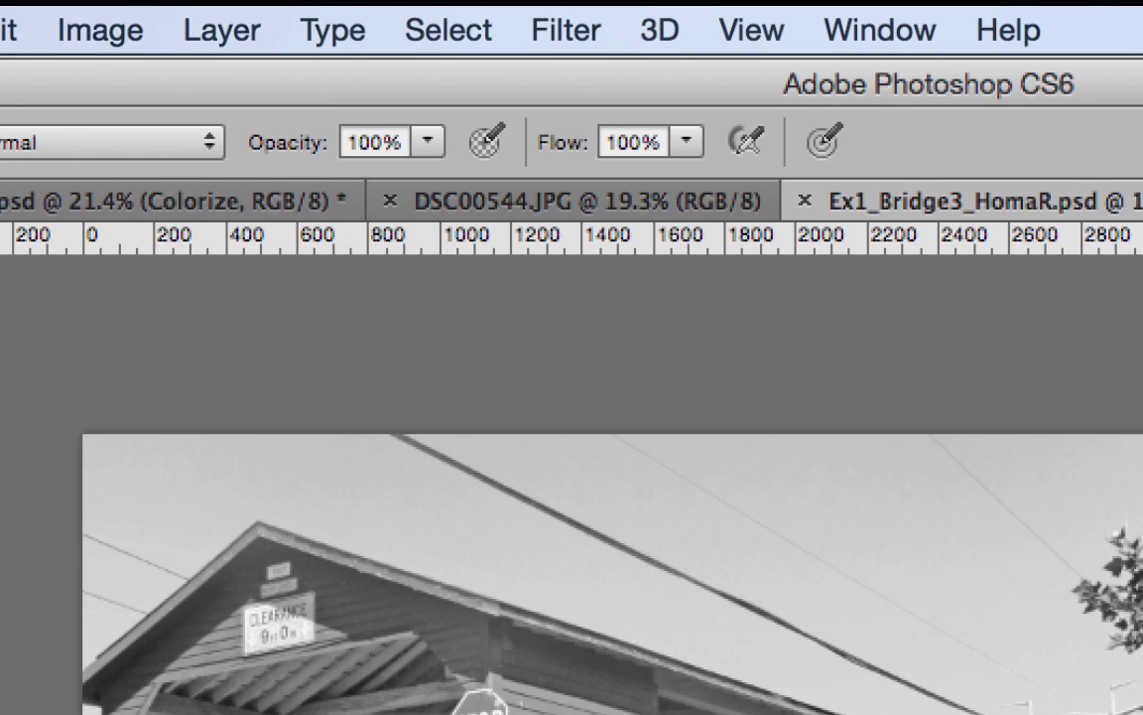
# Add a Color Overlay style to the grass layer with the dark green color 3f7c24.
pyautogui.click(205, 35)
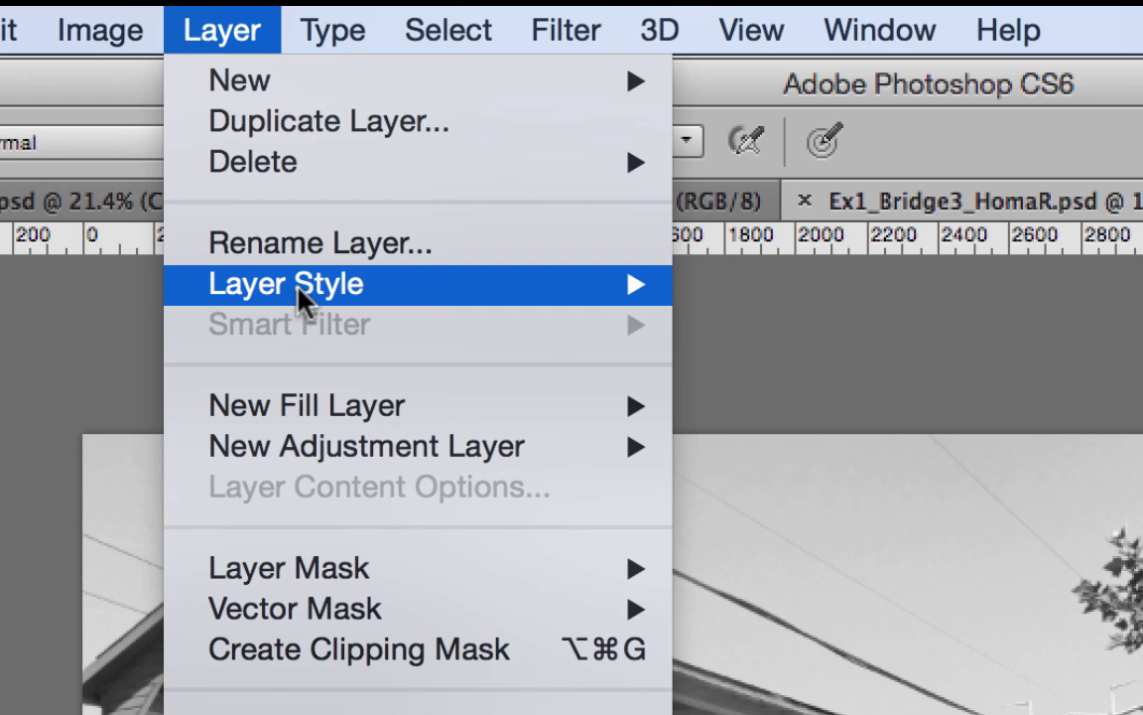
pyautogui.moveTo(303, 292)
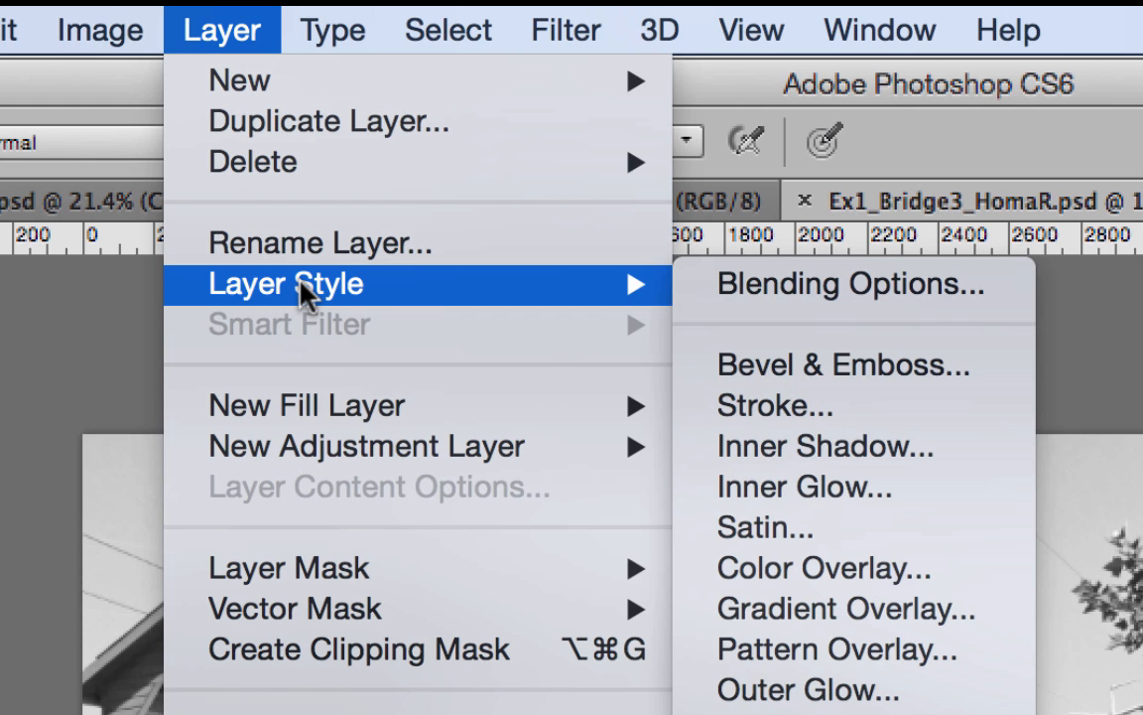
pyautogui.click(945, 576)
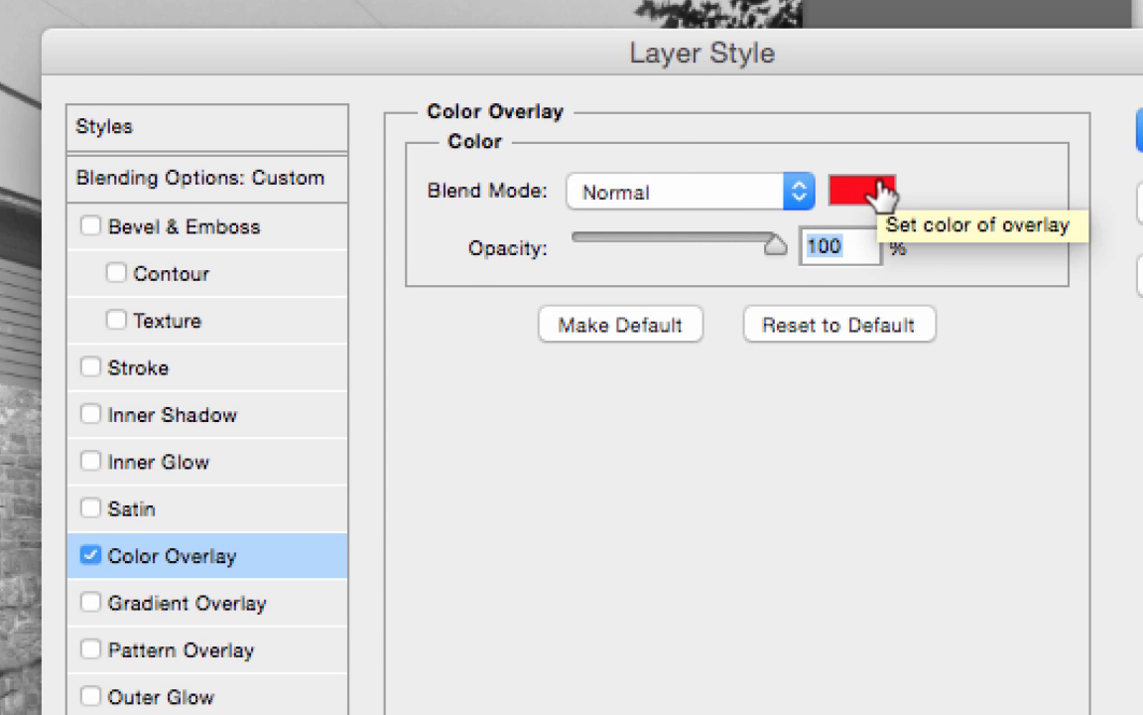
pyautogui.click(878, 193)
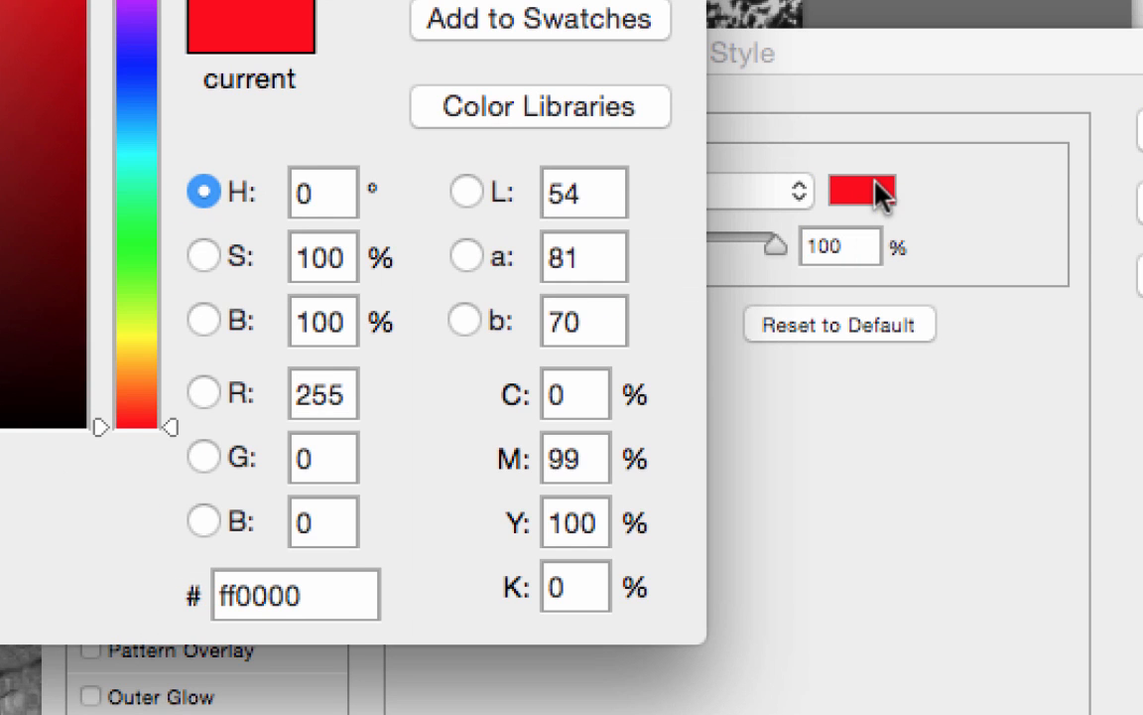
pyautogui.click(137, 270)
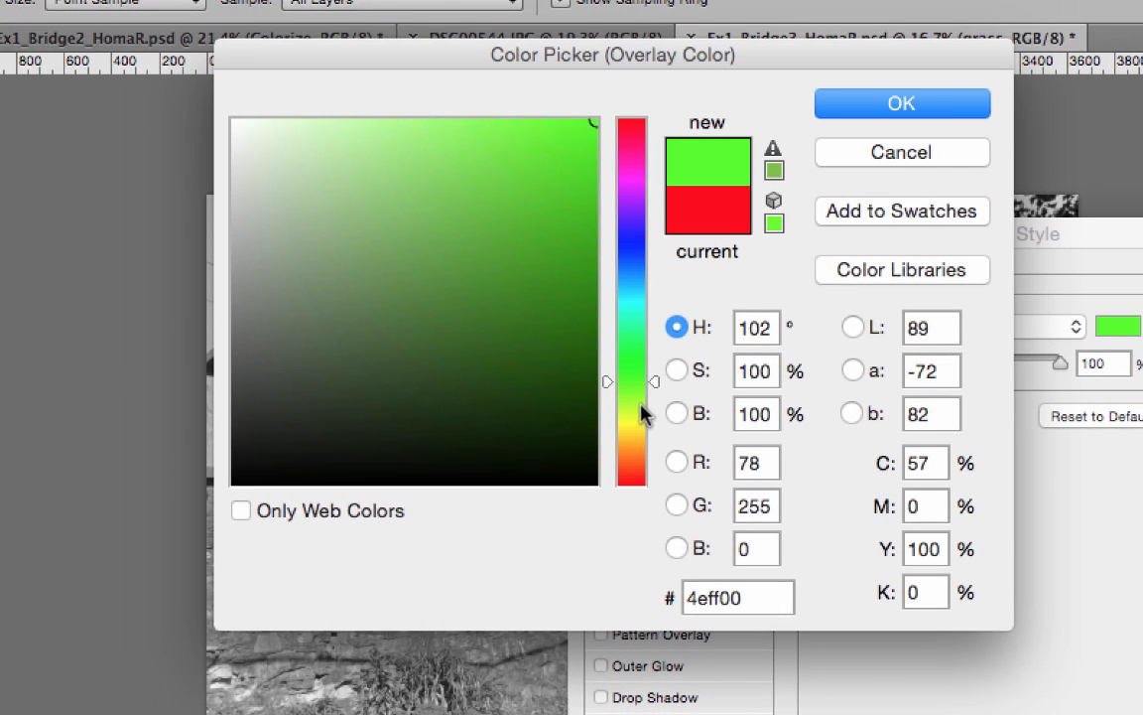
pyautogui.click(234, 262)
pyautogui.click(494, 286)
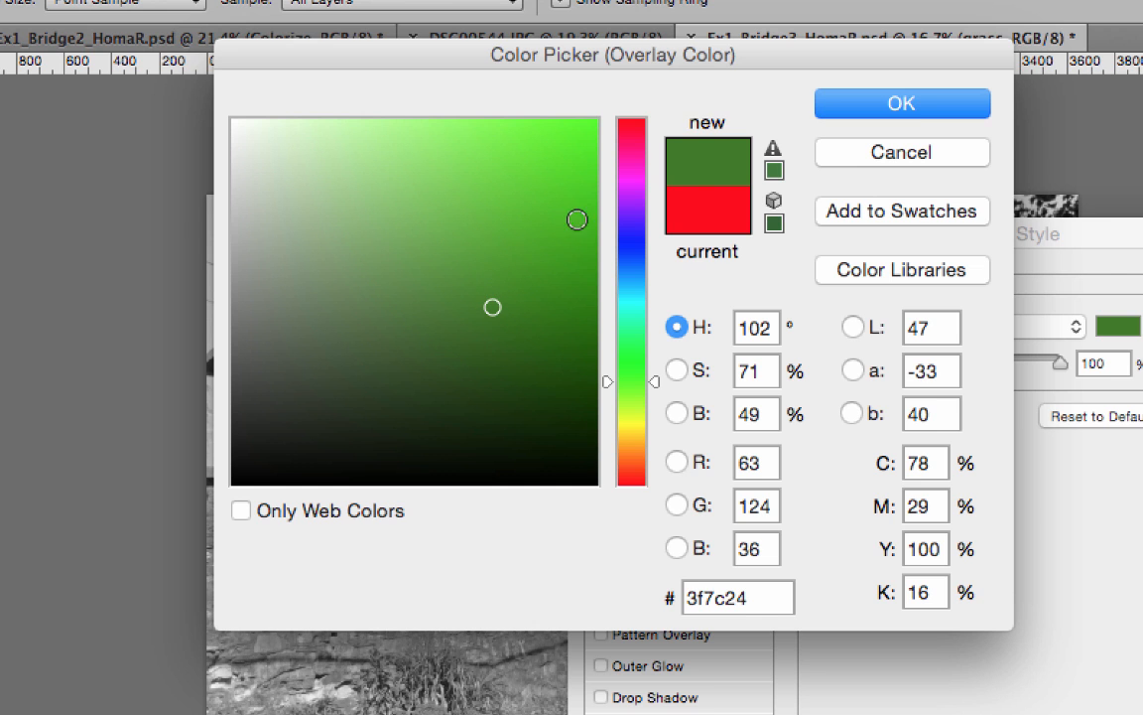
pyautogui.click(893, 103)
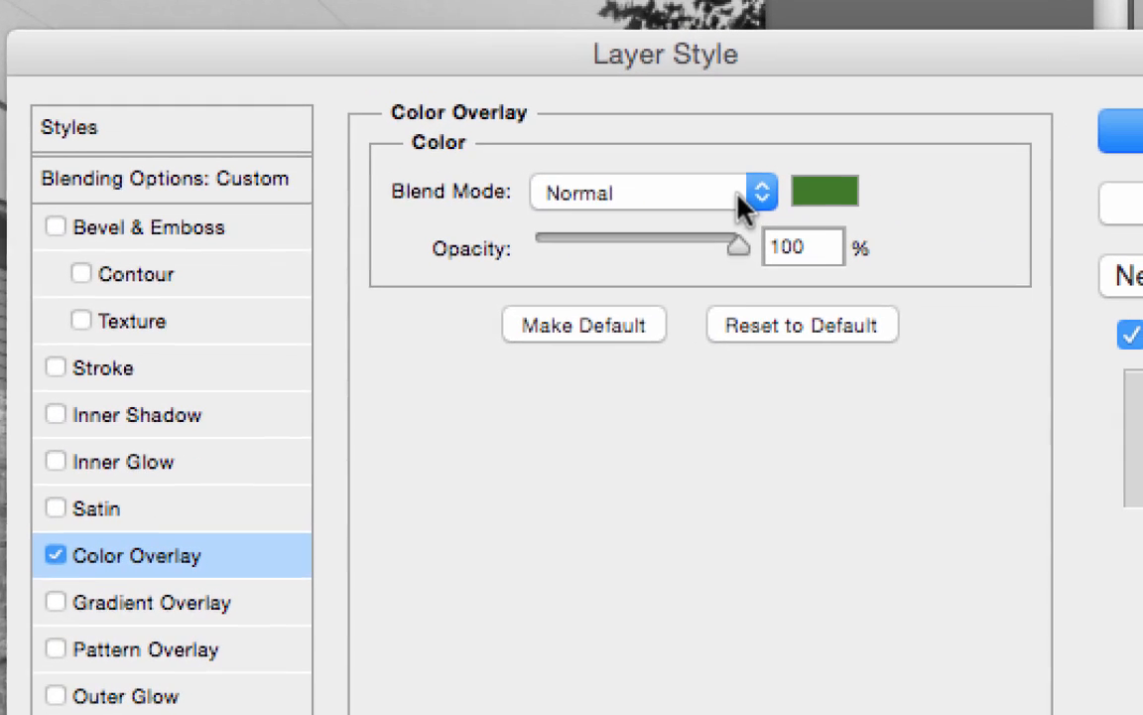
# Set the Color Overlay's blend mode to Color and apply the style to the grass layer.
pyautogui.click(761, 198)
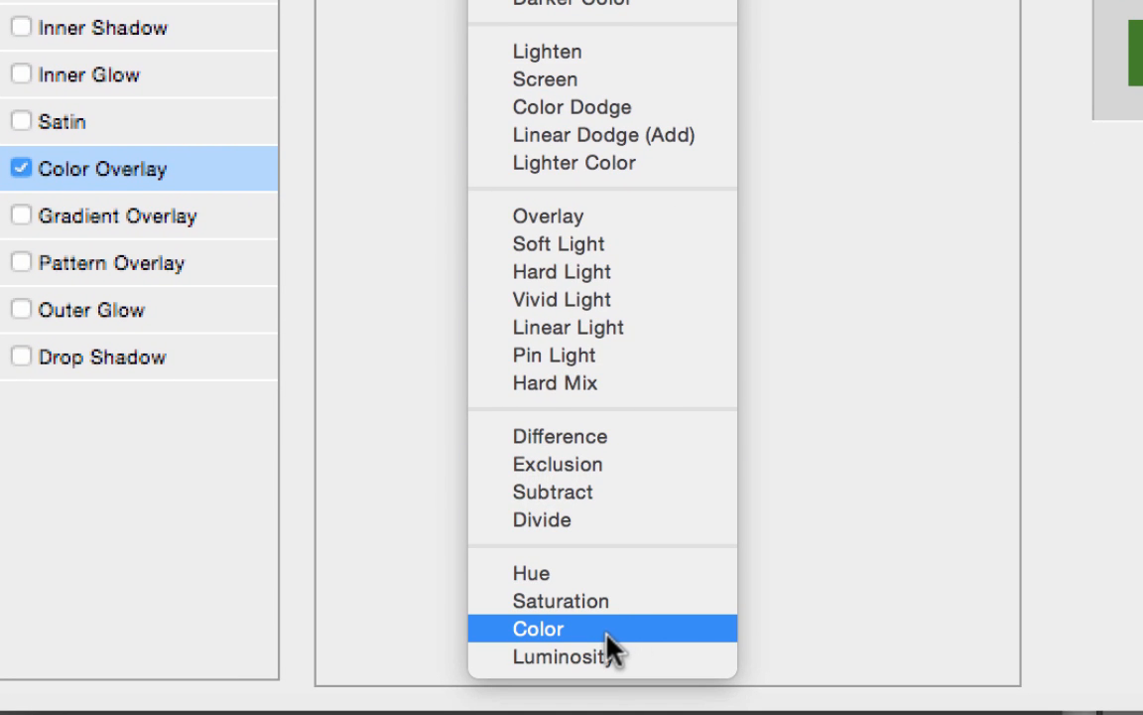
pyautogui.click(536, 628)
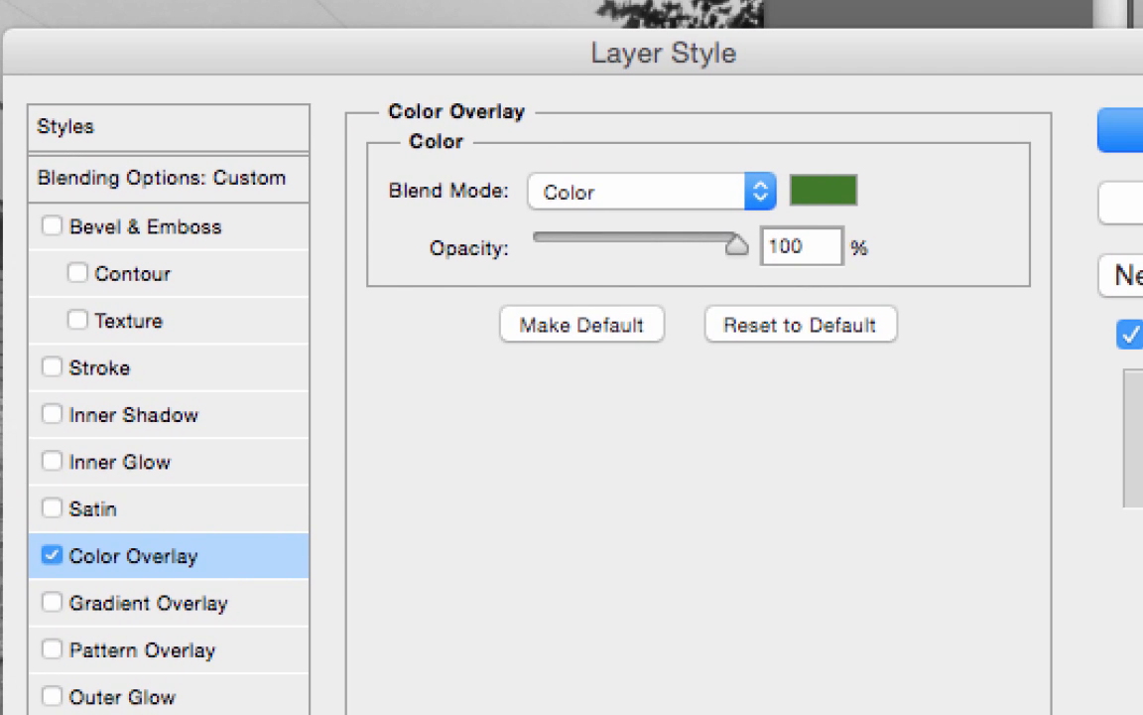
pyautogui.click(1140, 130)
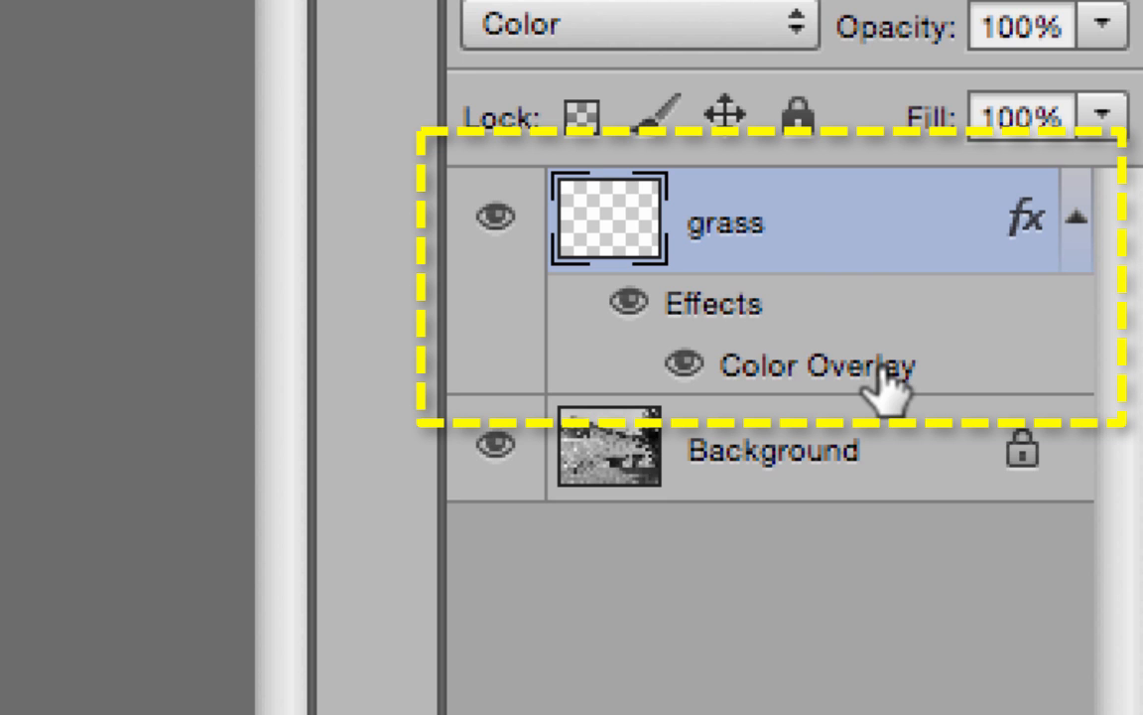
# Reopen the grass layer's Color Overlay settings to review the blend mode, color and opacity.
pyautogui.doubleClick(852, 311)
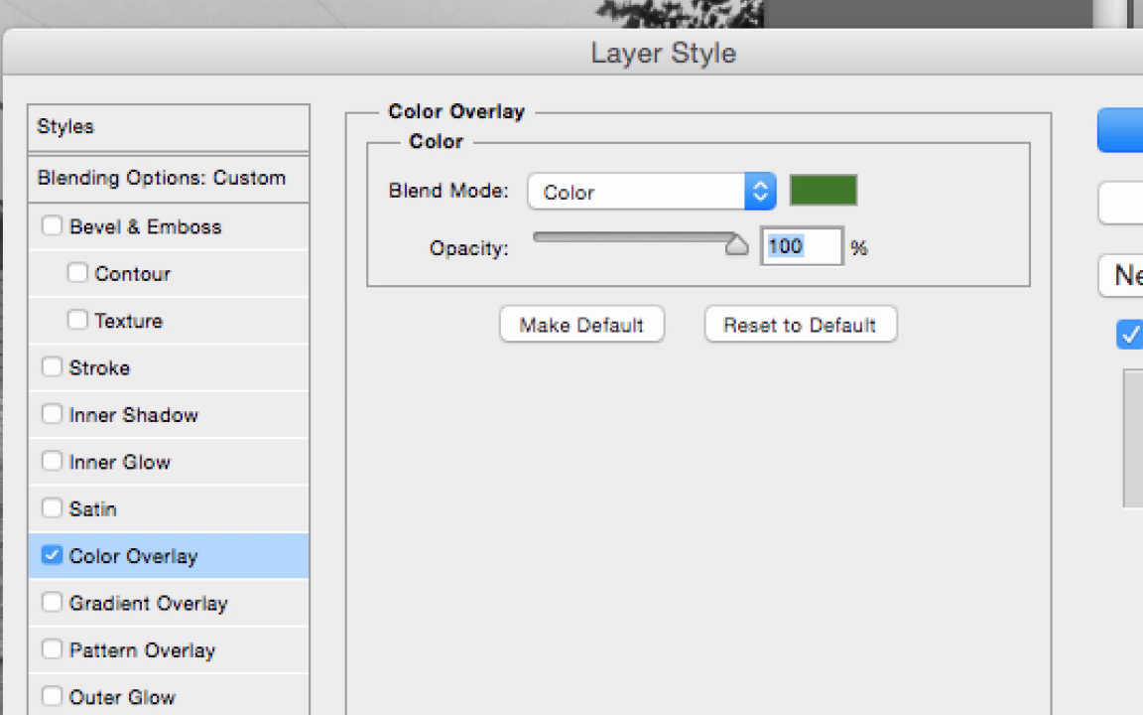
pyautogui.click(1132, 130)
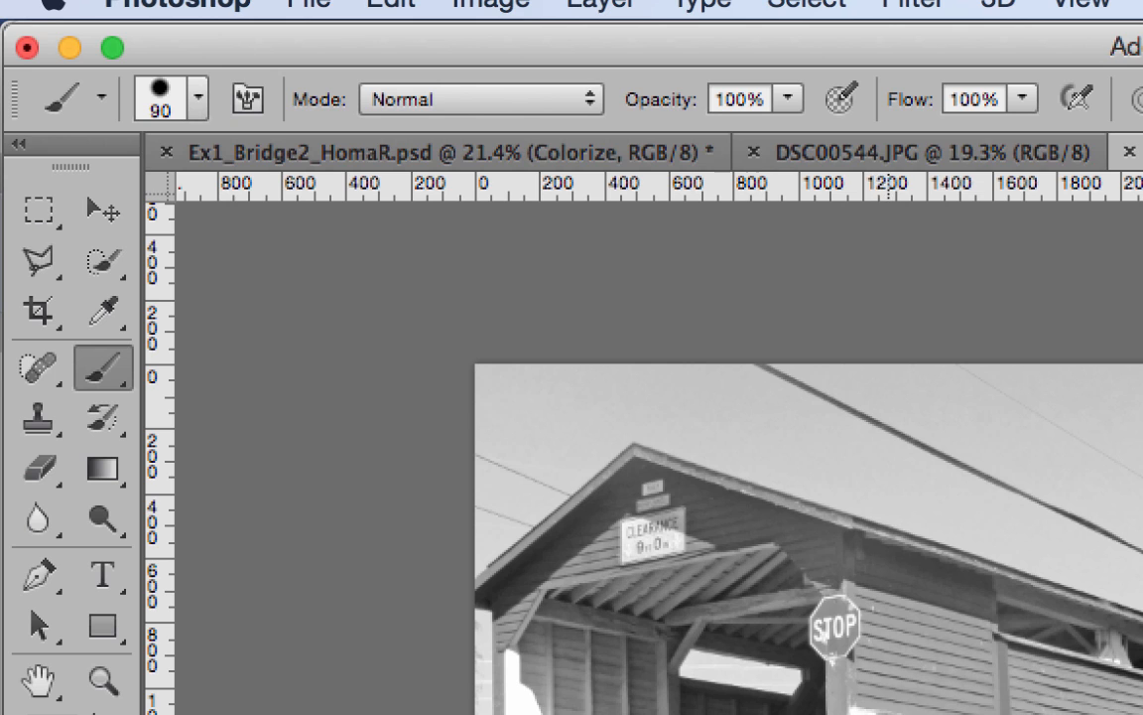
# Set the brush size to 138 px at 100% hardness and paint over the lower-left grass and the small bush.
pyautogui.click(199, 99)
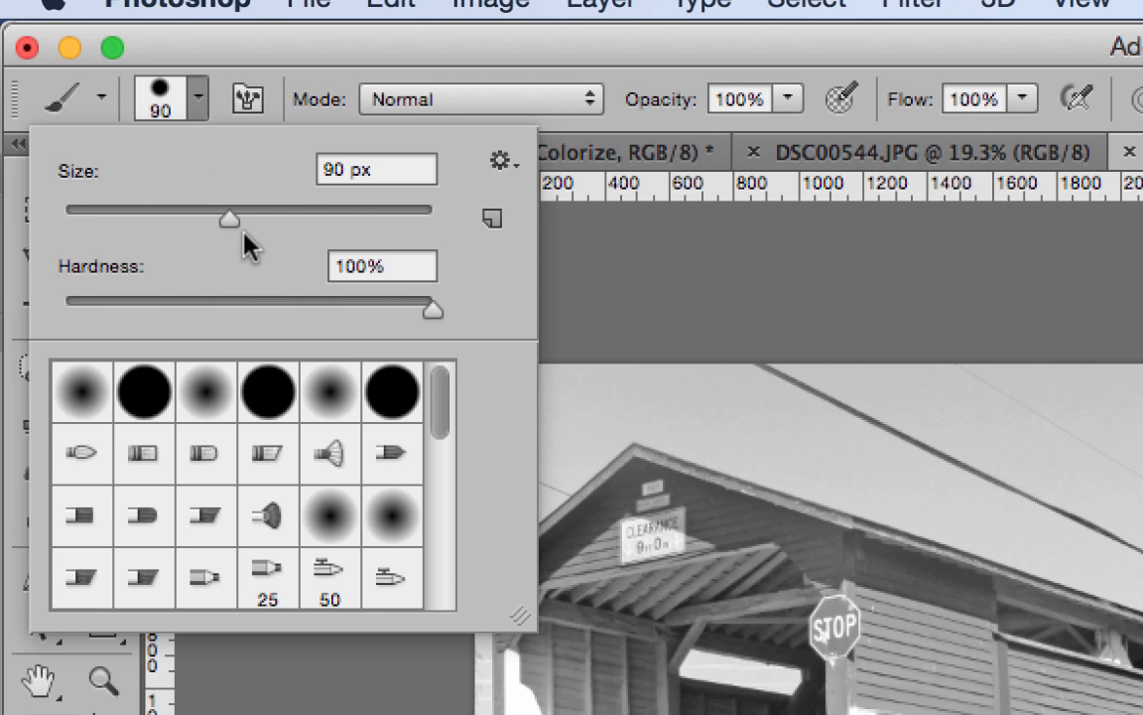
pyautogui.moveTo(229, 220); pyautogui.dragTo(250, 222)
pyautogui.click(282, 220)
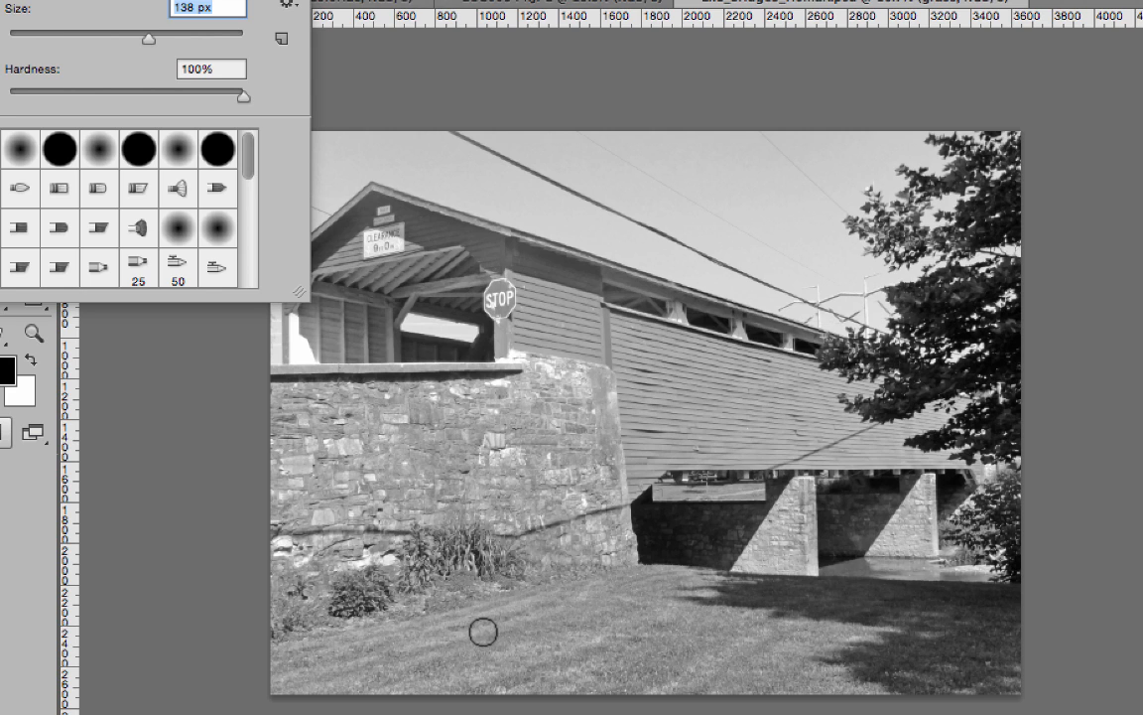
pyautogui.moveTo(483, 627)
pyautogui.mouseDown()
pyautogui.moveTo(515, 642)
pyautogui.moveTo(468, 626)
pyautogui.moveTo(460, 636)
pyautogui.moveTo(549, 679)
pyautogui.moveTo(555, 669)
pyautogui.moveTo(531, 649)
pyautogui.moveTo(507, 674)
pyautogui.mouseUp()
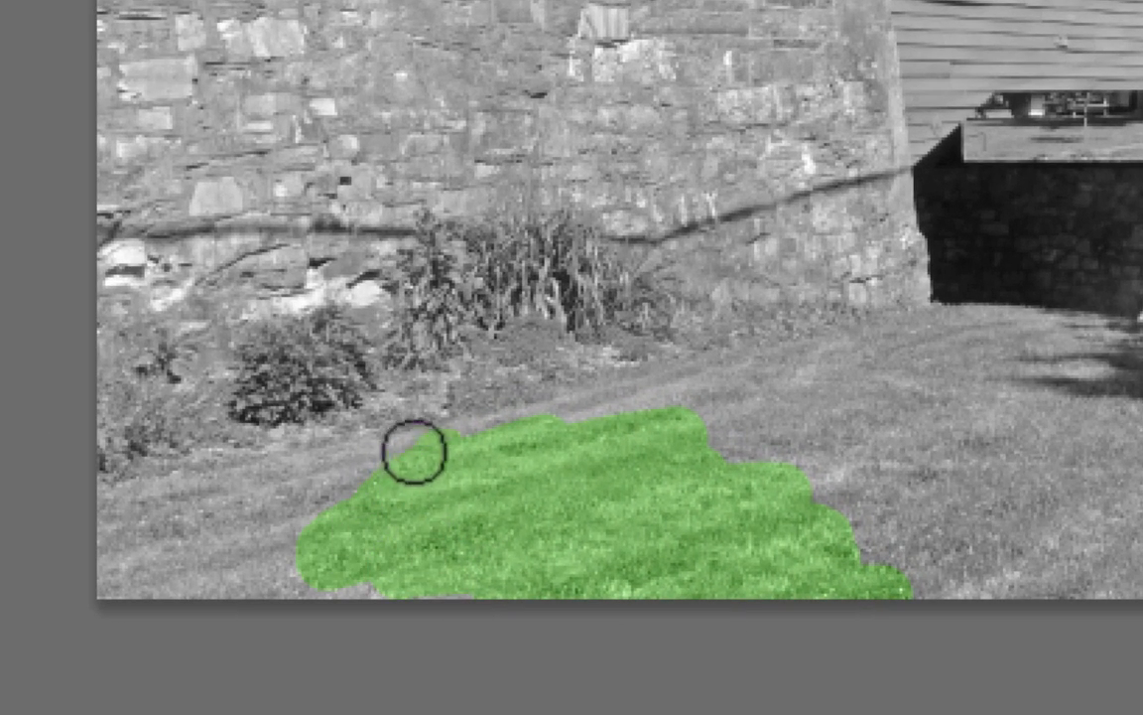
pyautogui.moveTo(415, 451)
pyautogui.mouseDown()
pyautogui.moveTo(331, 382)
pyautogui.moveTo(303, 417)
pyautogui.moveTo(292, 362)
pyautogui.moveTo(270, 372)
pyautogui.moveTo(265, 390)
pyautogui.moveTo(338, 477)
pyautogui.moveTo(353, 461)
pyautogui.moveTo(266, 544)
pyautogui.moveTo(352, 473)
pyautogui.moveTo(481, 435)
pyautogui.moveTo(807, 485)
pyautogui.moveTo(808, 583)
pyautogui.moveTo(854, 558)
pyautogui.moveTo(447, 601)
pyautogui.moveTo(377, 592)
pyautogui.moveTo(665, 592)
pyautogui.mouseUp()
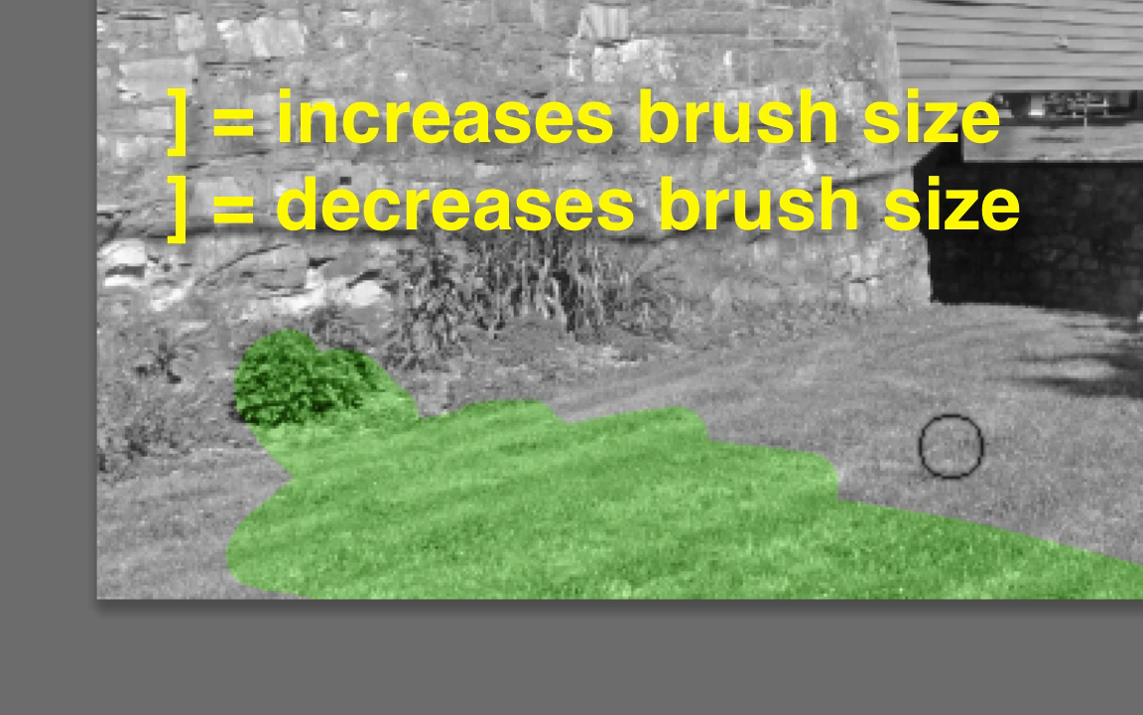
# Enlarge the brush tip, reduce it to 200 px, and check the size in the brush settings.
pyautogui.press(']')
pyautogui.press(']')
pyautogui.press(']')
pyautogui.press(']')
pyautogui.press(']')
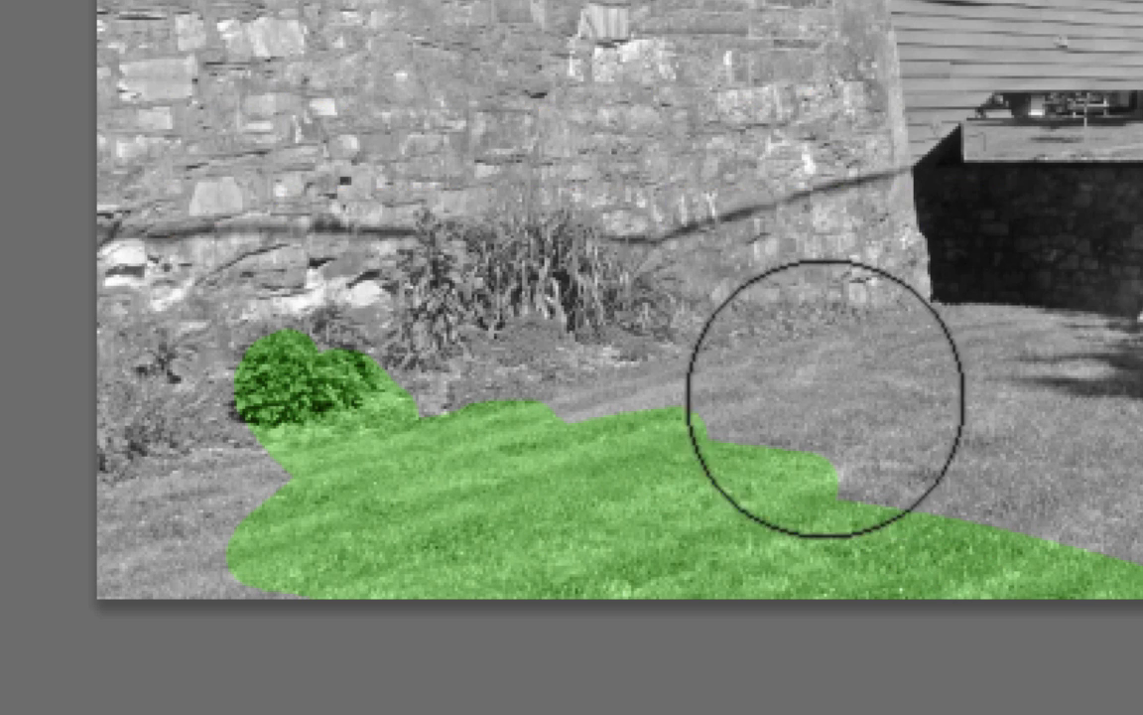
pyautogui.press('[')
pyautogui.press('[')
pyautogui.press('[')
pyautogui.press('[')
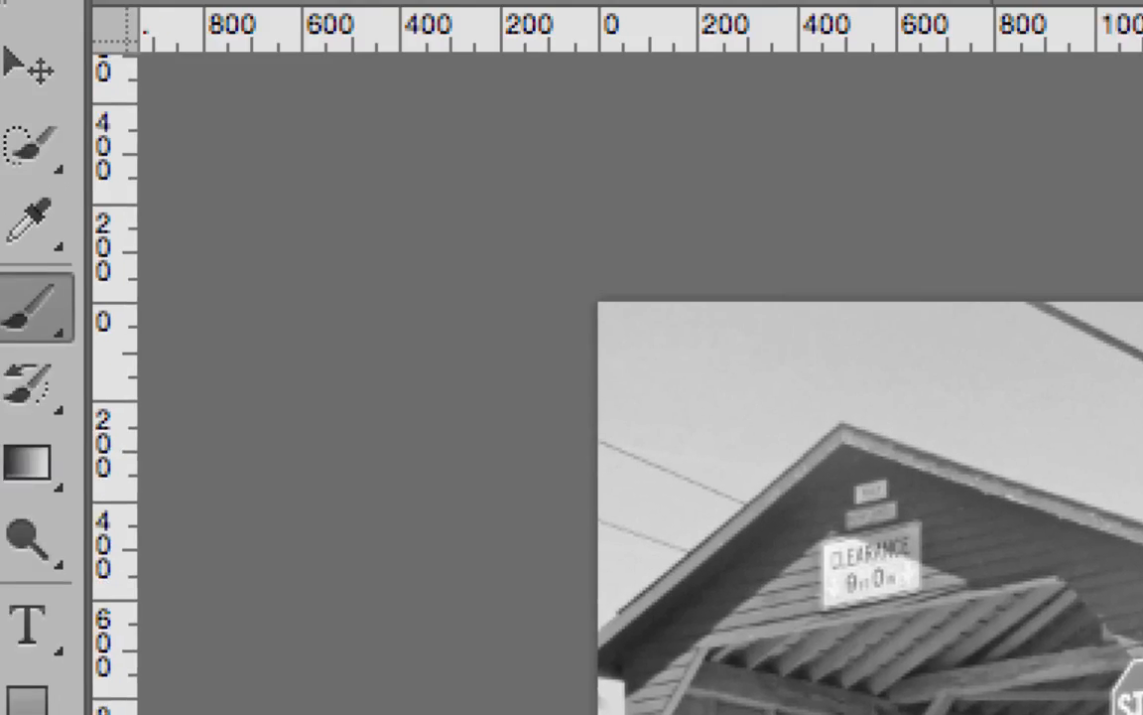
pyautogui.click(316, 171)
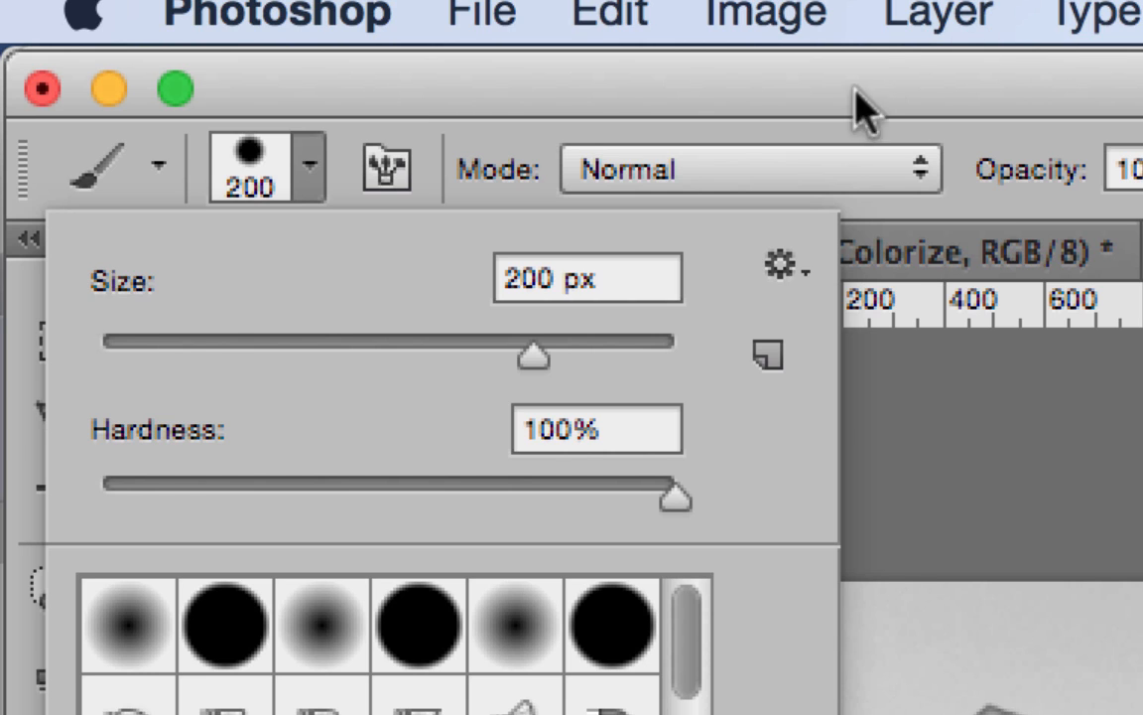
pyautogui.click(571, 79)
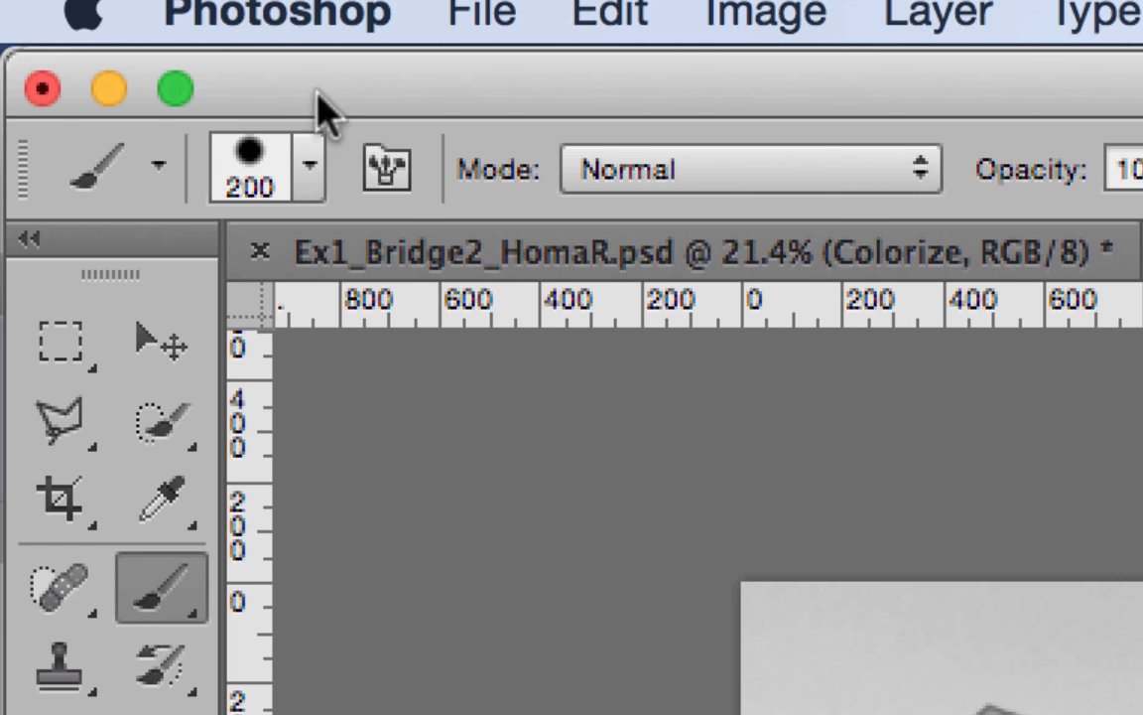
# Append the Square Brushes set to the current brush presets.
pyautogui.click(308, 171)
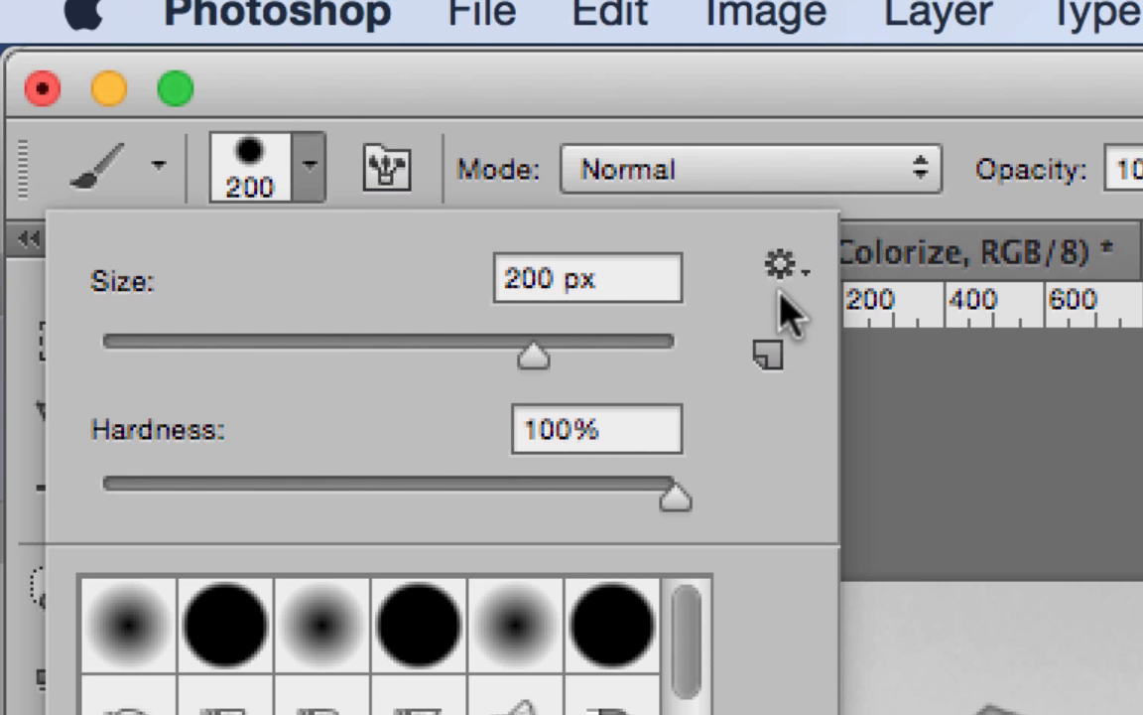
pyautogui.moveTo(694, 684)
pyautogui.mouseDown()
pyautogui.moveTo(695, 713)
pyautogui.moveTo(735, 593)
pyautogui.moveTo(730, 630)
pyautogui.mouseUp()
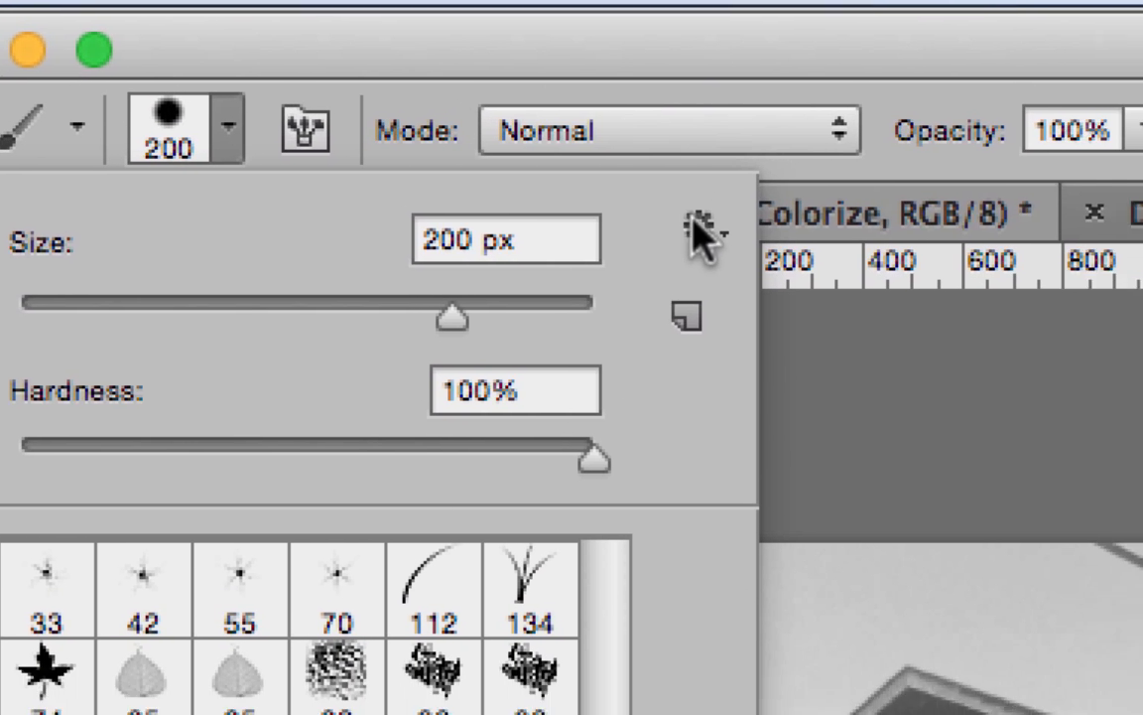
pyautogui.click(781, 288)
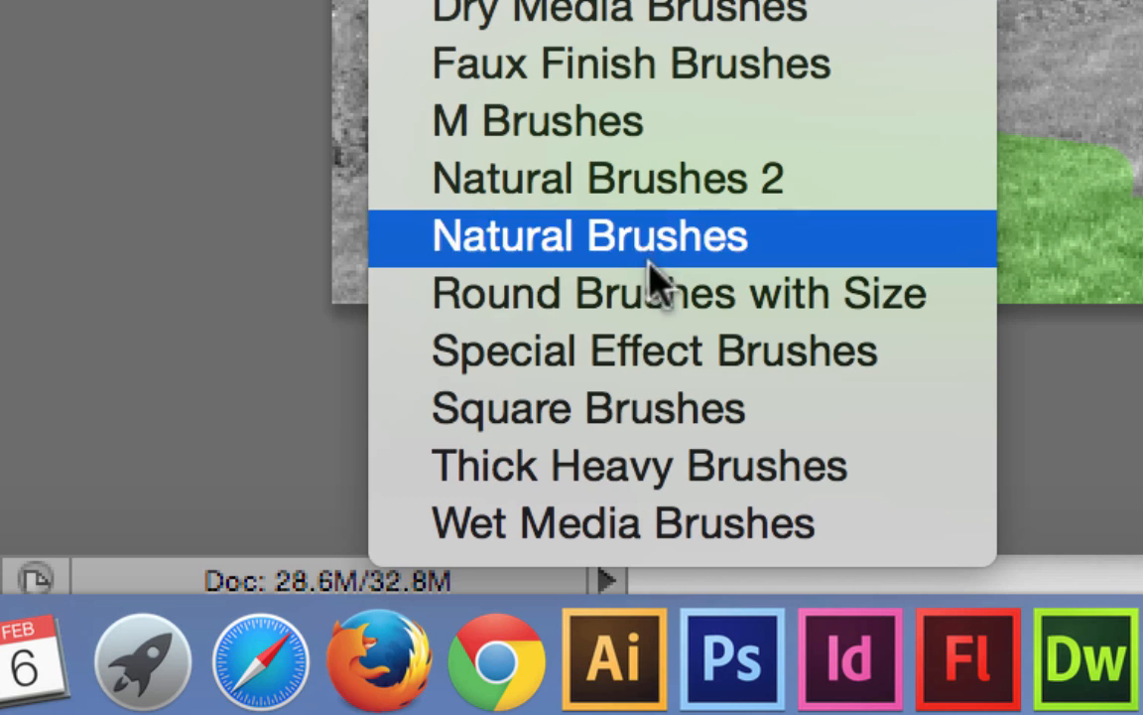
pyautogui.click(683, 422)
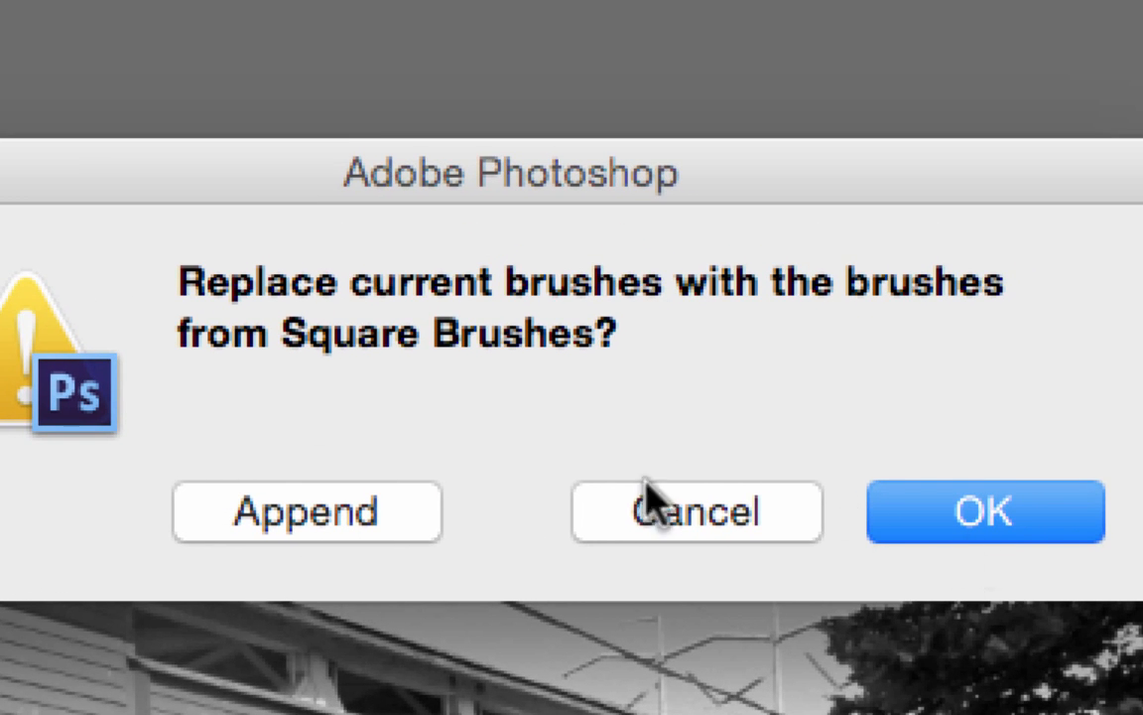
pyautogui.click(324, 528)
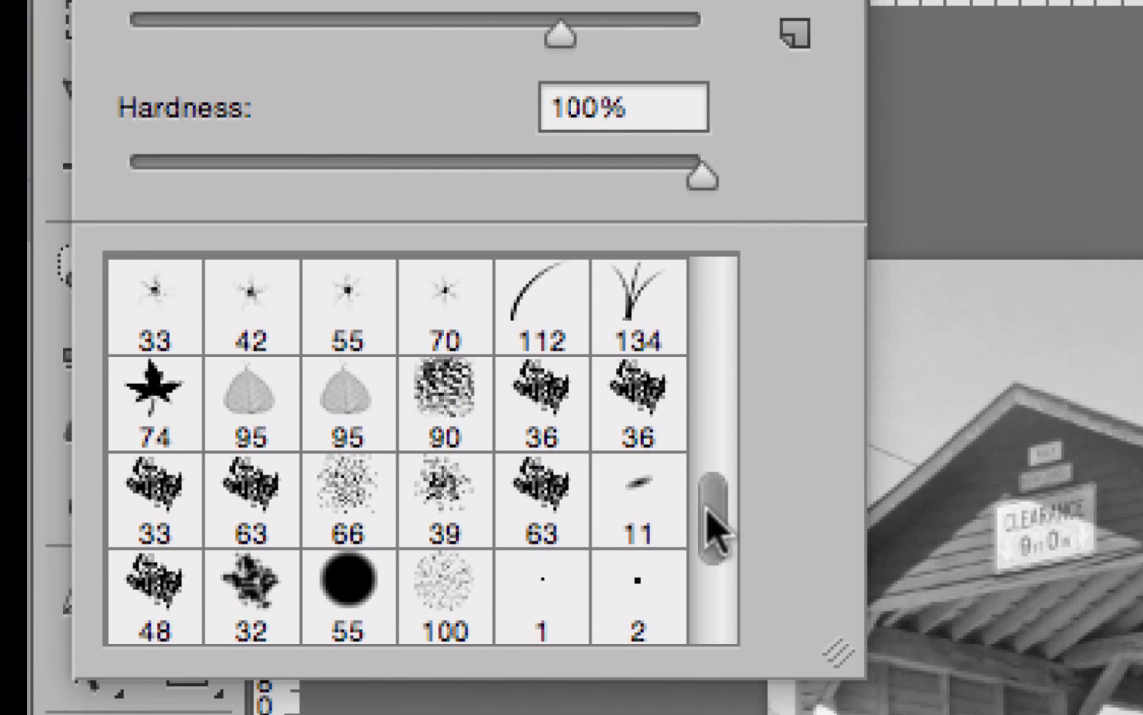
# Select the 12 px square brush and enlarge its tip.
pyautogui.moveTo(707, 510); pyautogui.dragTo(731, 614)
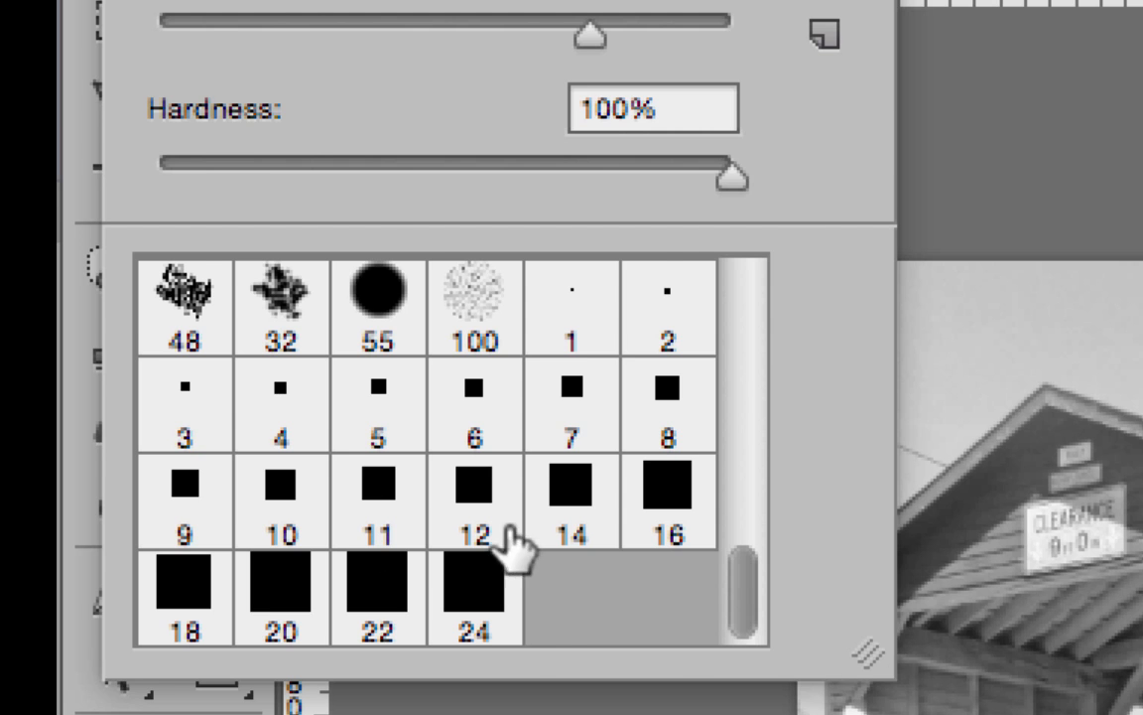
pyautogui.click(470, 489)
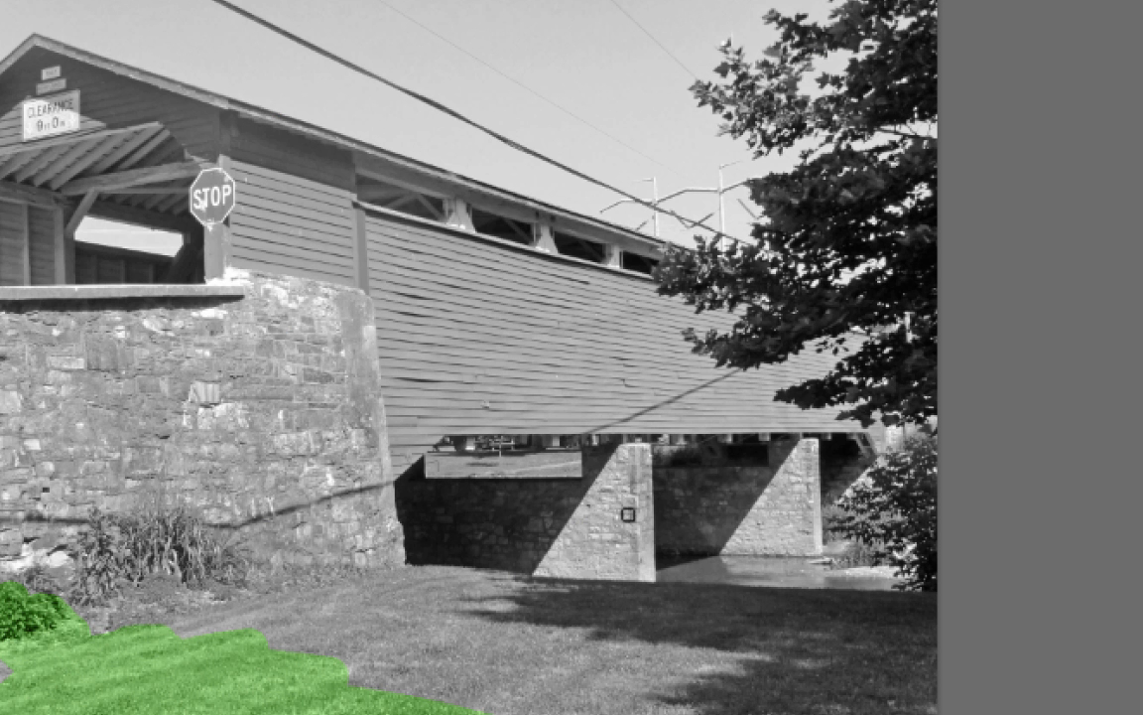
pyautogui.press(']')
pyautogui.press(']')
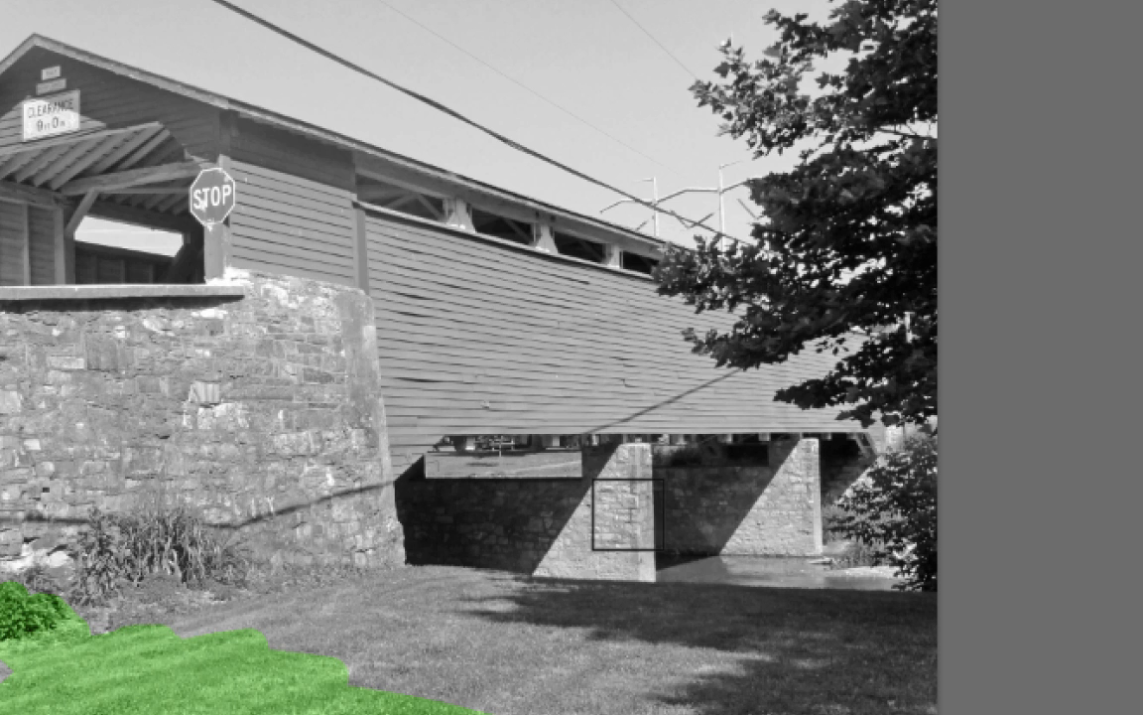
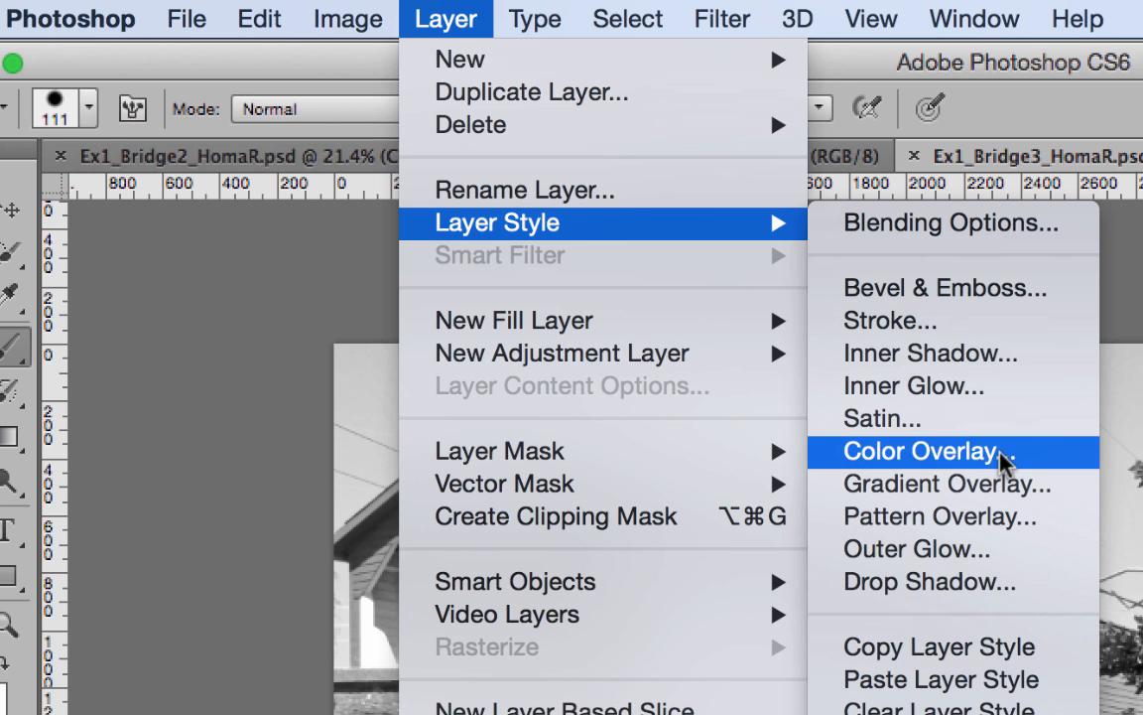
# Add a Color Overlay style to the sky layer with a light blue color, RGB 128, 206, 239.
pyautogui.click(1000, 456)
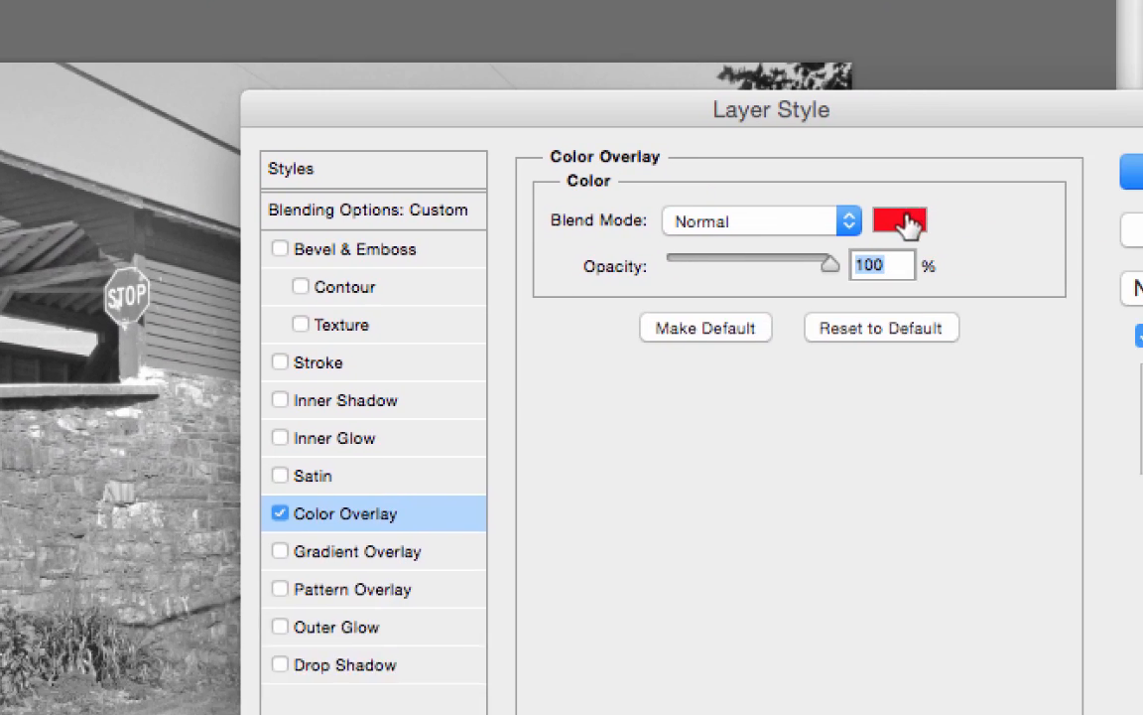
pyautogui.click(907, 224)
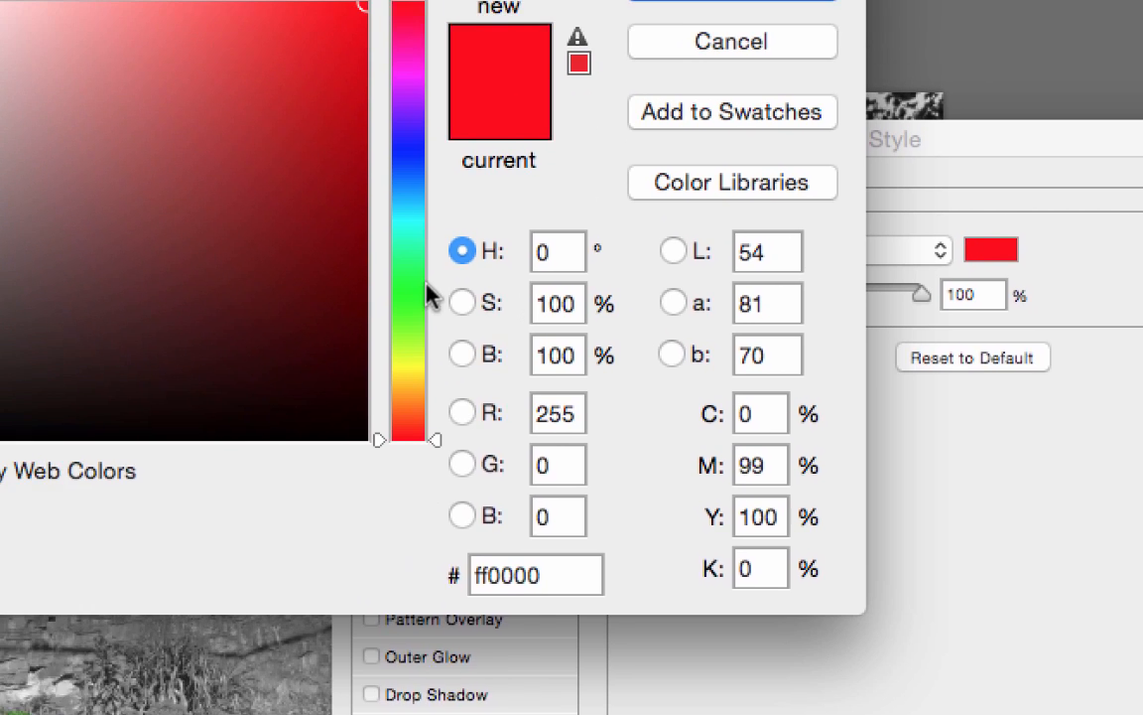
pyautogui.click(180, 127)
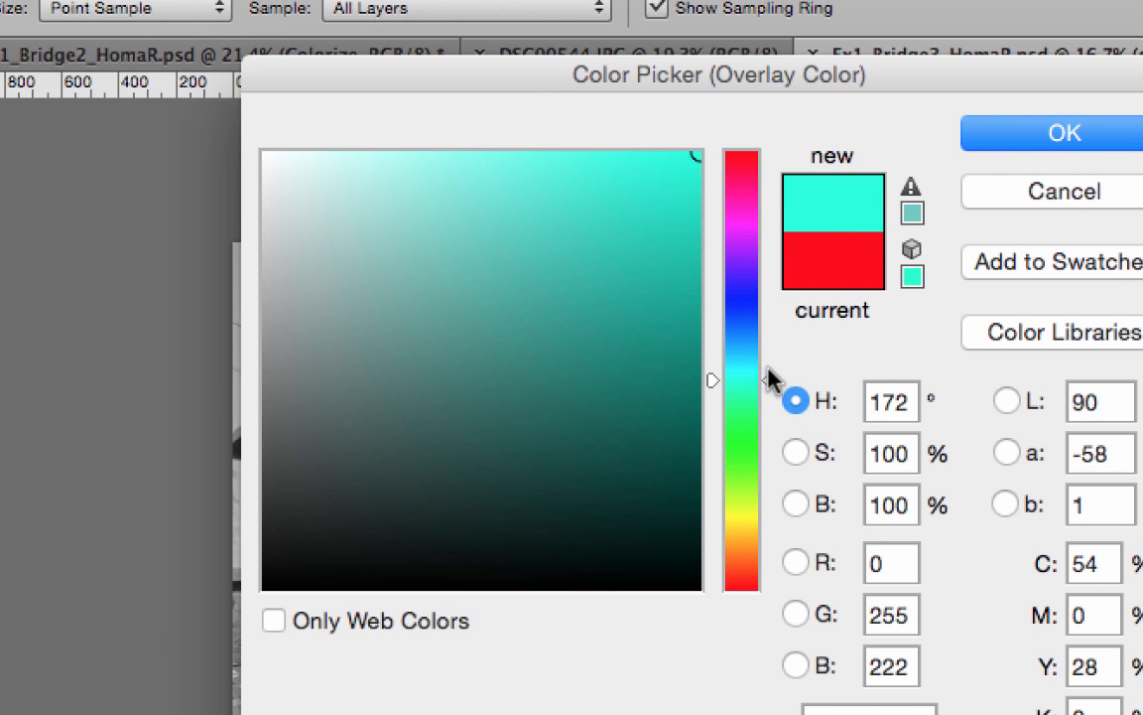
pyautogui.moveTo(770, 377); pyautogui.dragTo(769, 349)
pyautogui.click(481, 180)
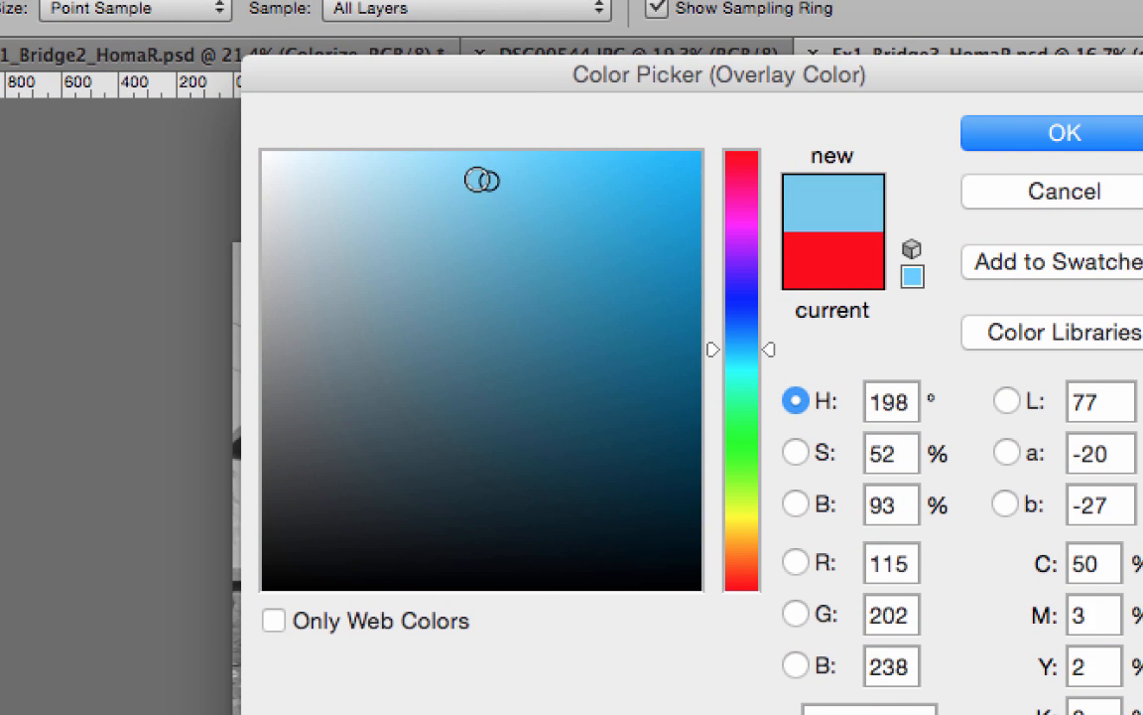
pyautogui.click(465, 180)
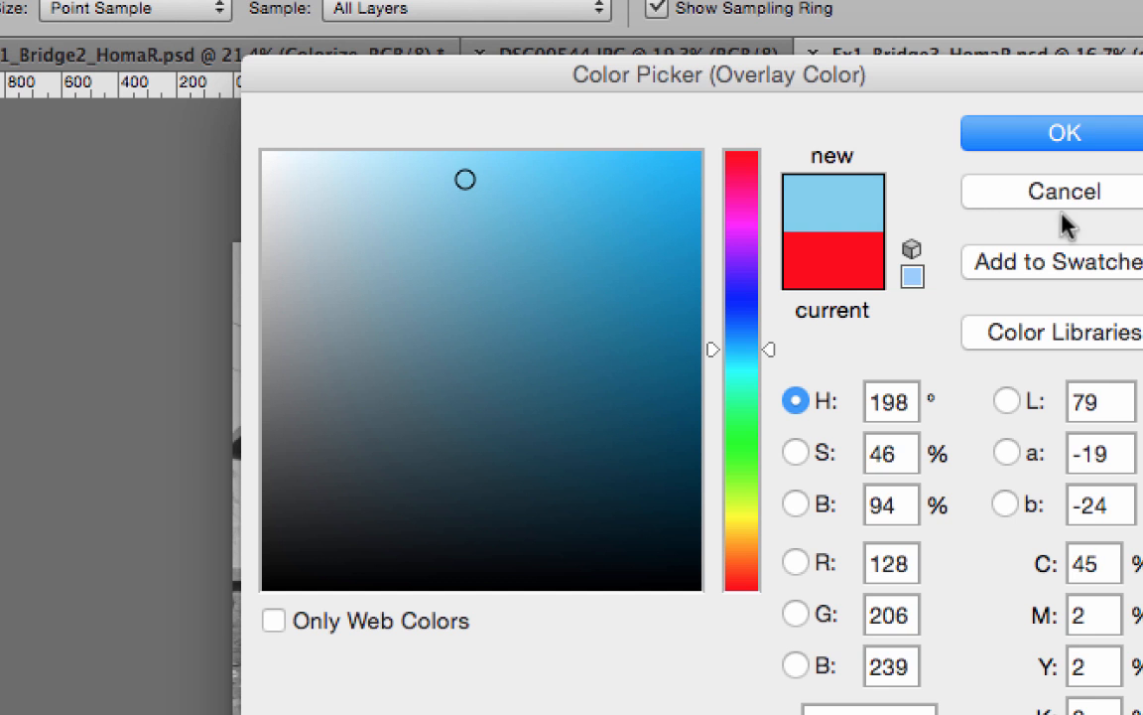
pyautogui.click(1064, 134)
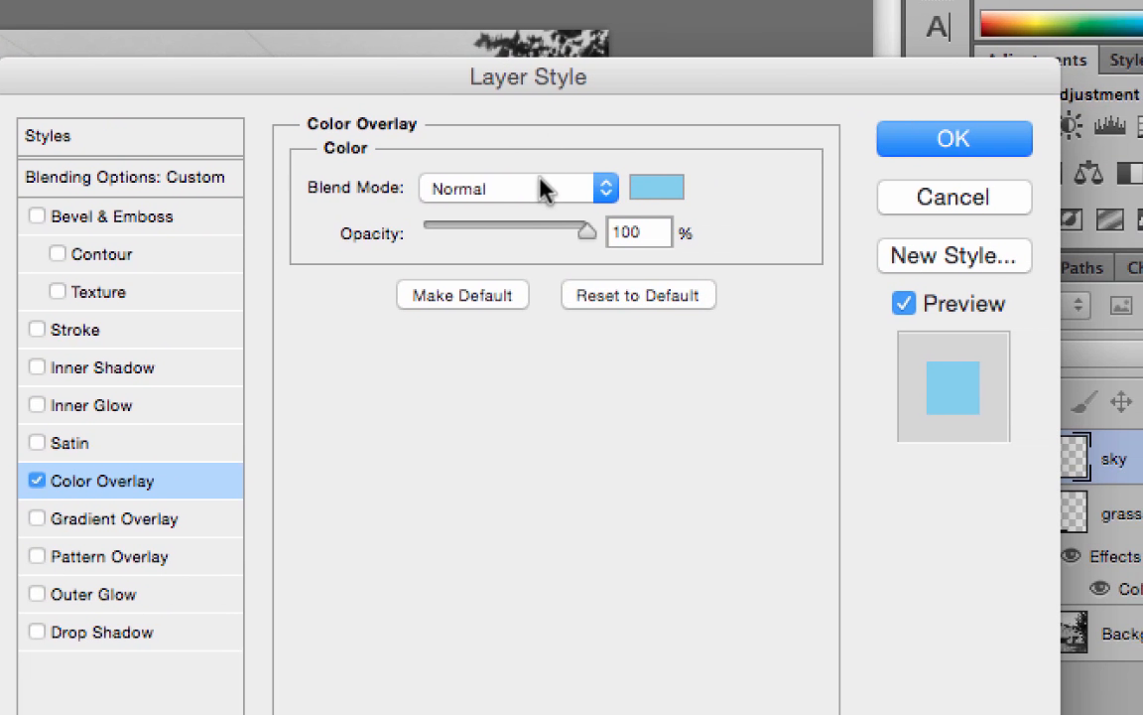
# Set the sky overlay's blend mode to Color and apply the style.
pyautogui.click(536, 183)
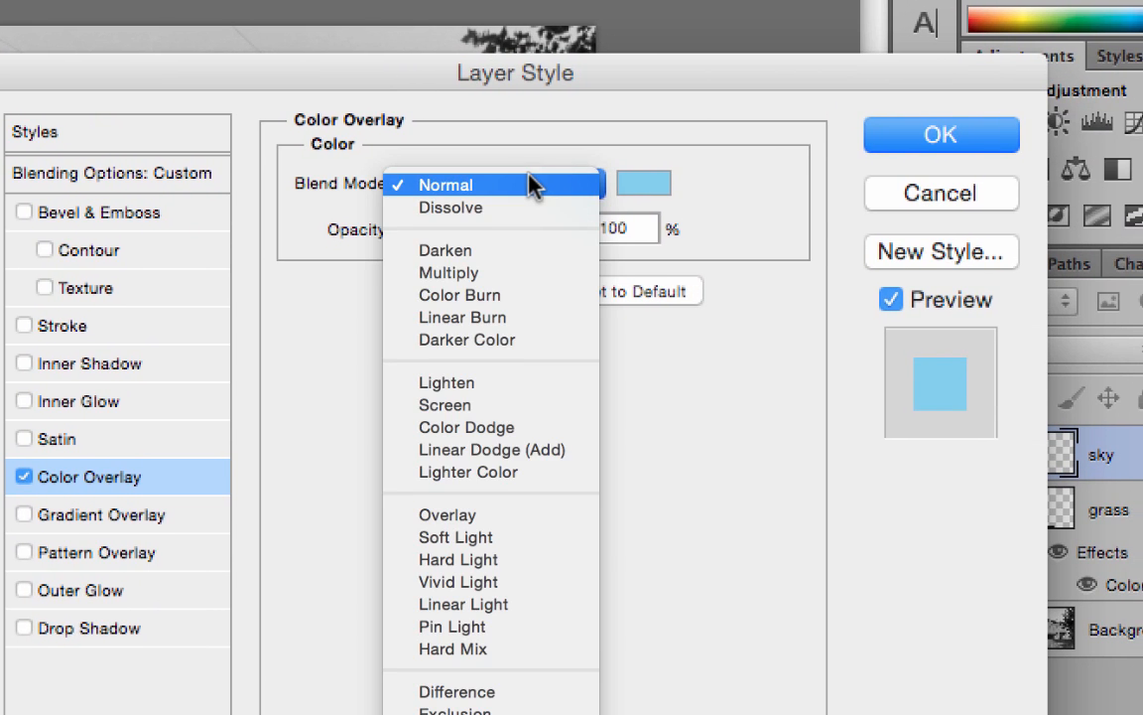
pyautogui.click(588, 652)
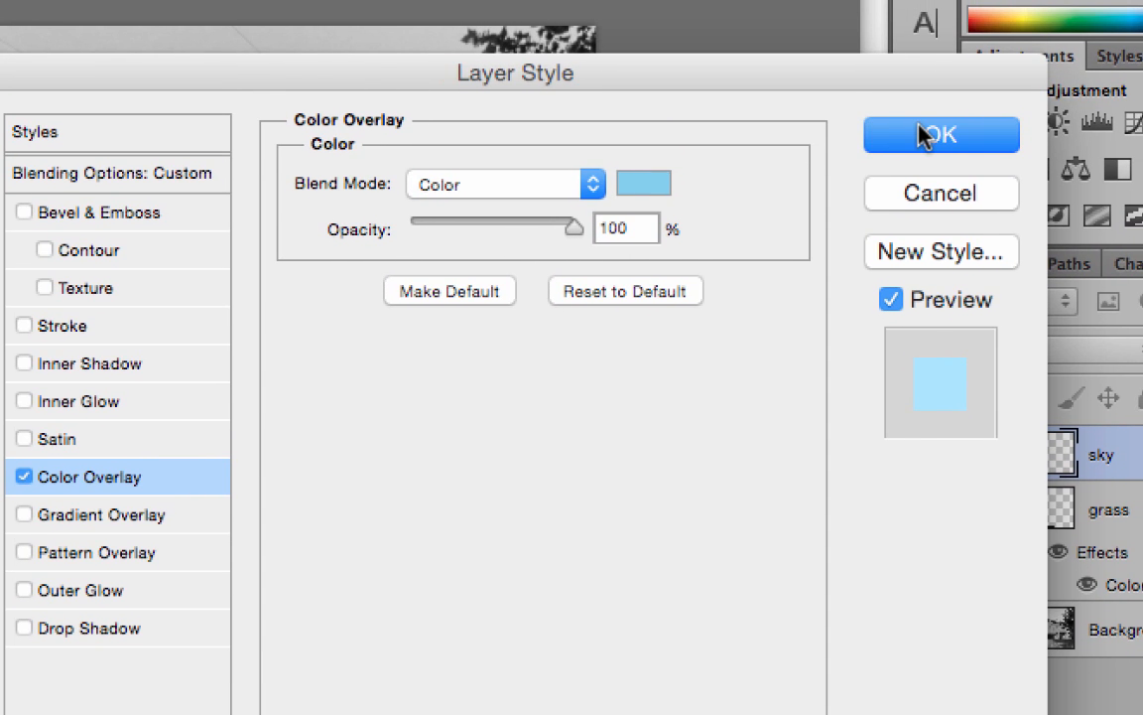
pyautogui.click(919, 133)
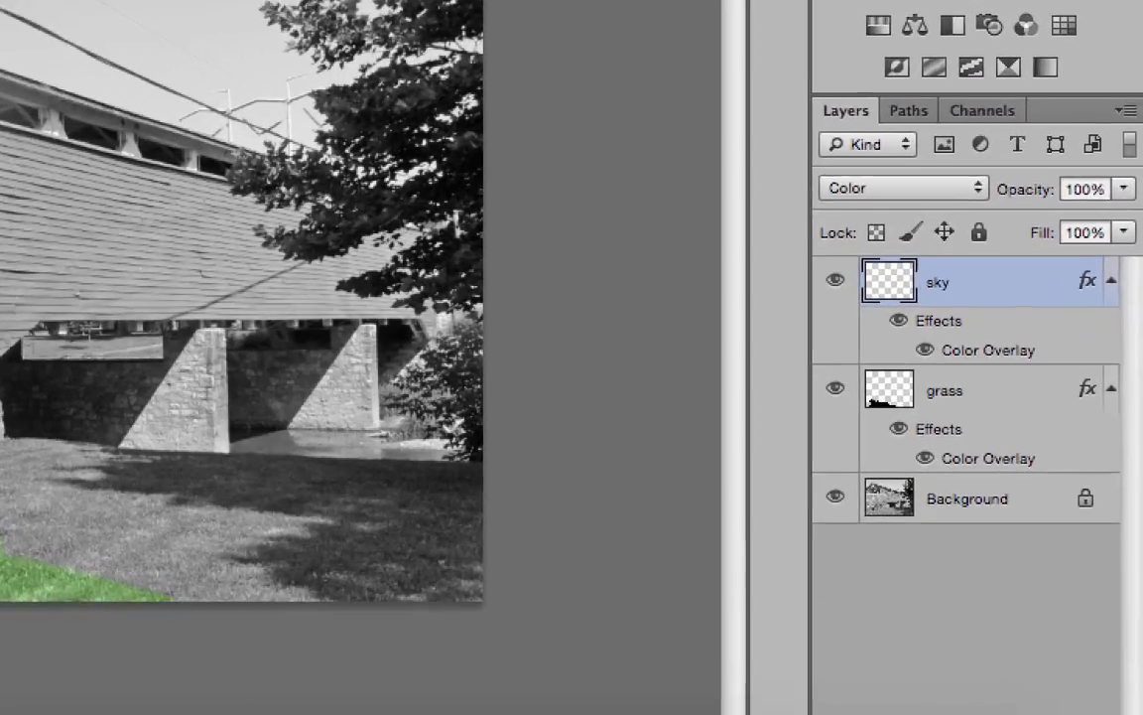
# Add a new layer named red siding above the sky layer and set its blend mode to Color.
pyautogui.click(1088, 668)
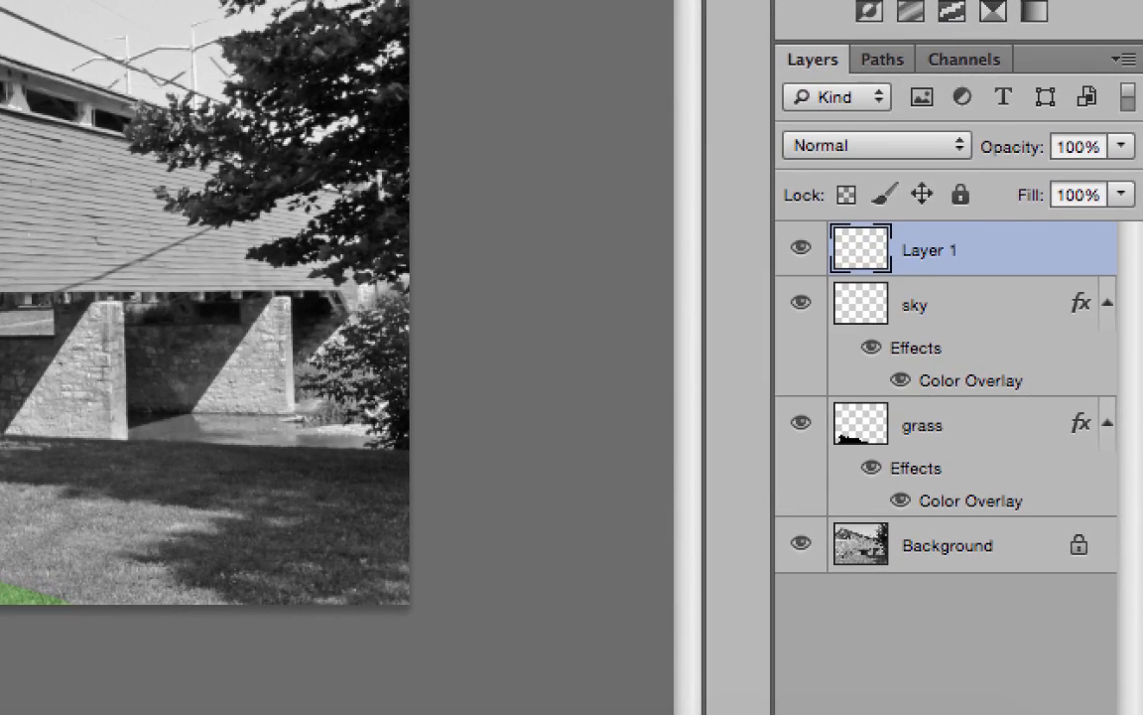
pyautogui.doubleClick(925, 249)
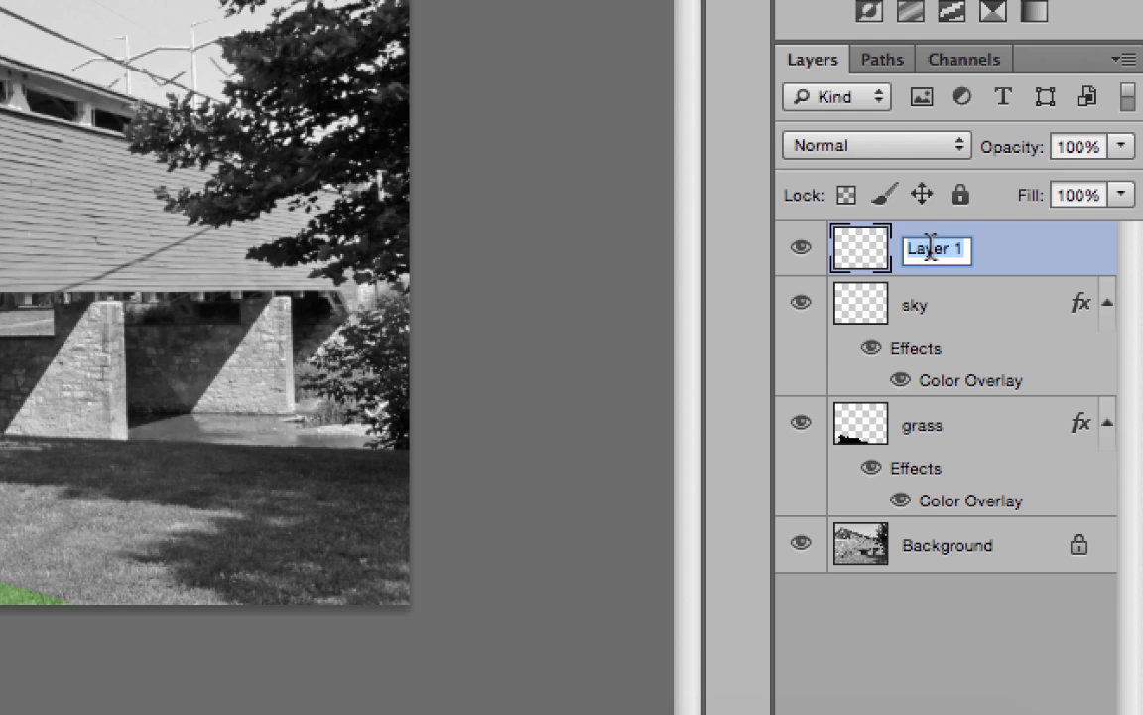
pyautogui.write('siding')
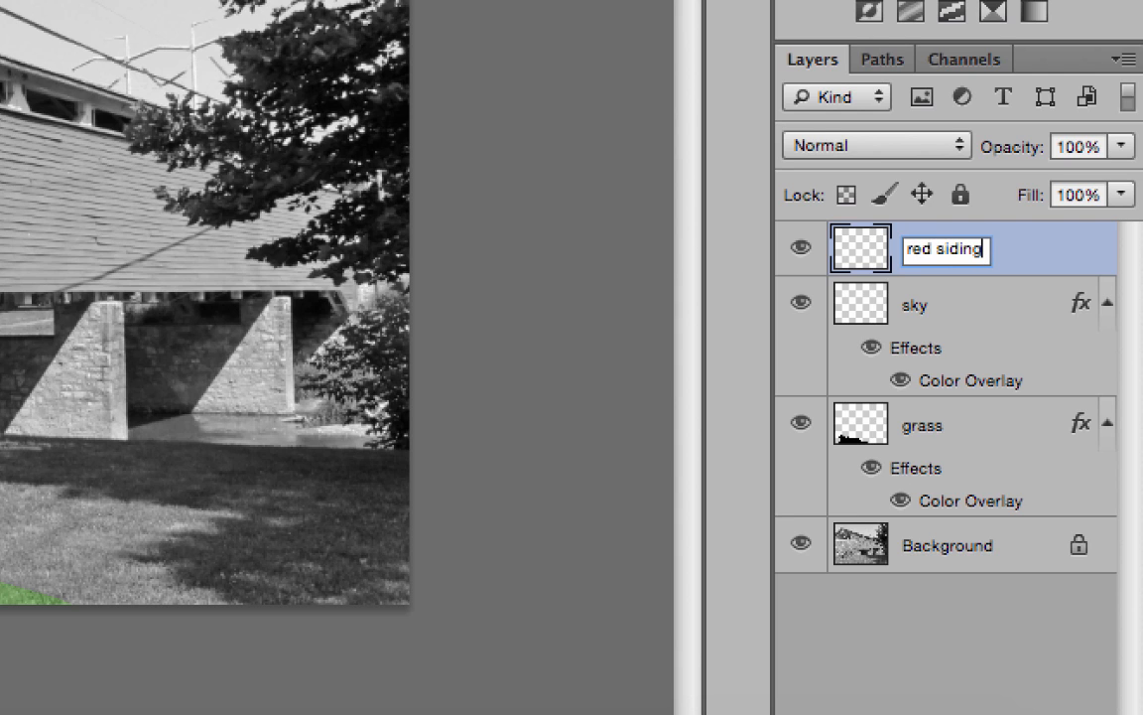
pyautogui.press('Return')
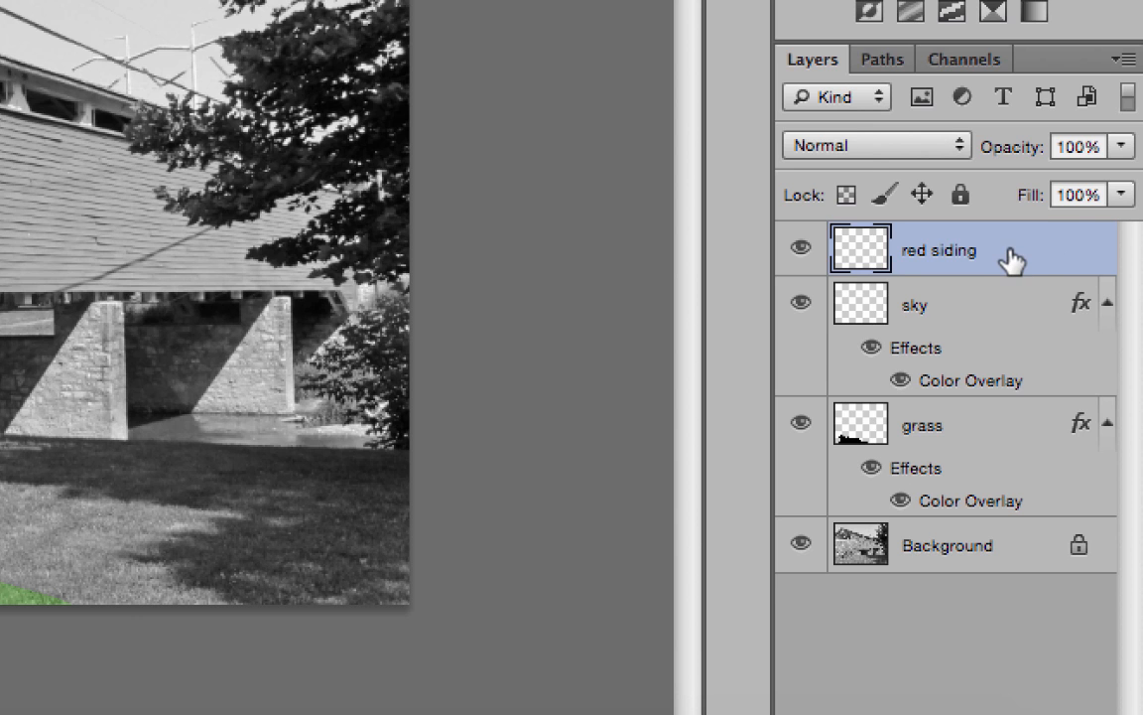
pyautogui.click(863, 151)
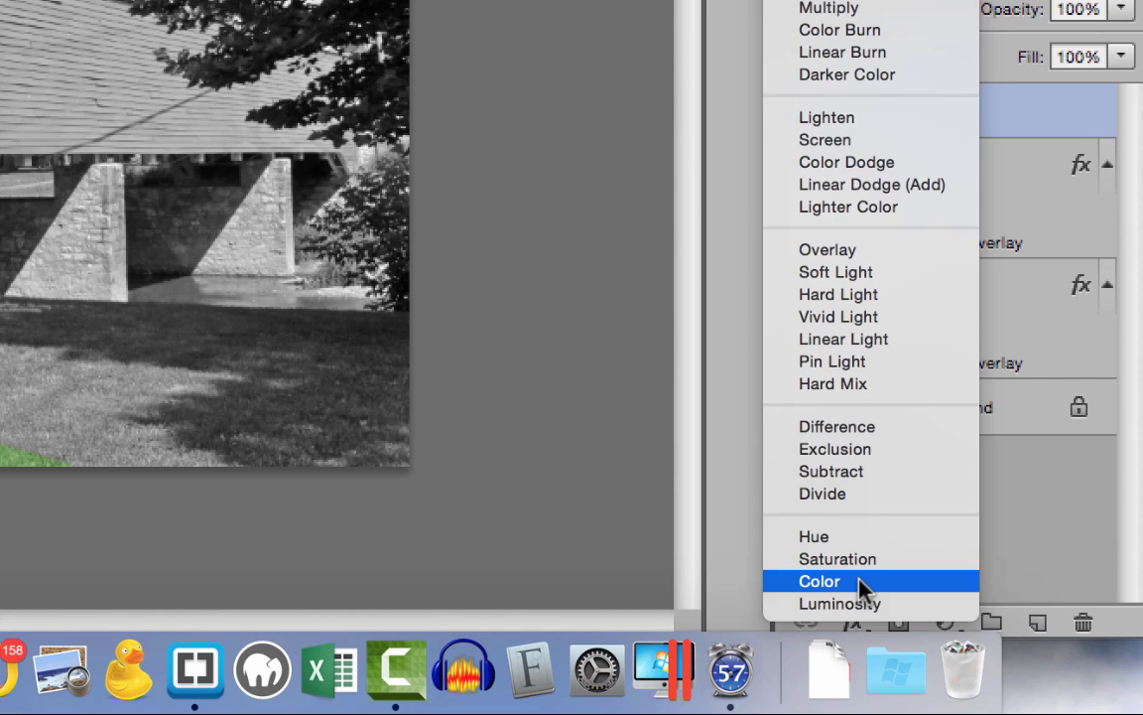
pyautogui.click(862, 582)
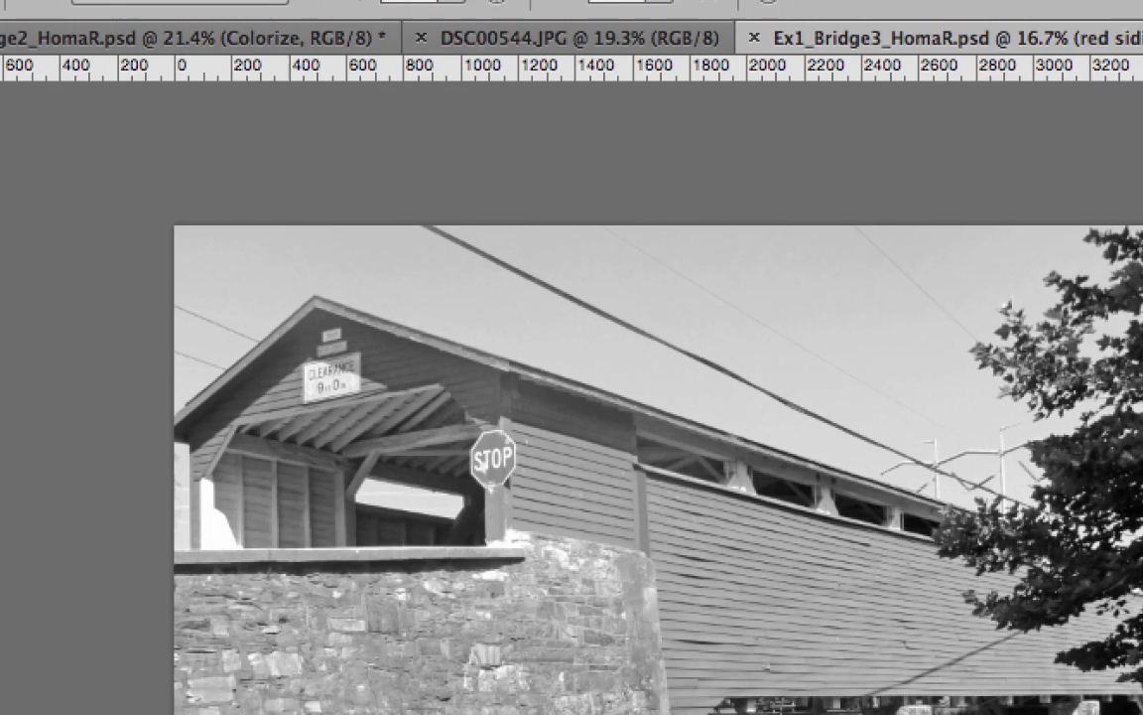
# Add a Color Overlay style to the red siding layer with a muted dark red, RGB 167, 57, 57.
pyautogui.click(443, 25)
pyautogui.moveTo(467, 222)
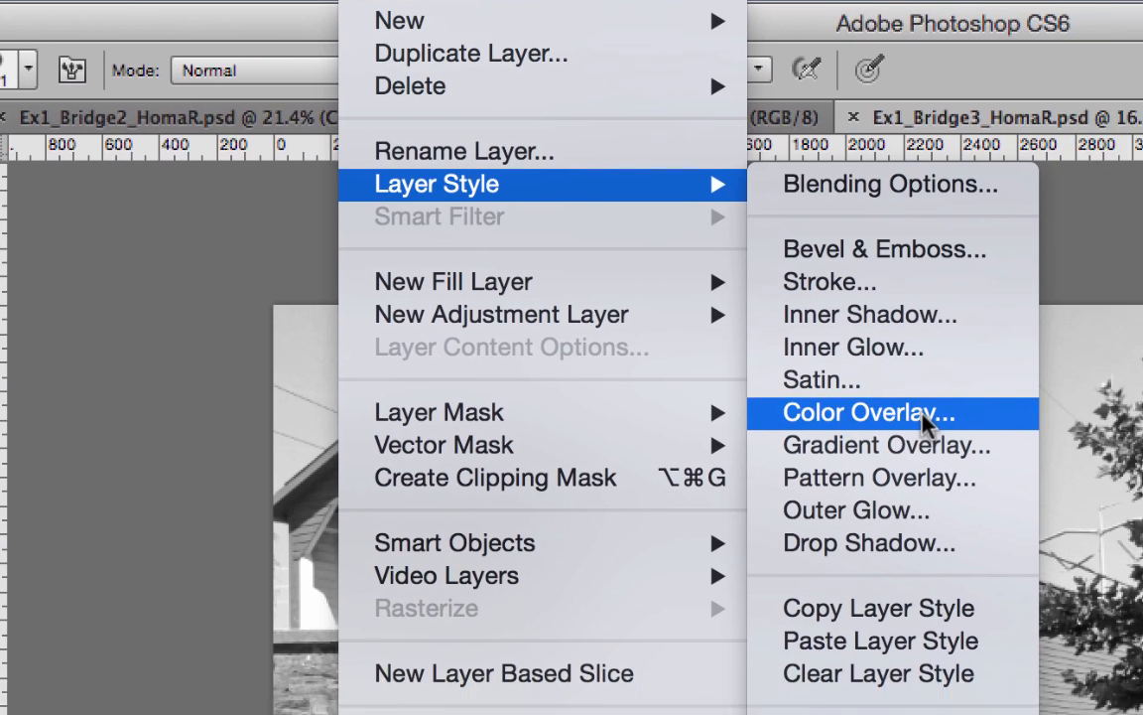
pyautogui.click(946, 451)
pyautogui.click(731, 148)
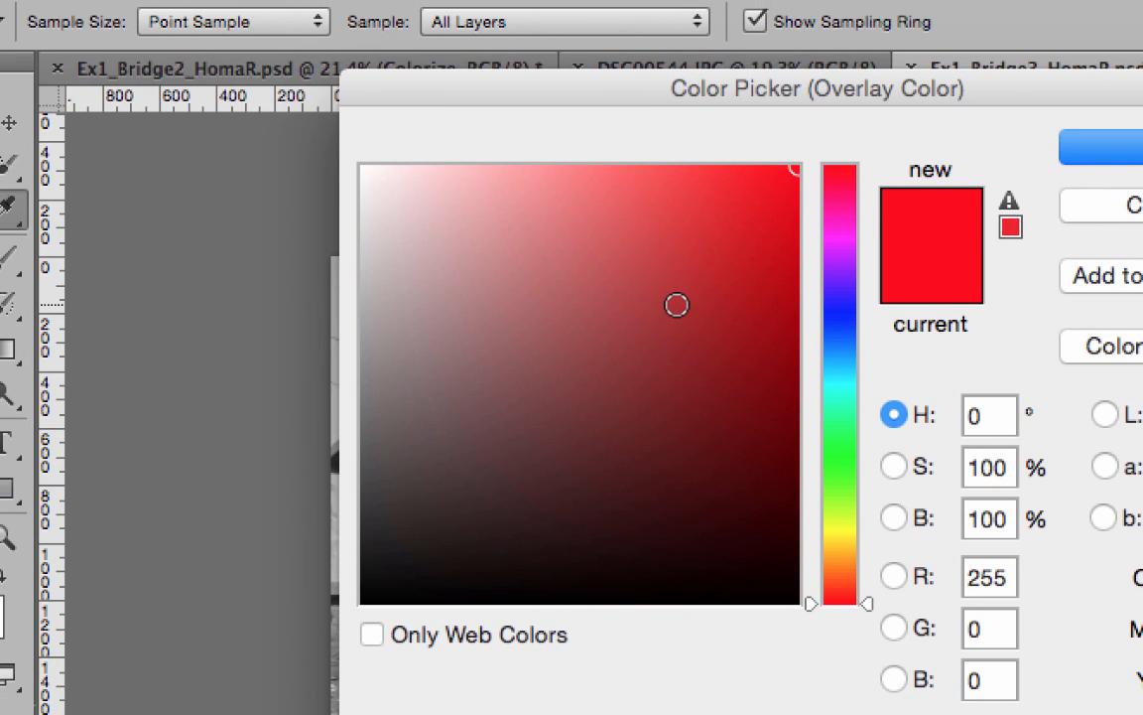
pyautogui.click(454, 219)
pyautogui.click(649, 317)
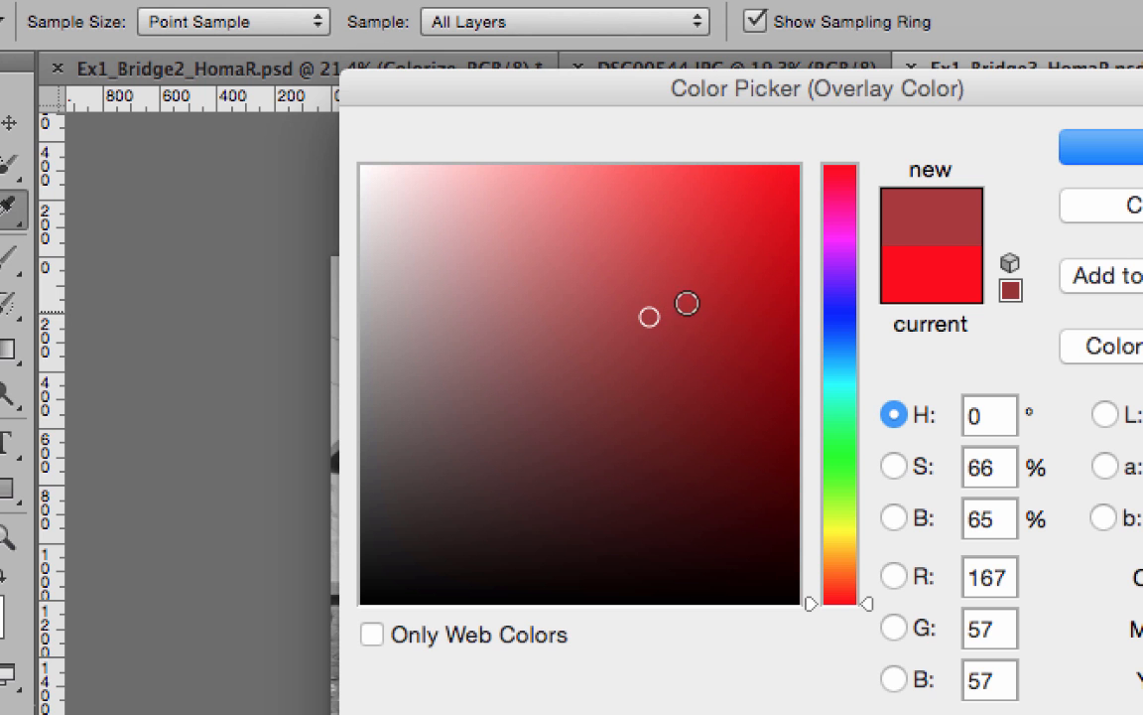
pyautogui.click(1124, 147)
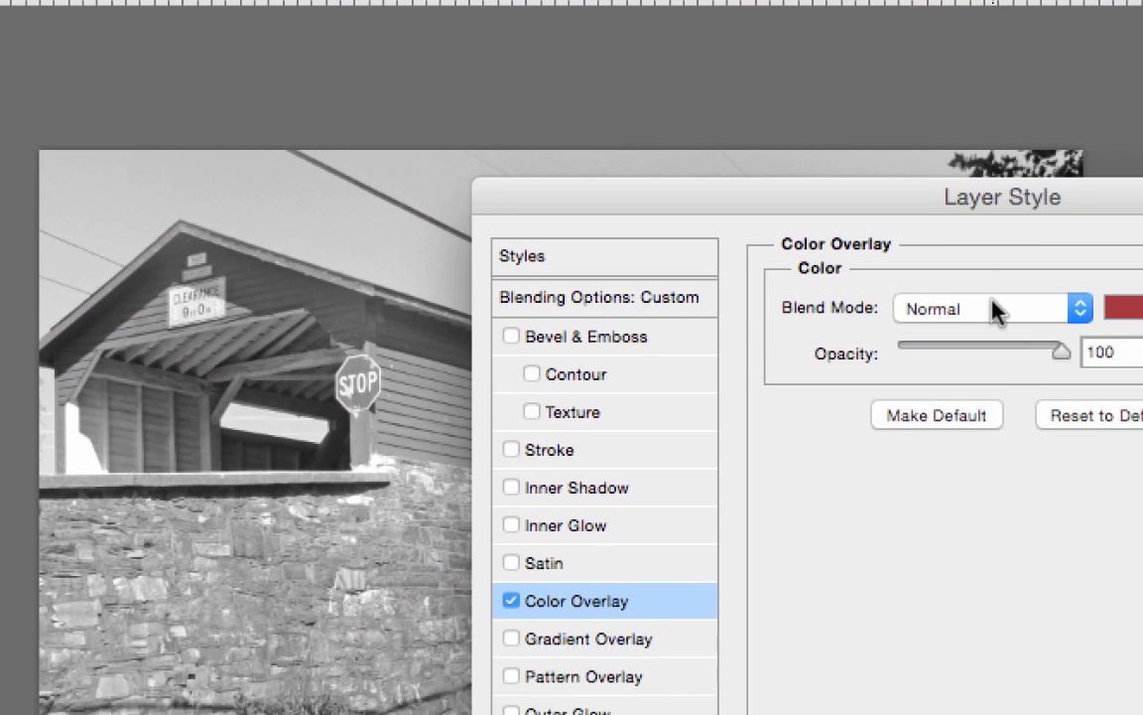
# Set the red siding overlay's blend mode to Color and apply the style.
pyautogui.click(995, 309)
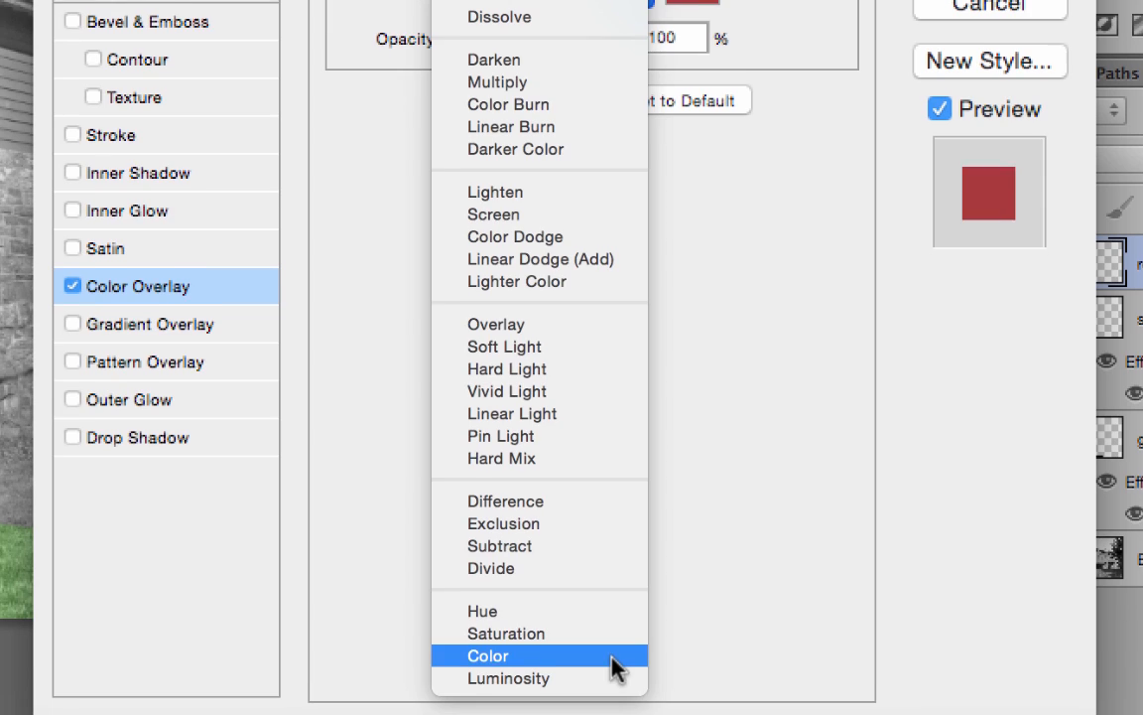
pyautogui.click(612, 658)
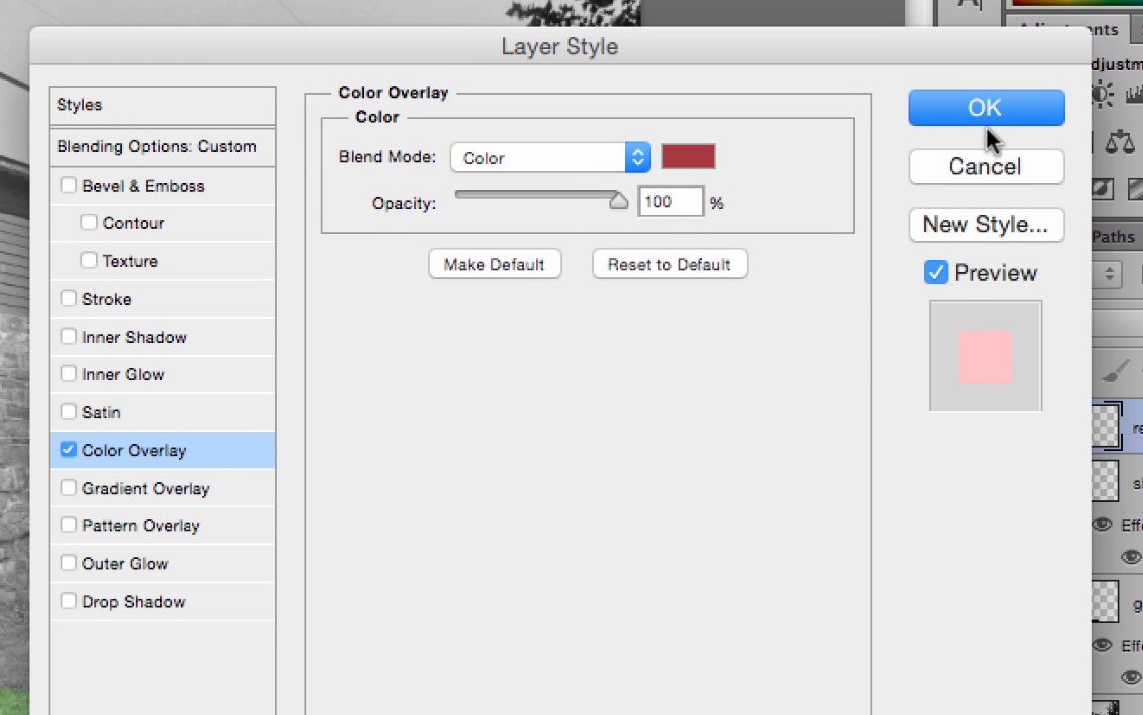
pyautogui.click(996, 111)
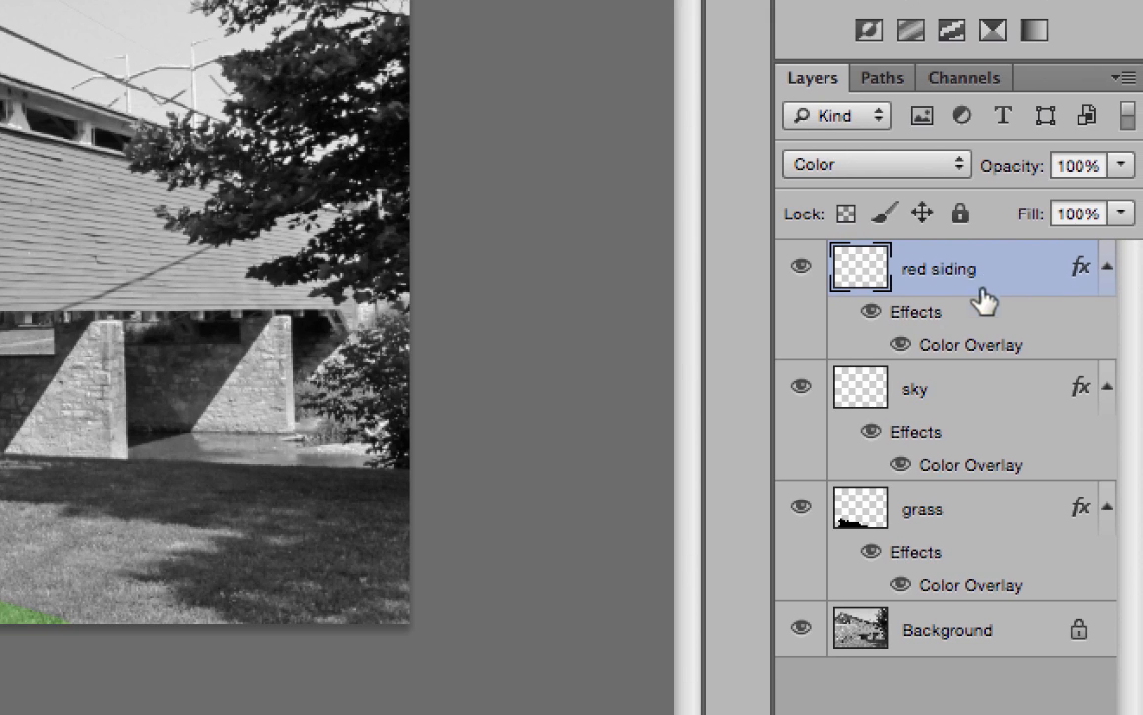
# Move the red siding layer below the sky layer and paint a small patch on the bridge's side wall.
pyautogui.moveTo(1141, 459); pyautogui.dragTo(1142, 576)
pyautogui.moveTo(971, 419); pyautogui.dragTo(972, 501)
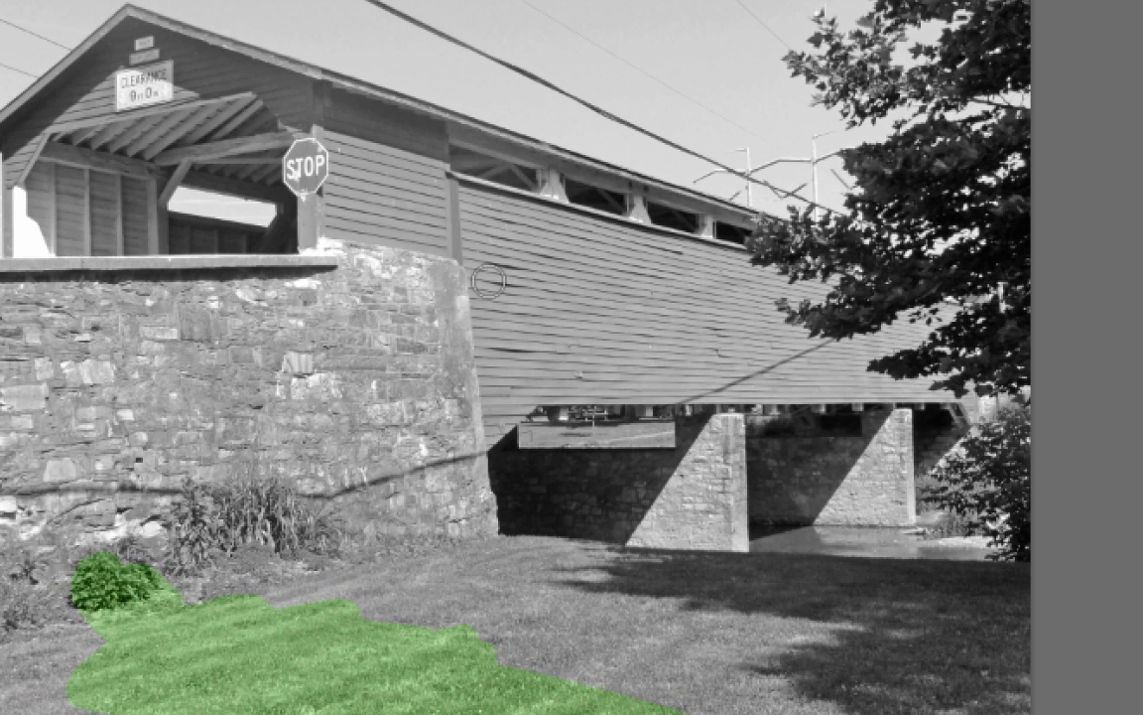
pyautogui.moveTo(523, 273)
pyautogui.mouseDown()
pyautogui.moveTo(577, 299)
pyautogui.moveTo(564, 305)
pyautogui.moveTo(586, 325)
pyautogui.mouseUp()
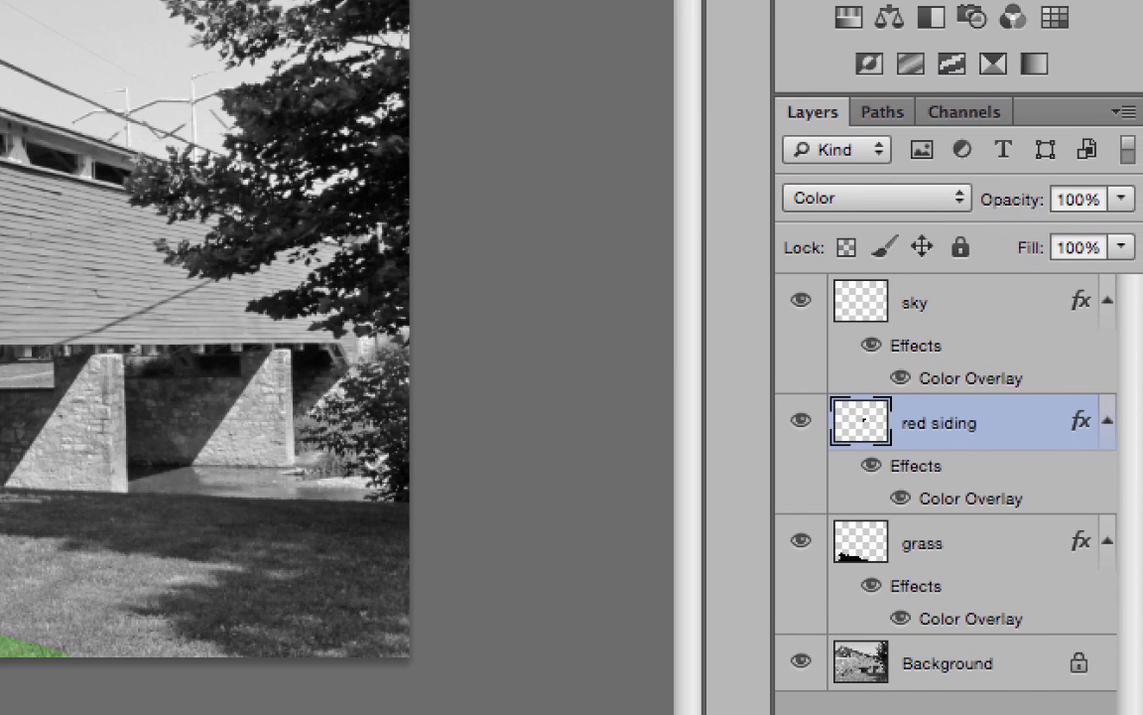
# Add a new layer named tree bushes above the red siding layer and set its blend mode to Color.
pyautogui.press('alt+shift+super+n')
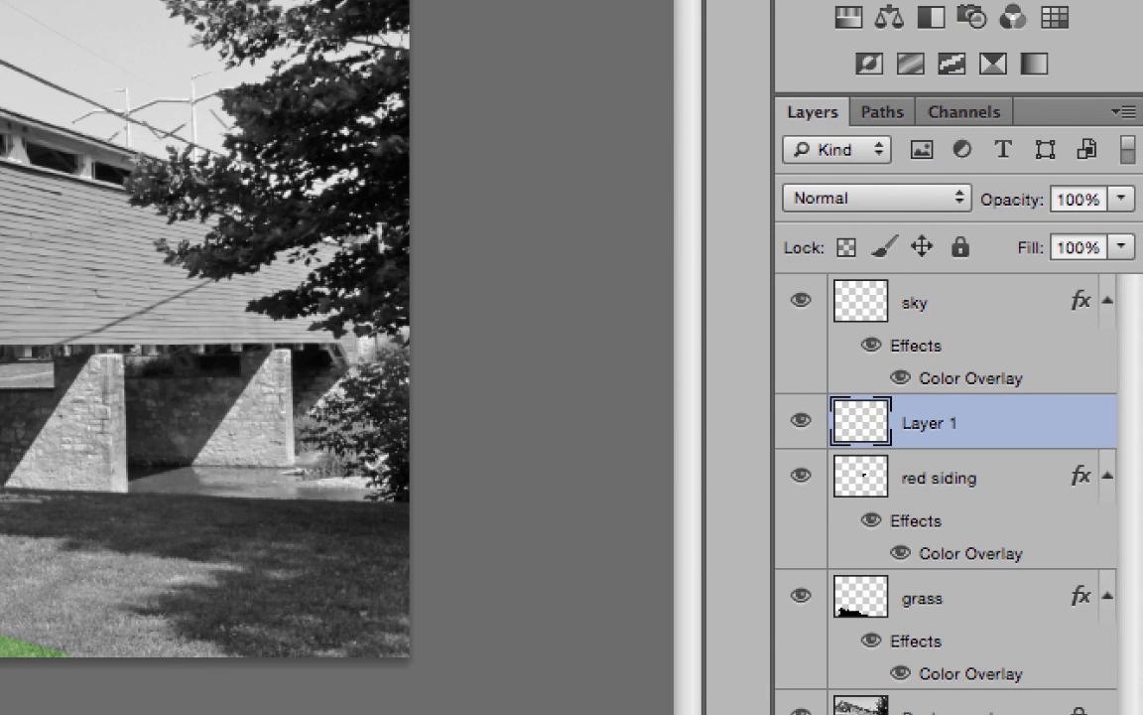
pyautogui.doubleClick(935, 421)
pyautogui.write('tree')
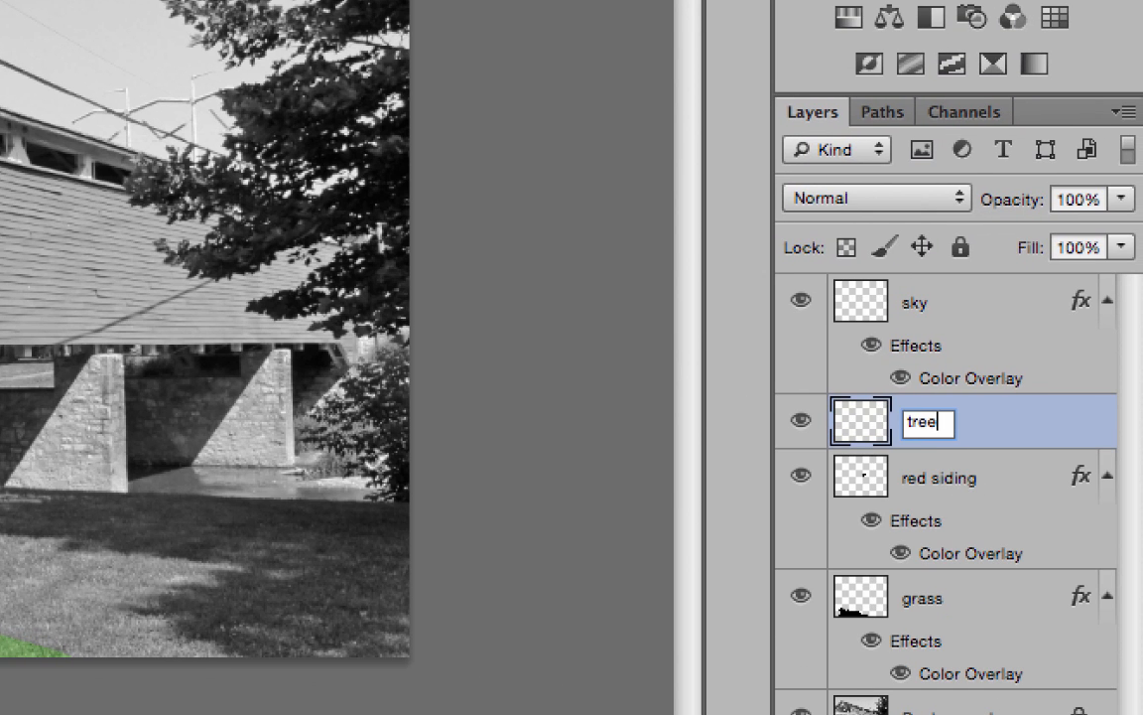
pyautogui.write('s')
pyautogui.press('BackSpace')
pyautogui.write('bushes')
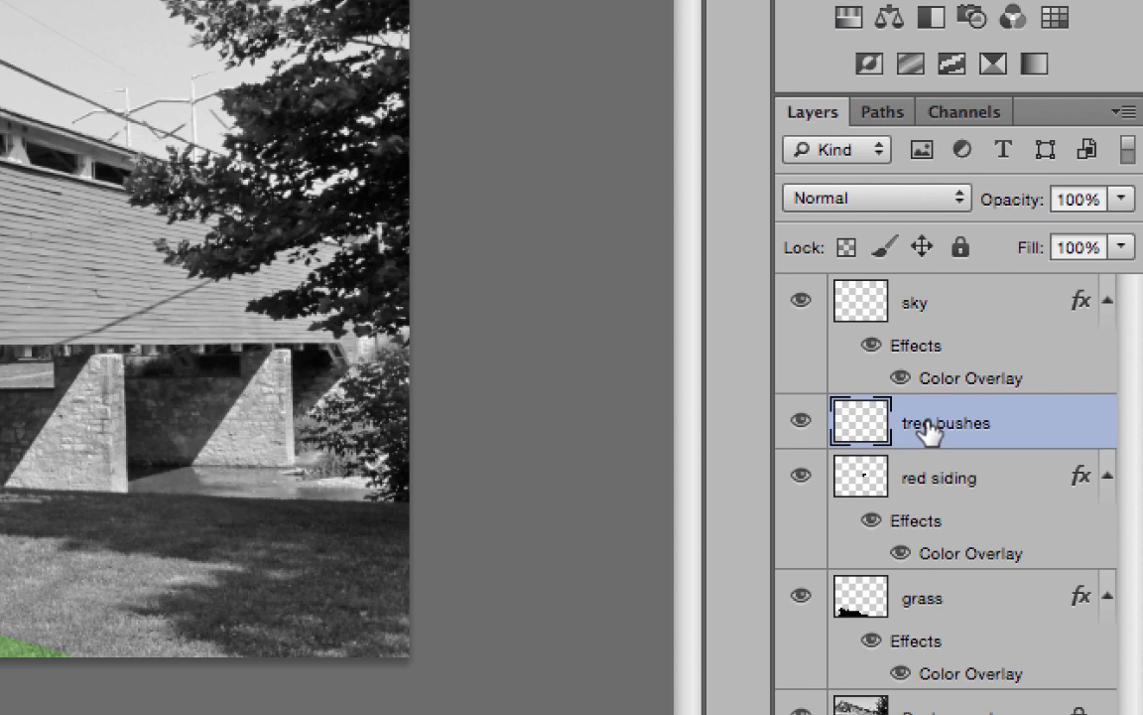
pyautogui.press('Return')
pyautogui.click(829, 198)
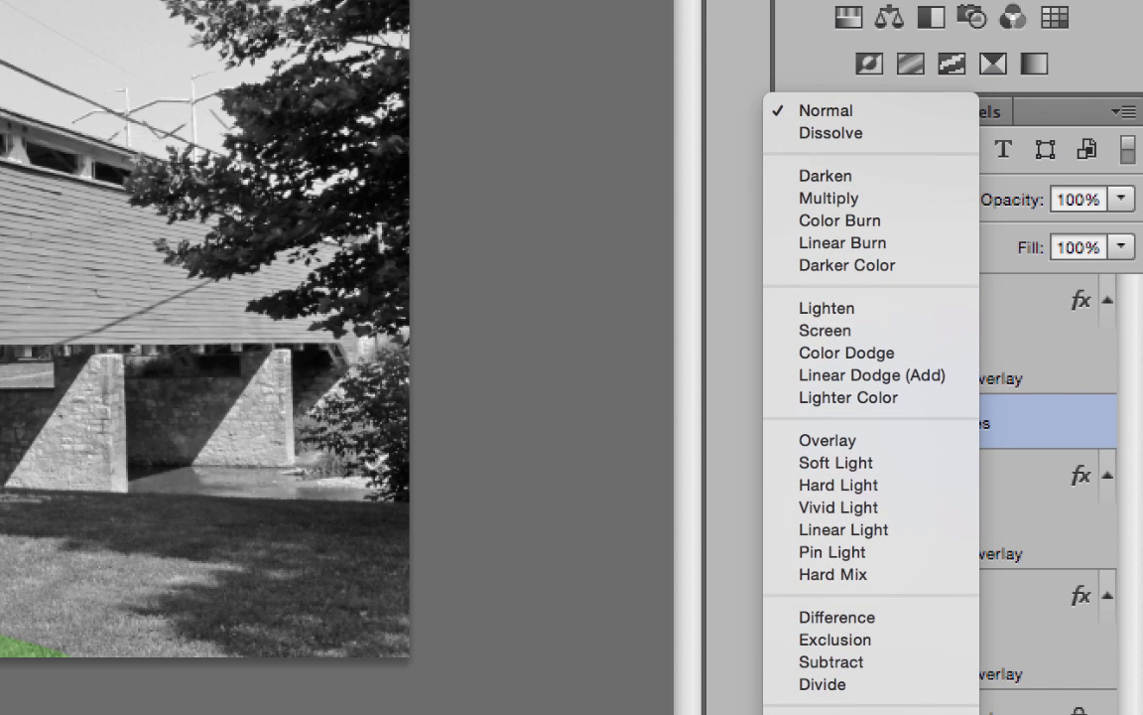
pyautogui.click(816, 714)
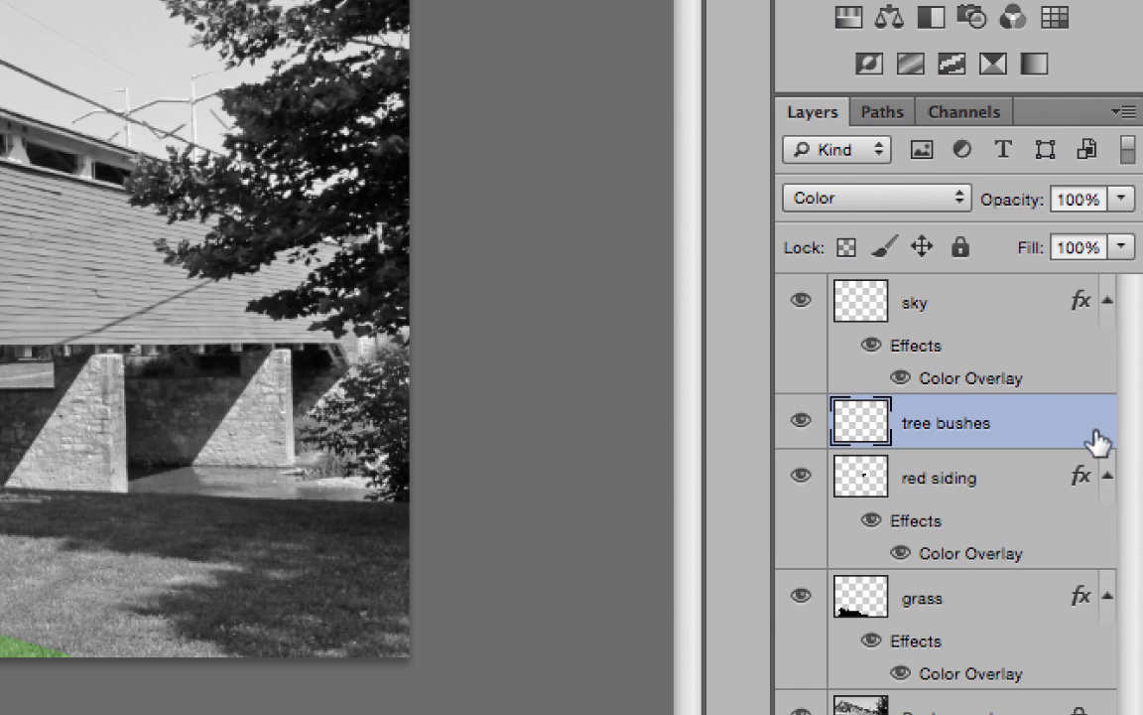
# Copy the red siding layer's style and paste it onto the tree bushes layer.
pyautogui.rightClick(972, 528)
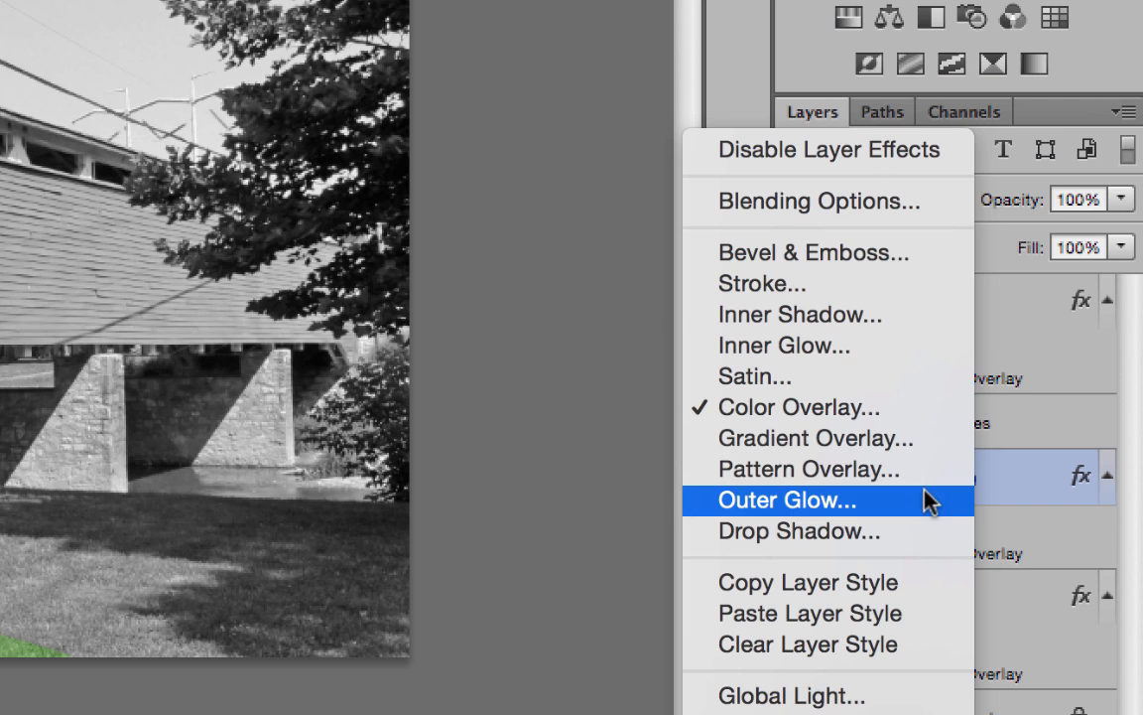
pyautogui.click(941, 586)
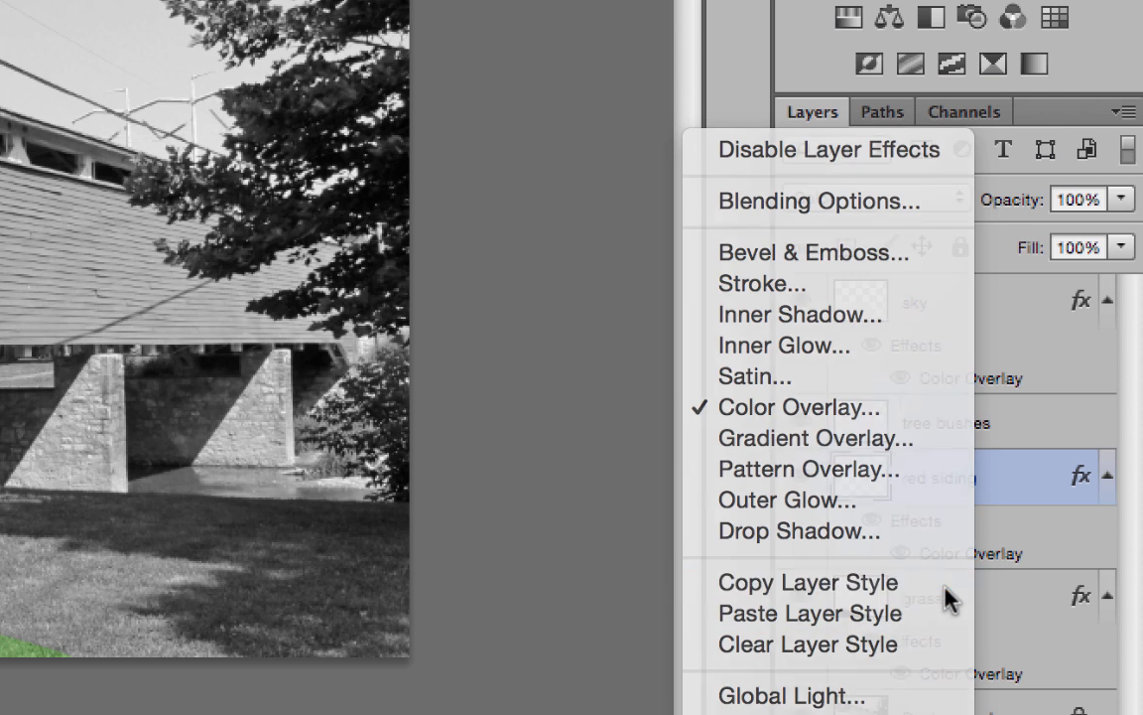
pyautogui.click(1034, 427)
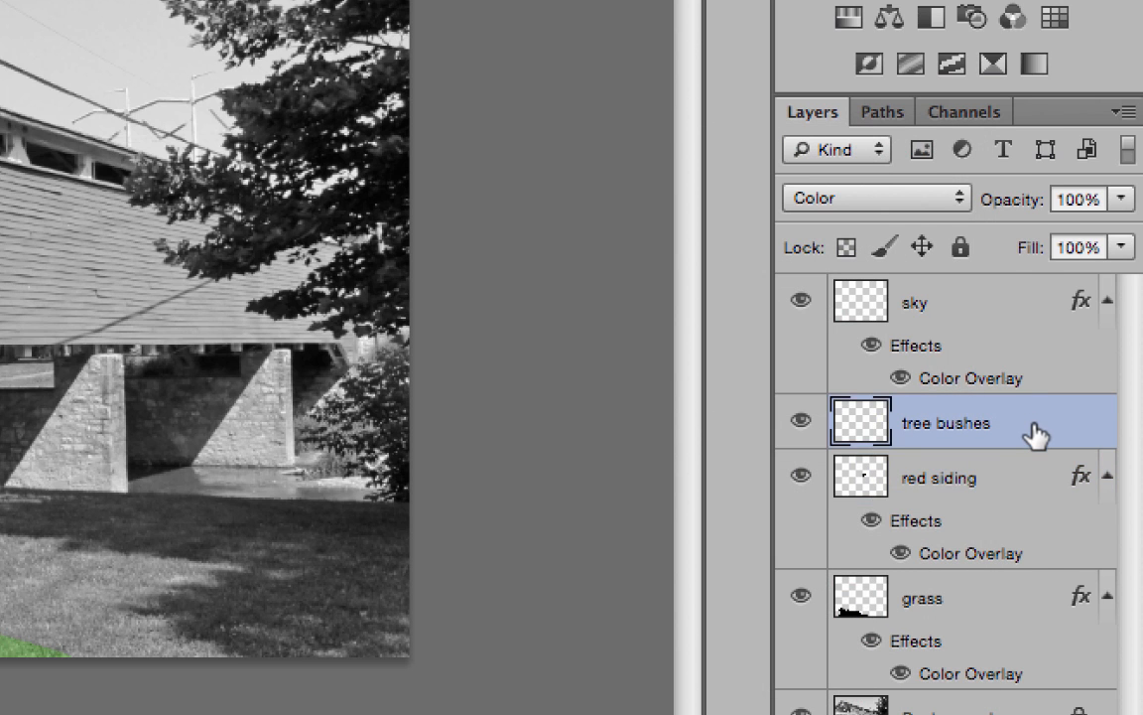
pyautogui.rightClick(1034, 427)
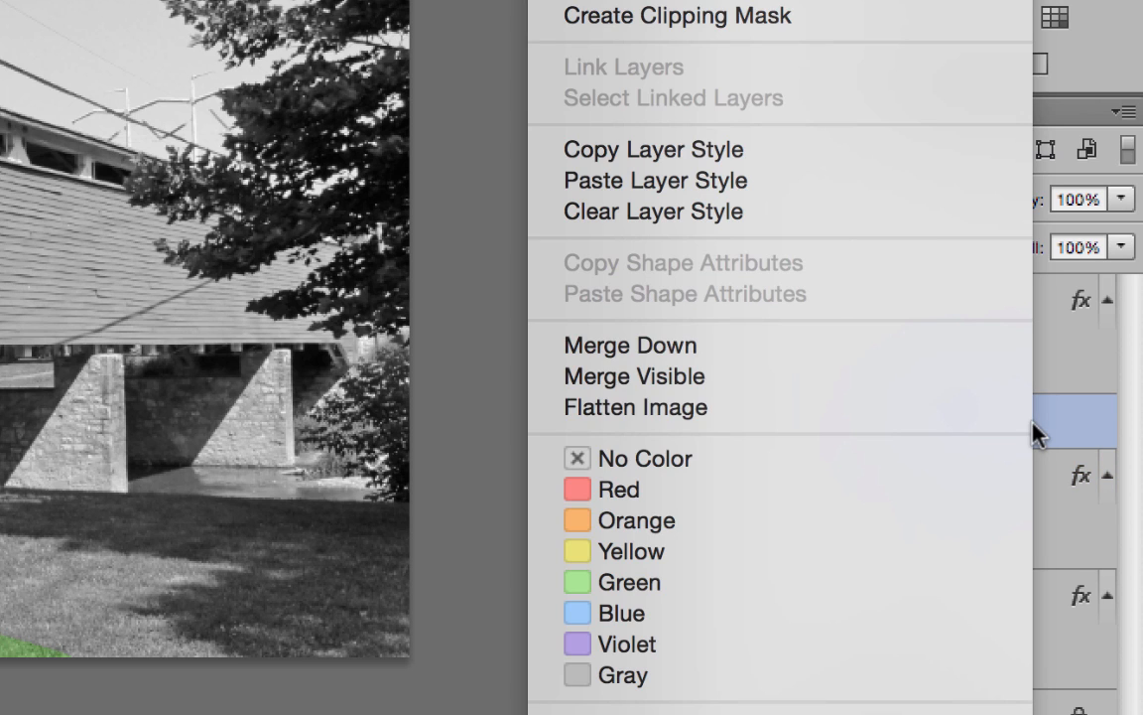
pyautogui.click(806, 192)
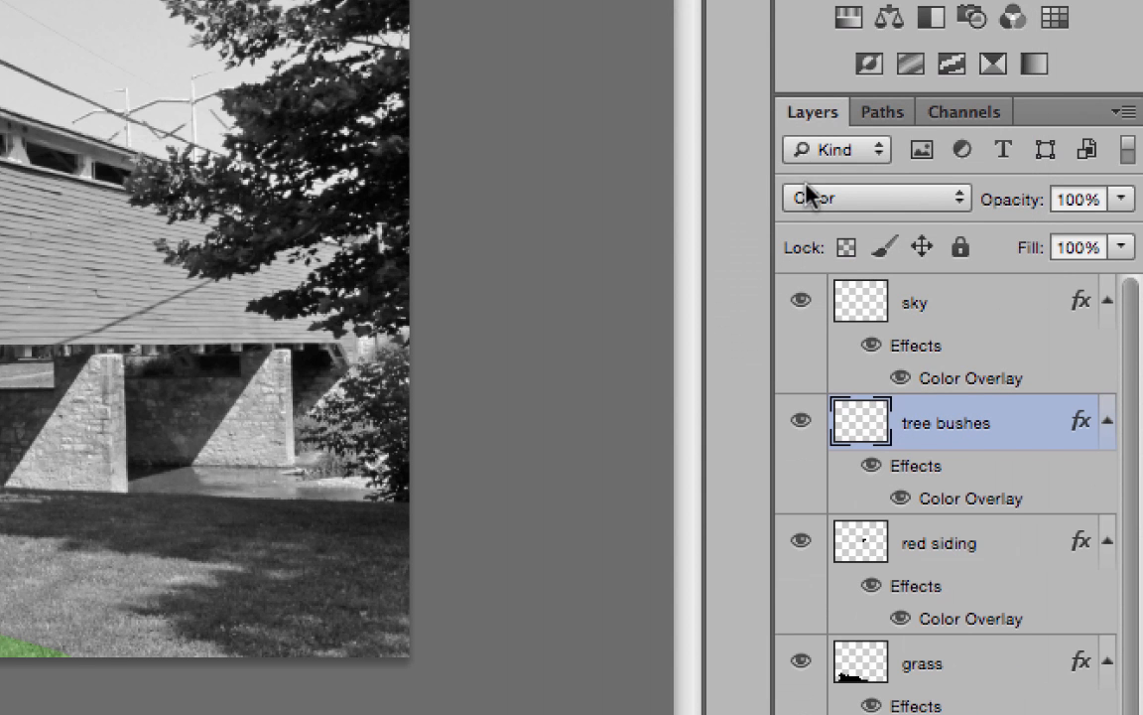
# Change the tree bushes layer's Color Overlay to a dark green, HSB 130, 60, 38, and apply the style.
pyautogui.doubleClick(983, 472)
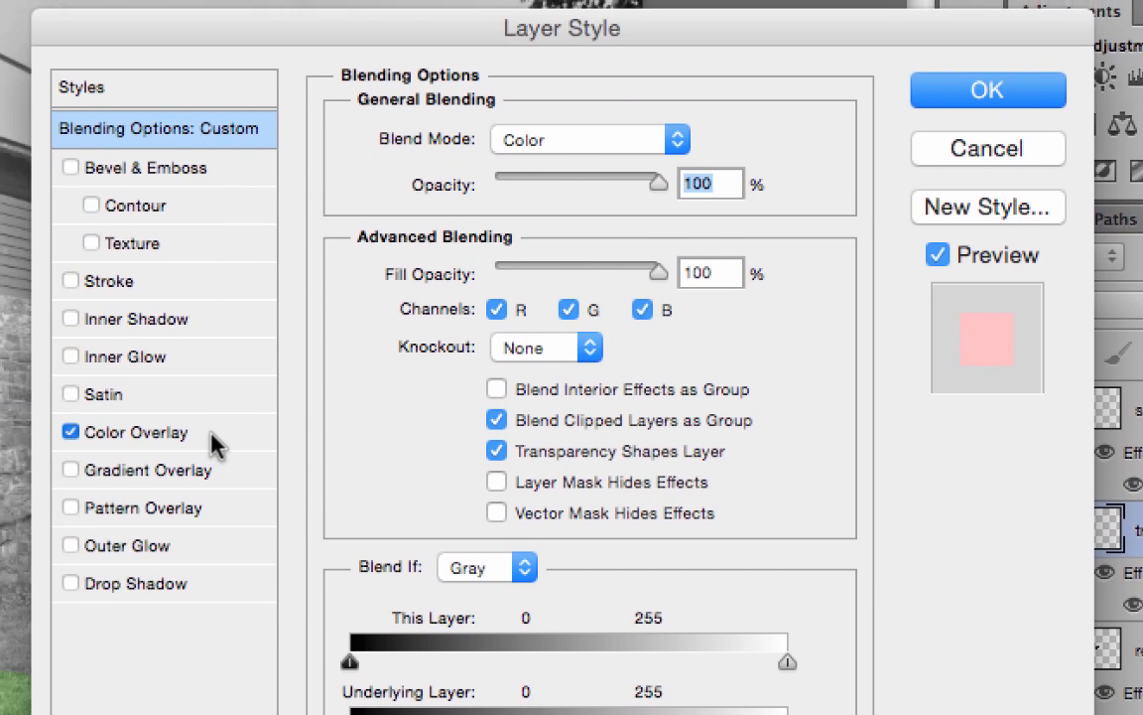
pyautogui.click(253, 450)
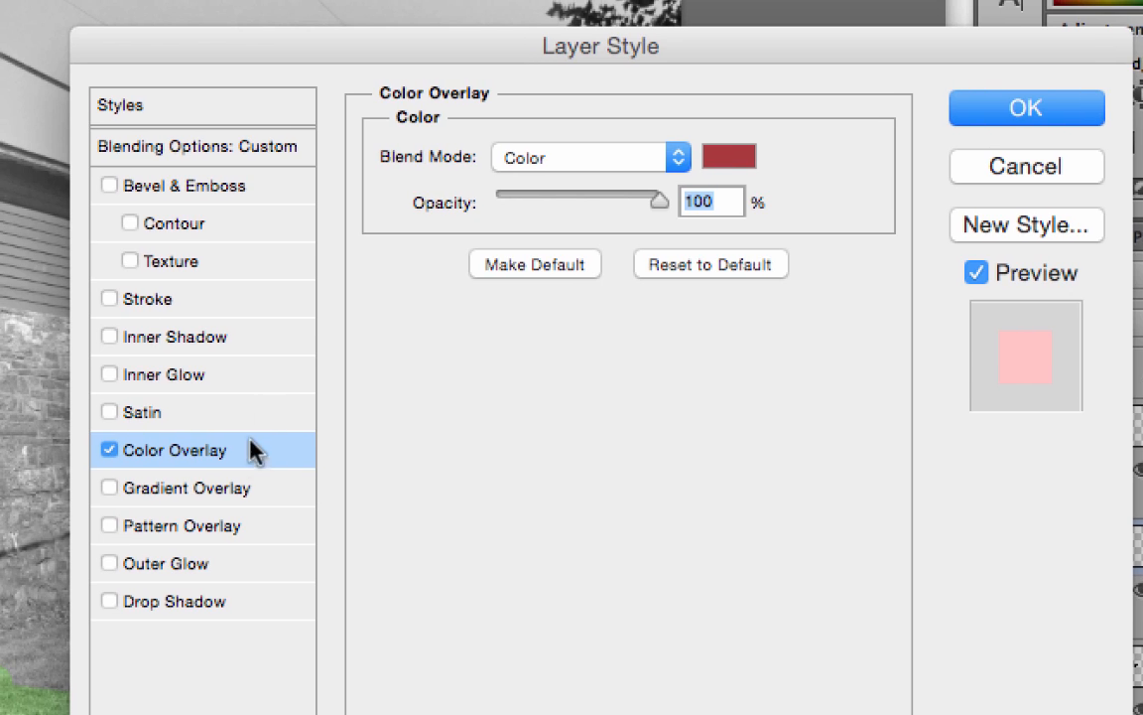
pyautogui.click(738, 162)
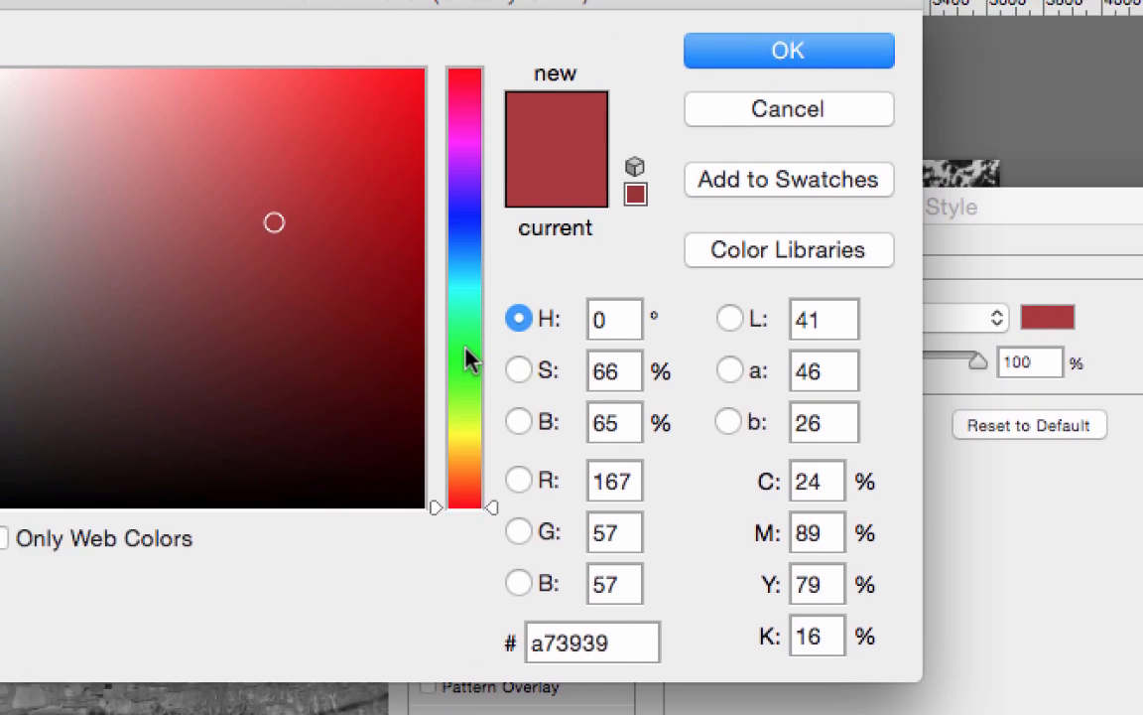
pyautogui.click(147, 191)
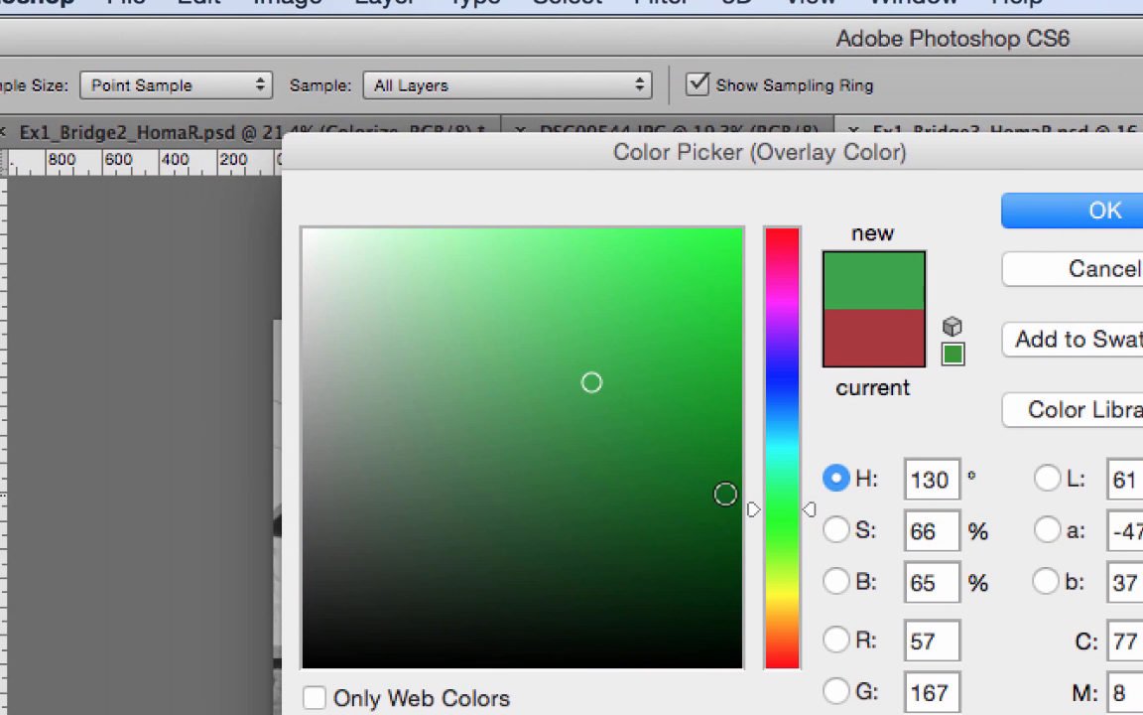
pyautogui.click(567, 499)
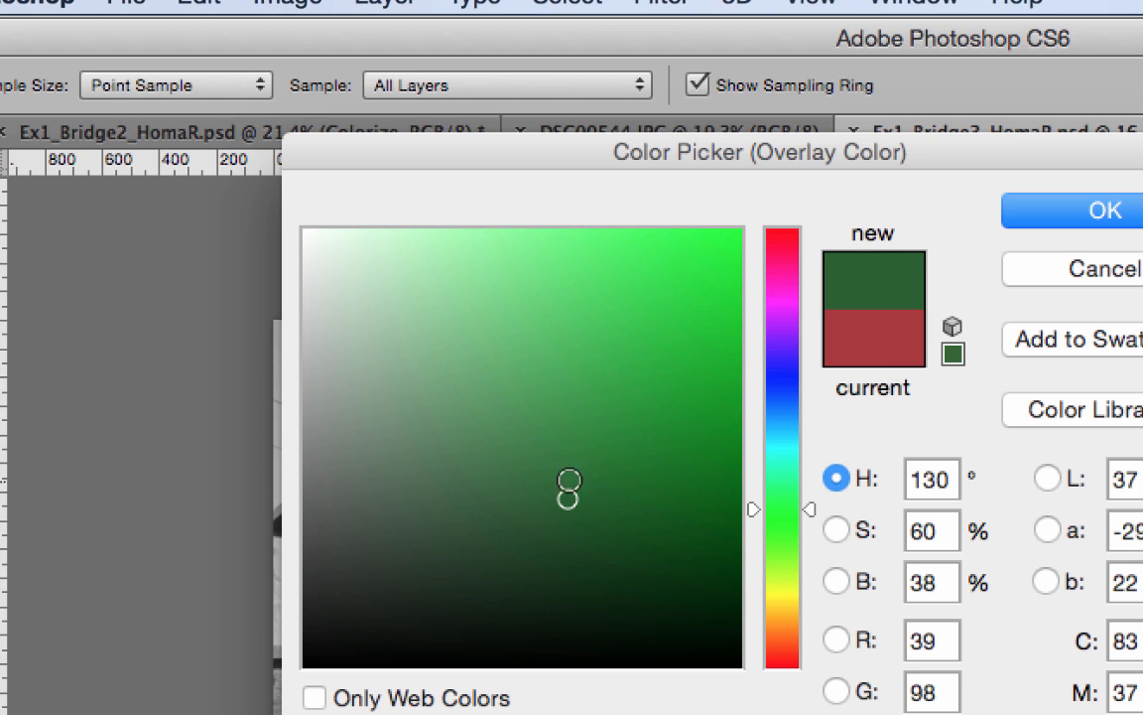
pyautogui.click(1051, 216)
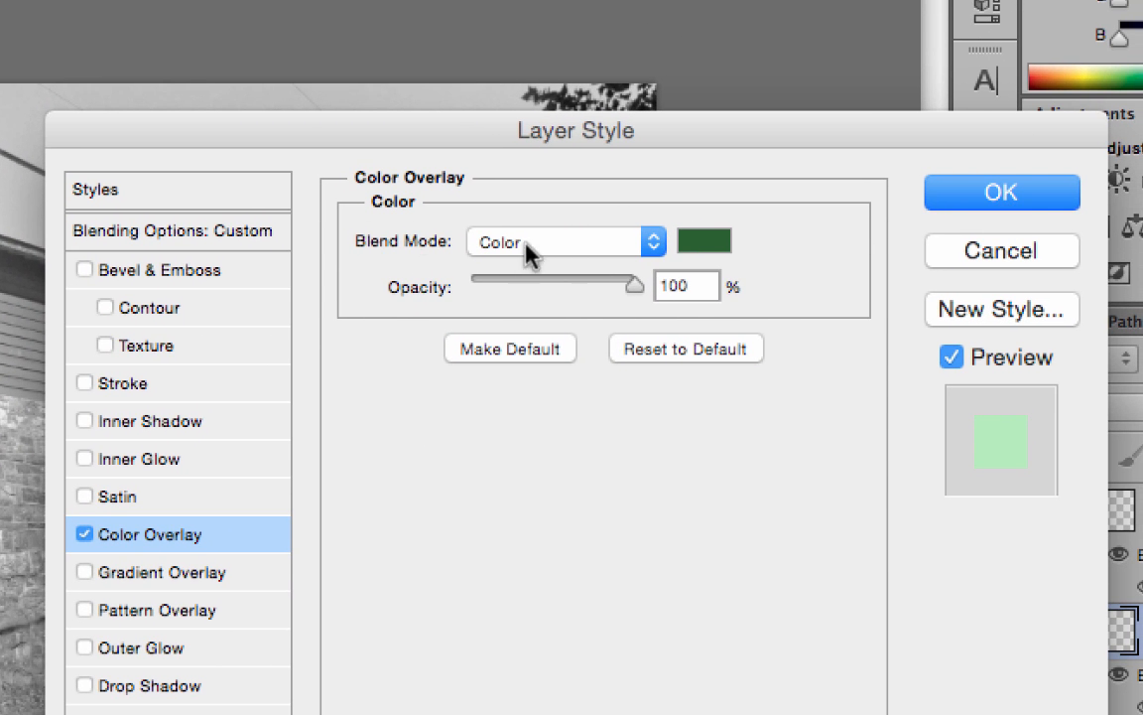
pyautogui.click(1029, 194)
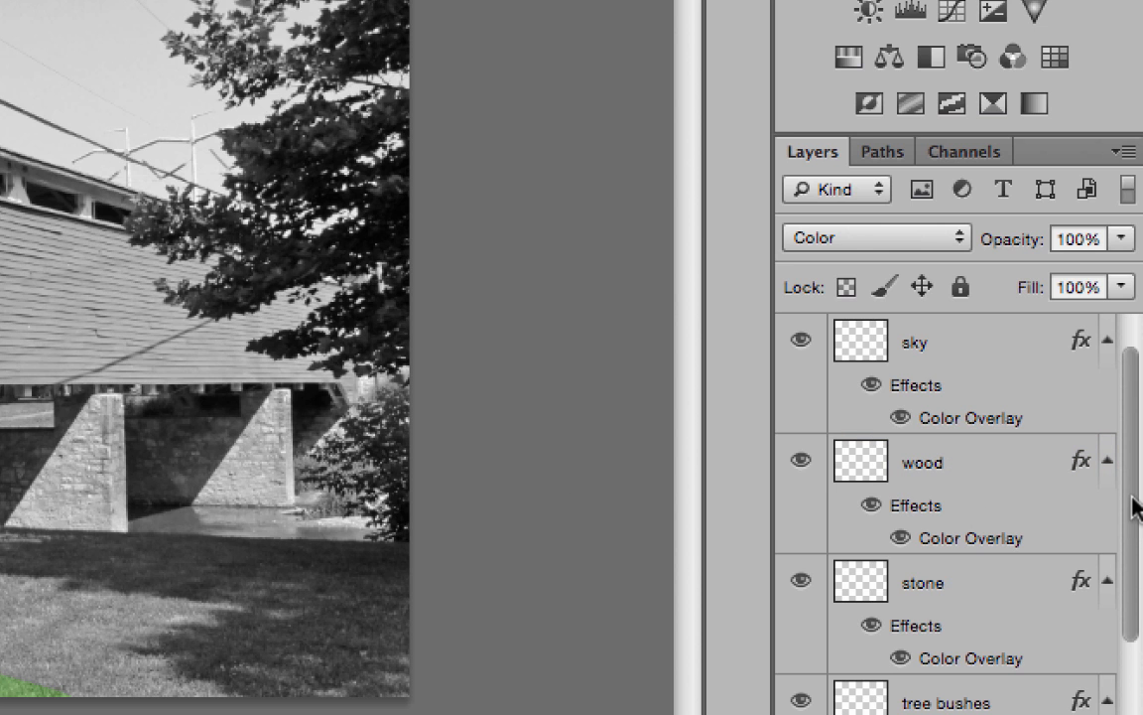
pyautogui.scroll(-5, 1131, 501)
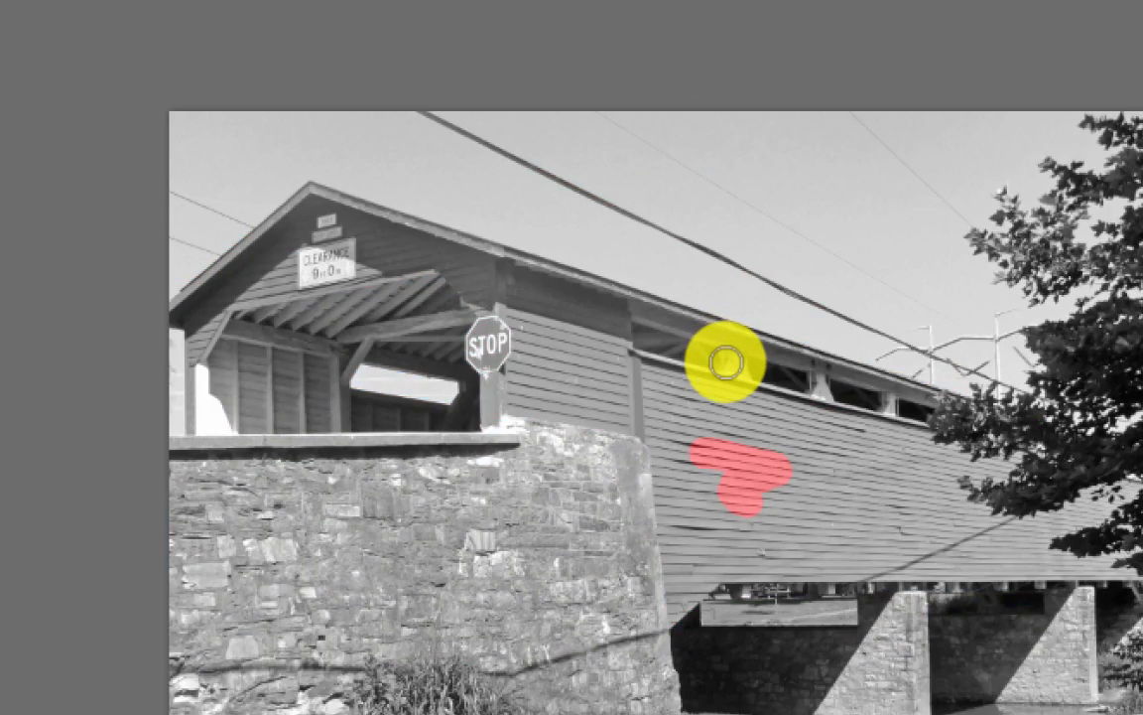
pyautogui.scroll(-1, 725, 363)
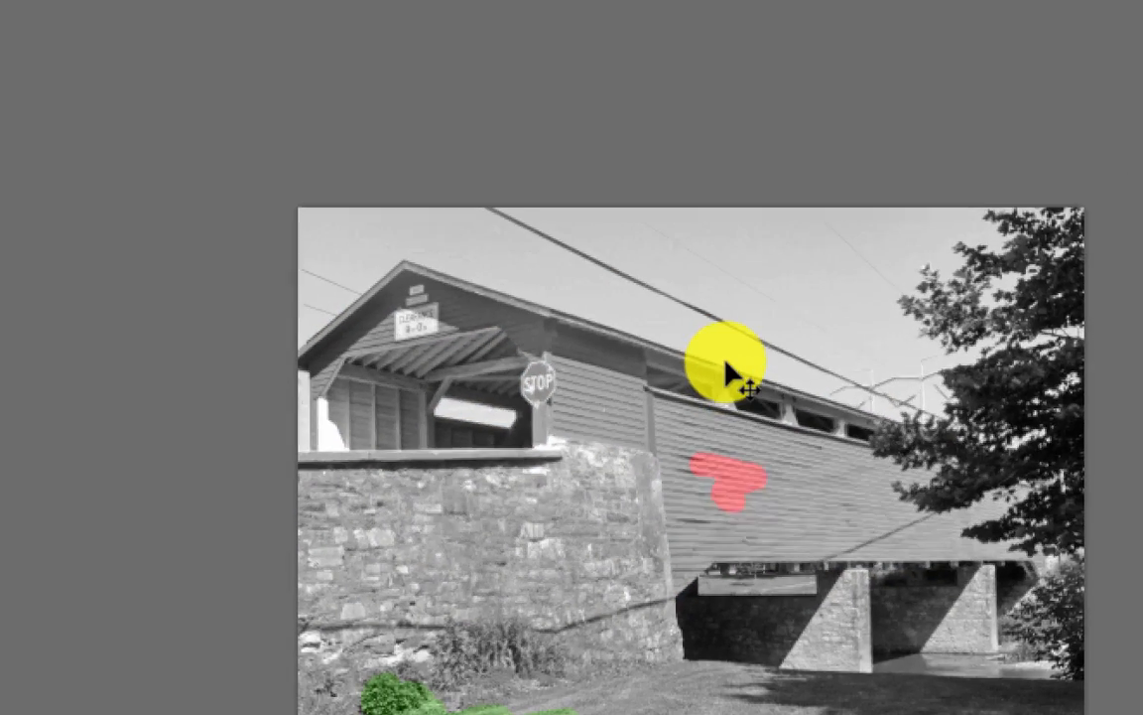
pyautogui.scroll(2, 725, 362)
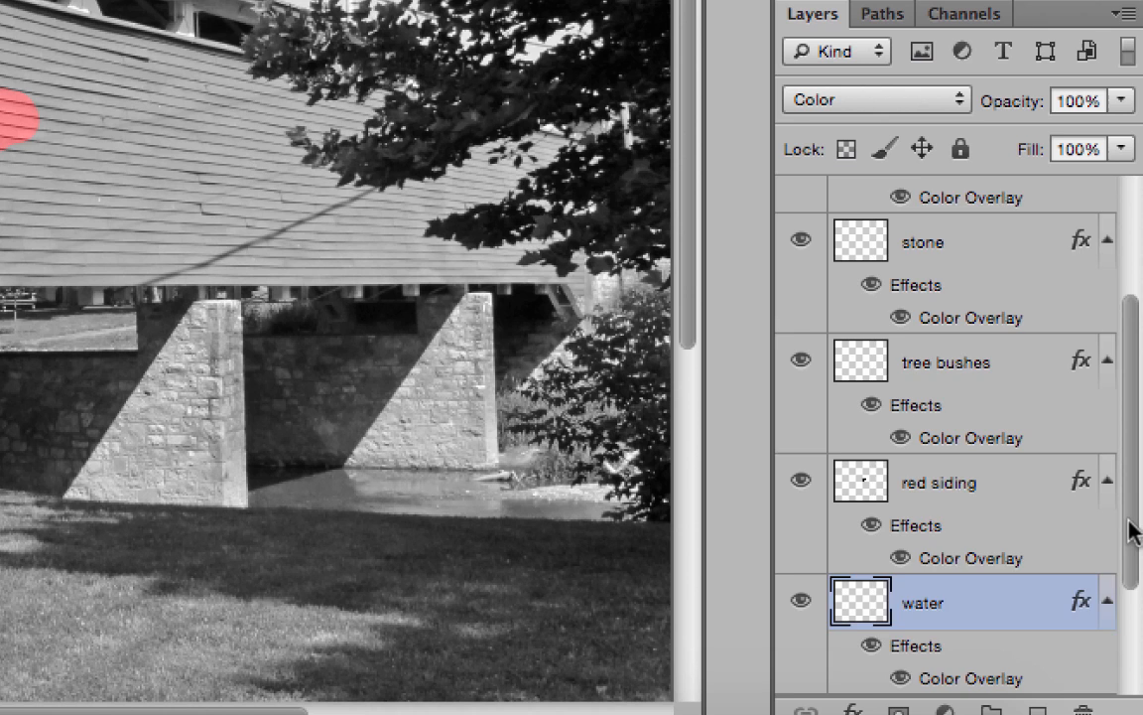
# Change the wood layer's Color Overlay to a cream color, HSB 45, 17, 93.
pyautogui.moveTo(1131, 533); pyautogui.dragTo(1137, 479)
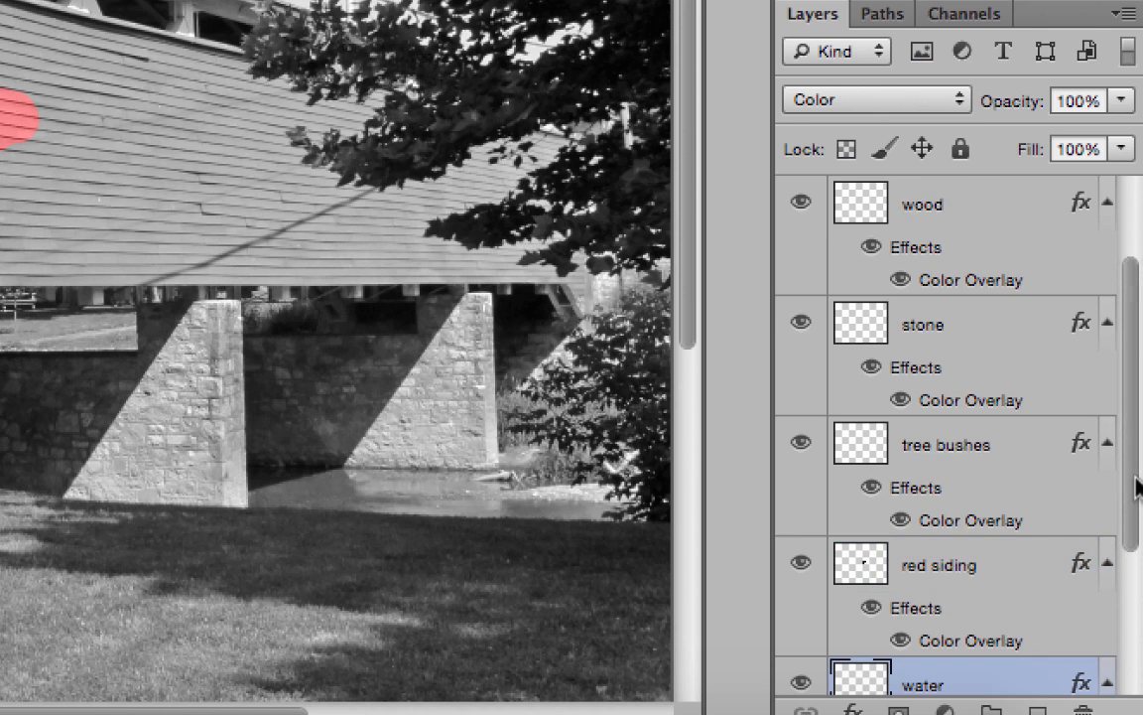
pyautogui.click(956, 217)
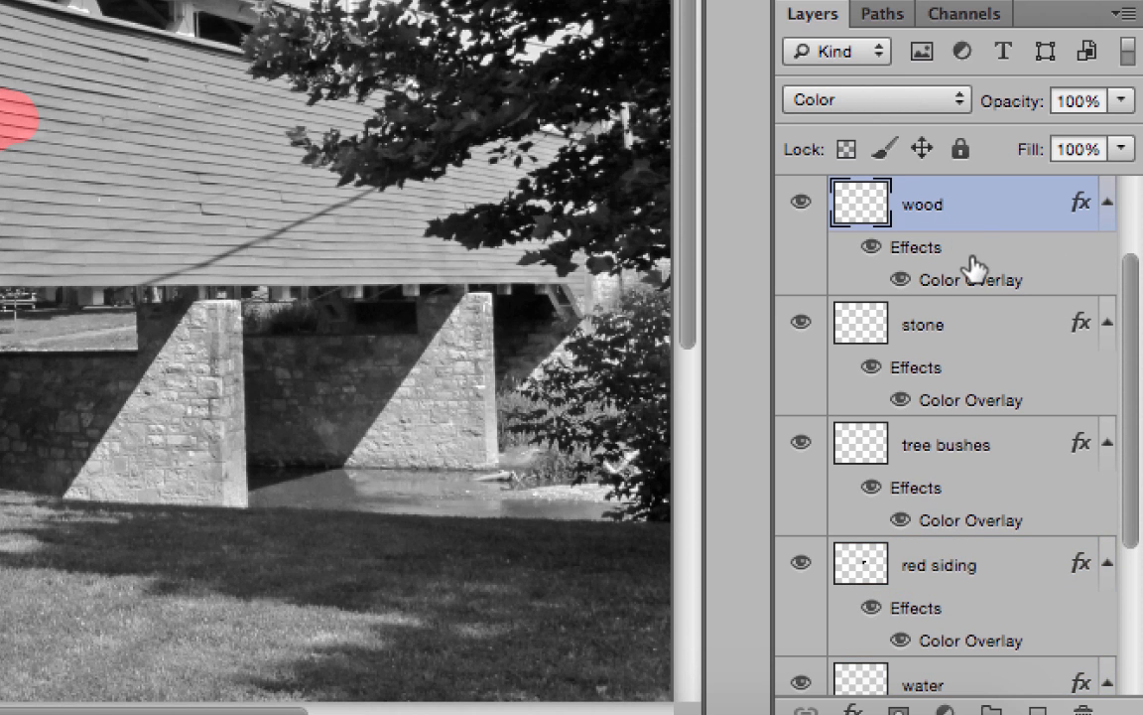
pyautogui.doubleClick(971, 245)
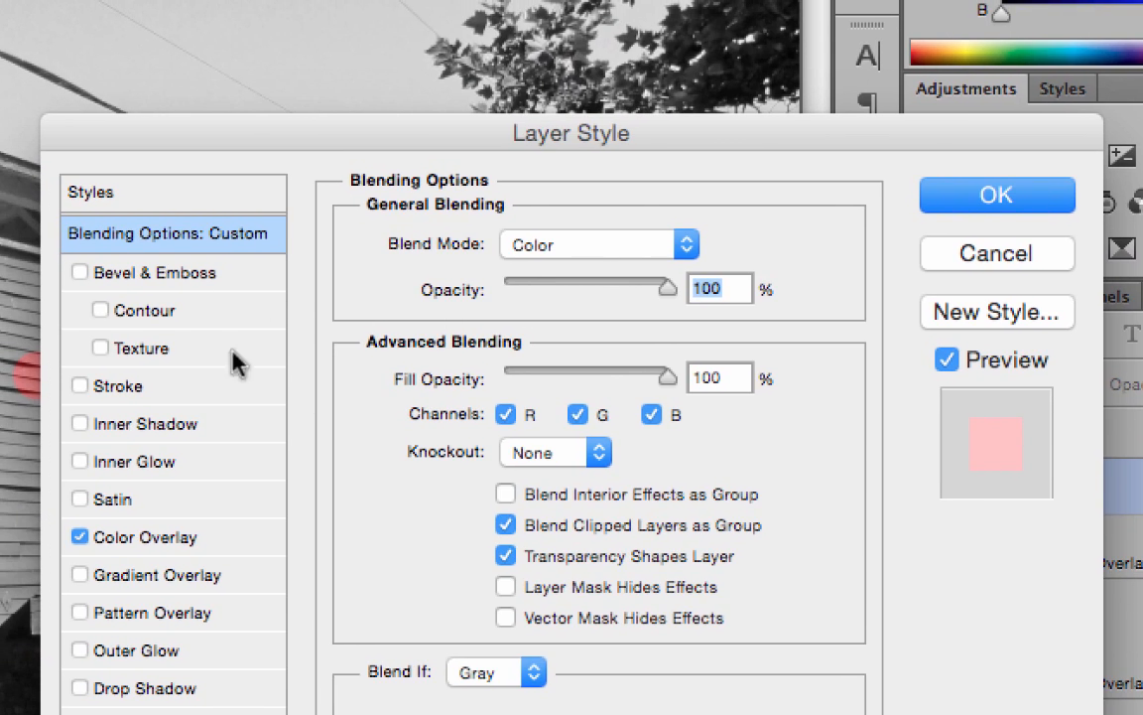
pyautogui.click(145, 536)
pyautogui.click(700, 241)
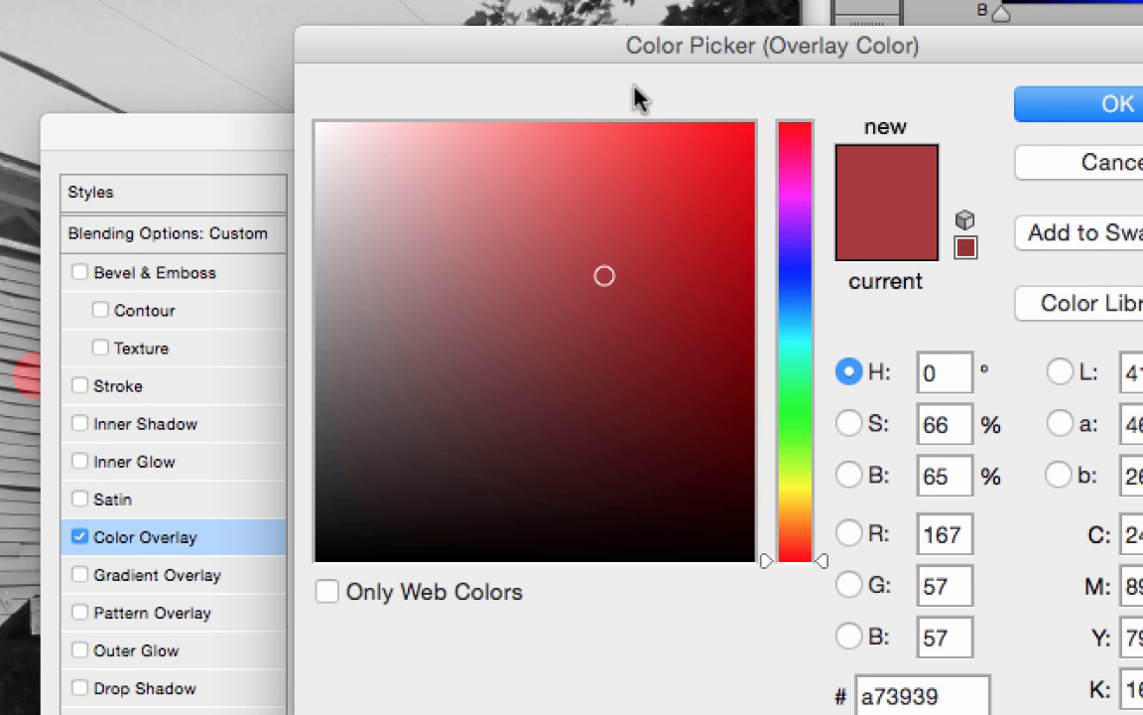
pyautogui.click(799, 477)
pyautogui.click(799, 497)
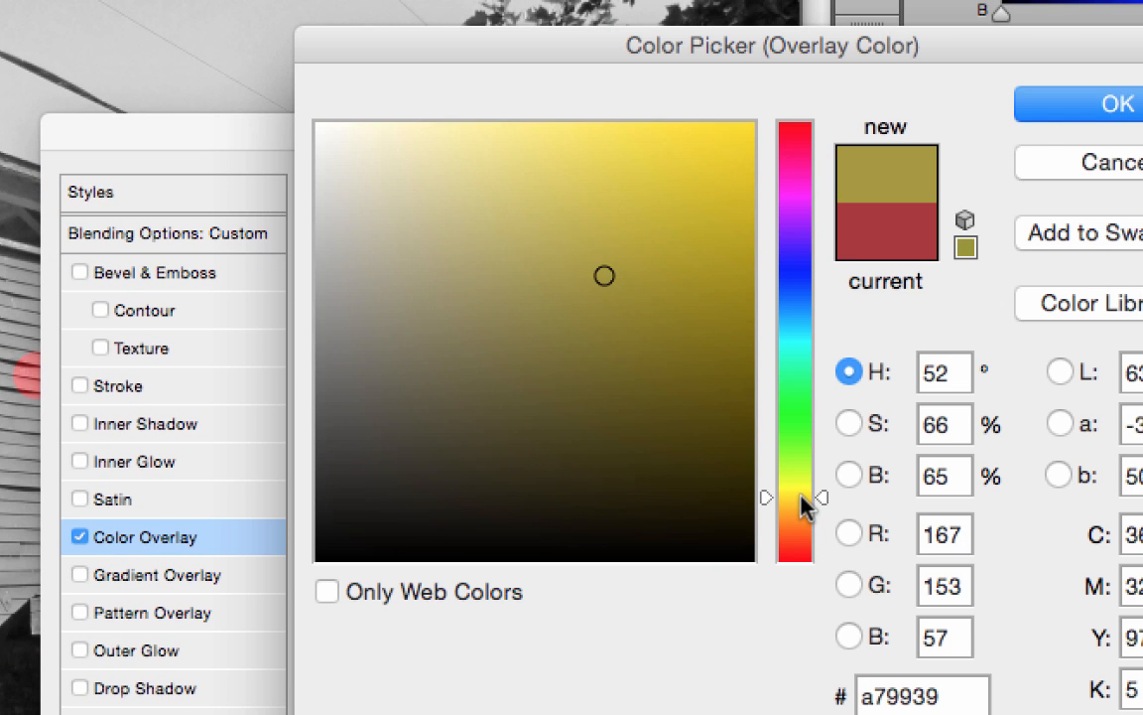
pyautogui.click(391, 209)
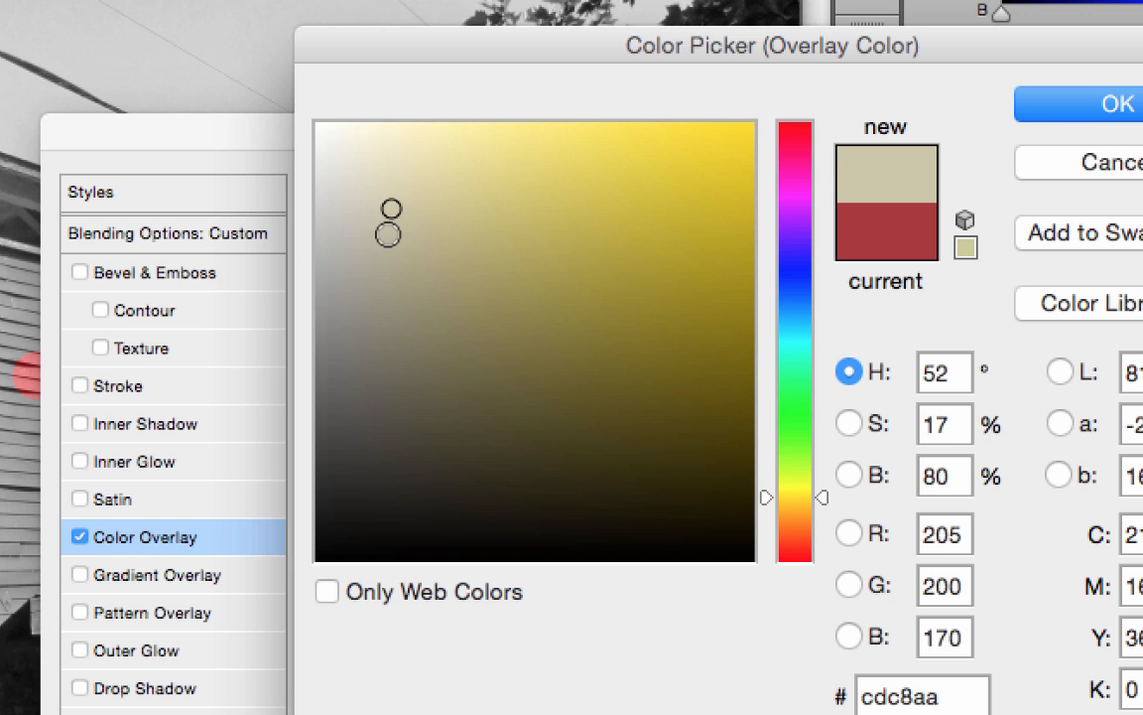
pyautogui.click(383, 262)
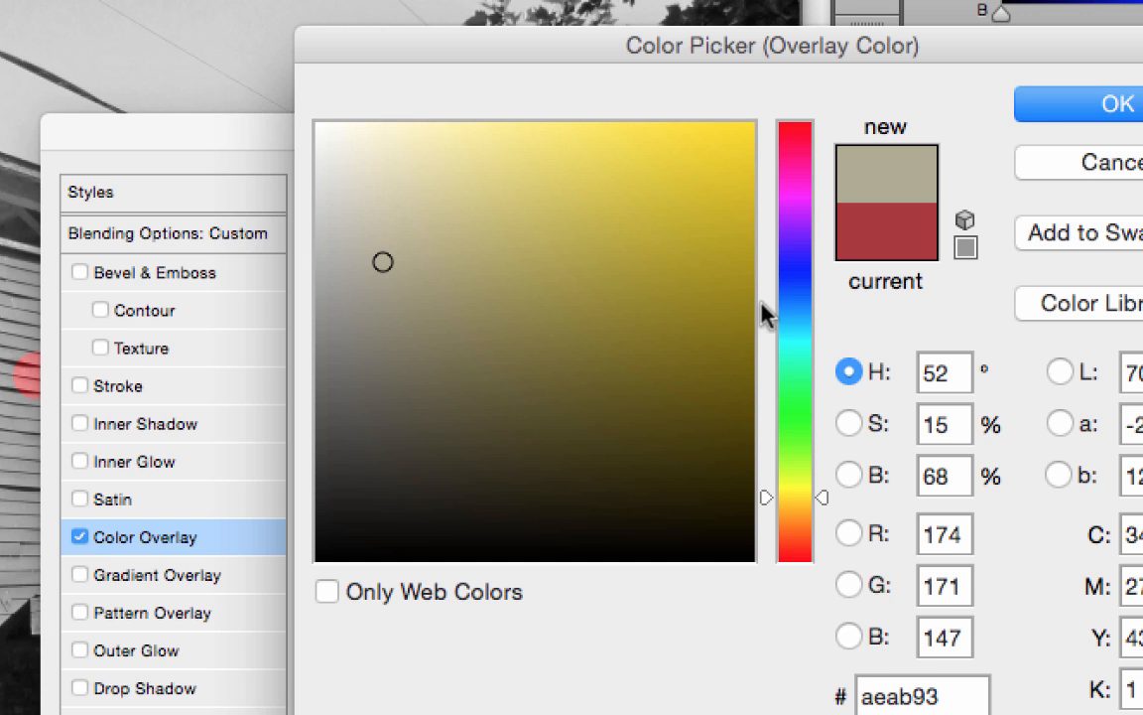
pyautogui.moveTo(824, 497); pyautogui.dragTo(824, 507)
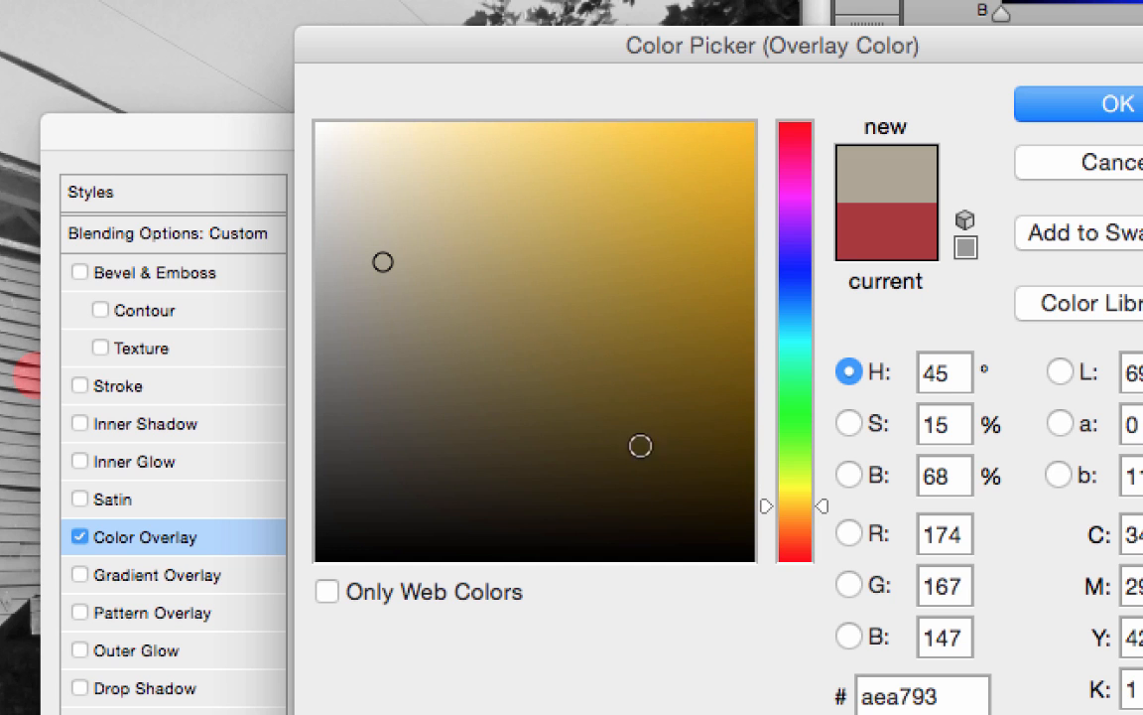
pyautogui.click(389, 151)
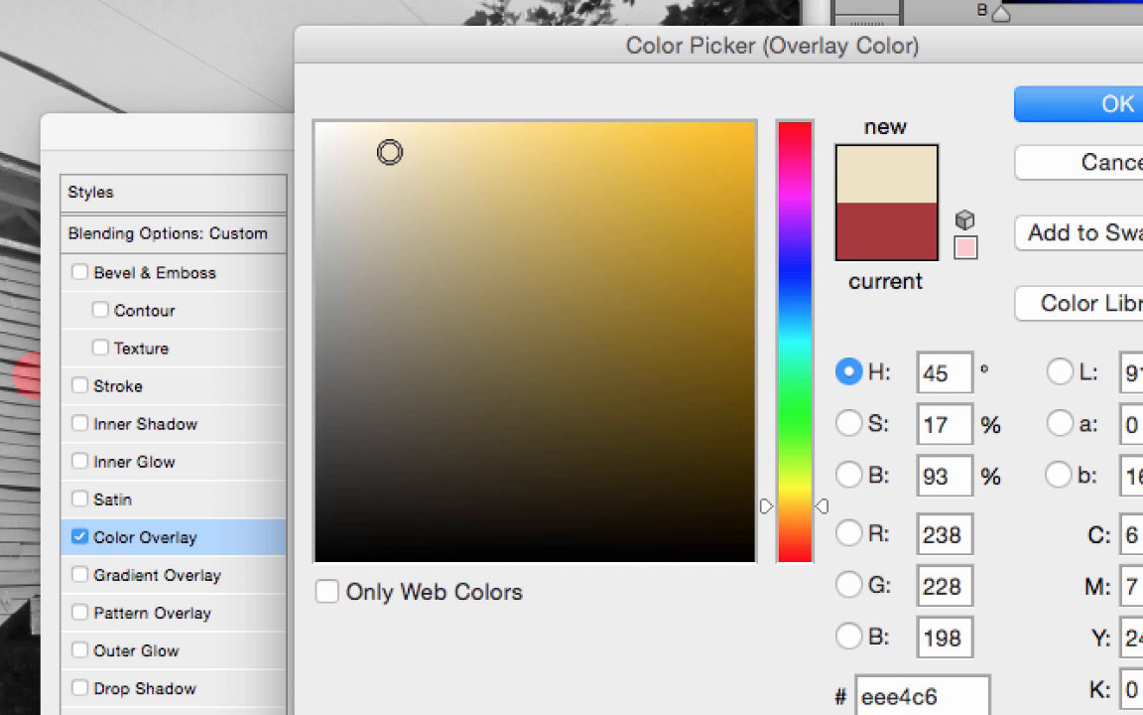
pyautogui.click(1086, 111)
# Brush a test stroke on the bridge's inner wood wall and mute the wood layer's Color Overlay to beige, HSB 45, 10, 89.
pyautogui.moveTo(189, 365)
pyautogui.mouseDown()
pyautogui.moveTo(216, 360)
pyautogui.moveTo(262, 376)
pyautogui.mouseUp()
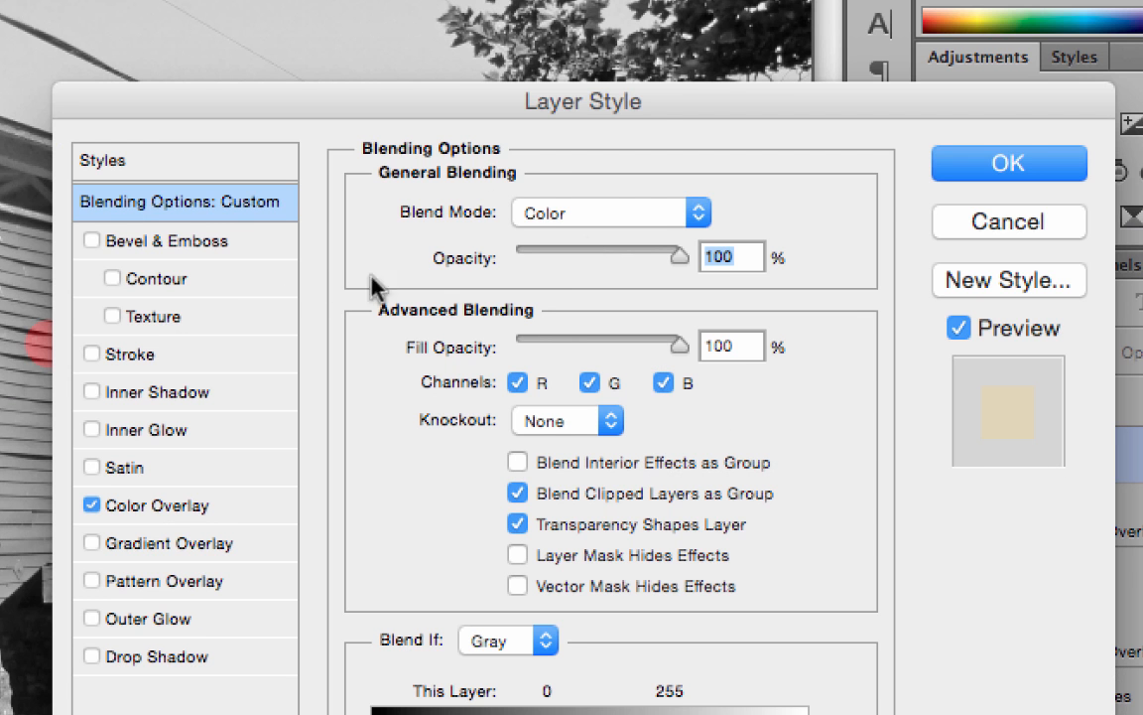
pyautogui.click(224, 506)
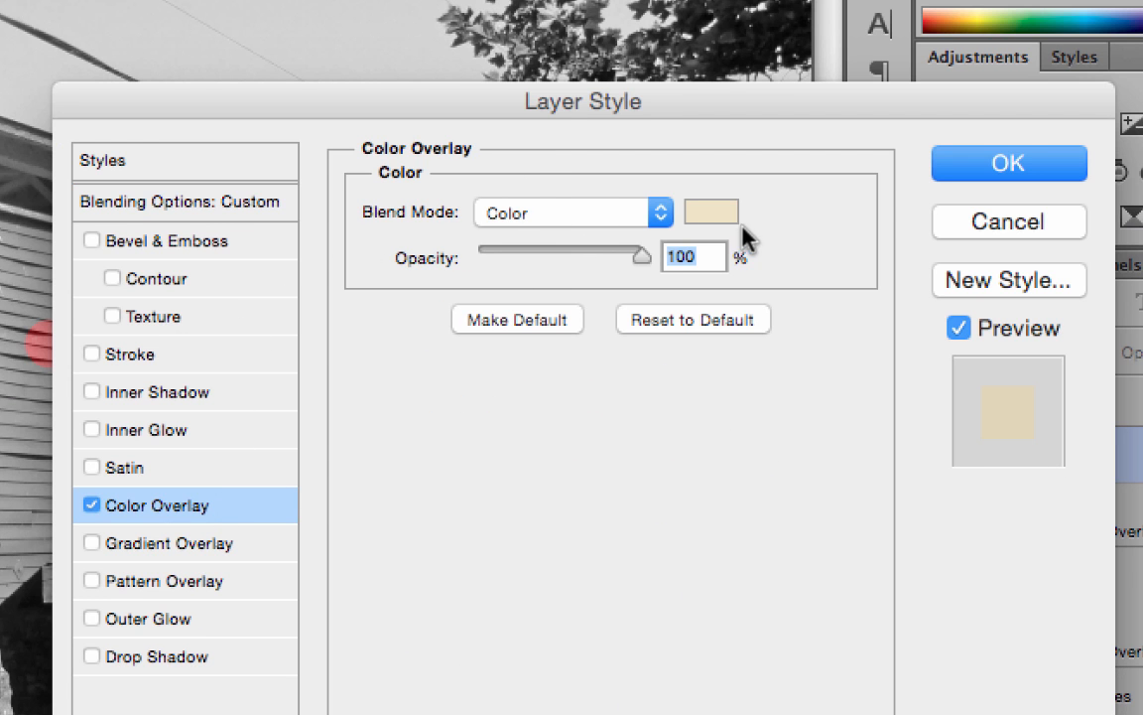
pyautogui.click(727, 217)
pyautogui.moveTo(401, 126); pyautogui.dragTo(370, 141)
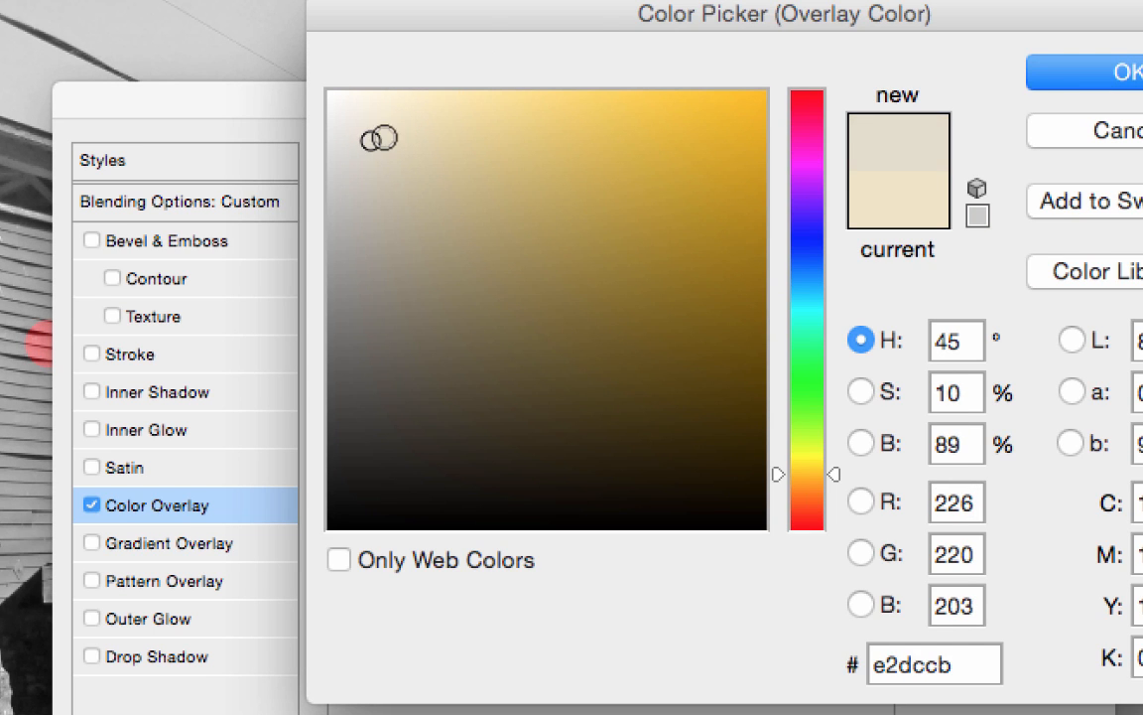
pyautogui.click(1137, 83)
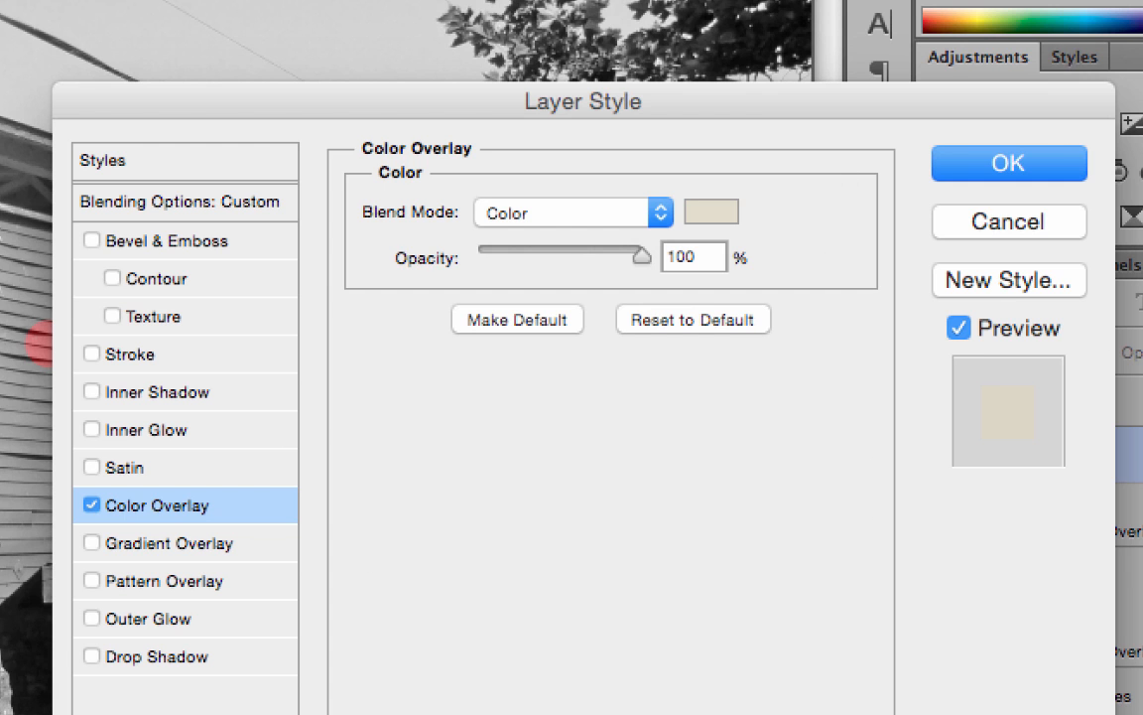
pyautogui.click(1038, 166)
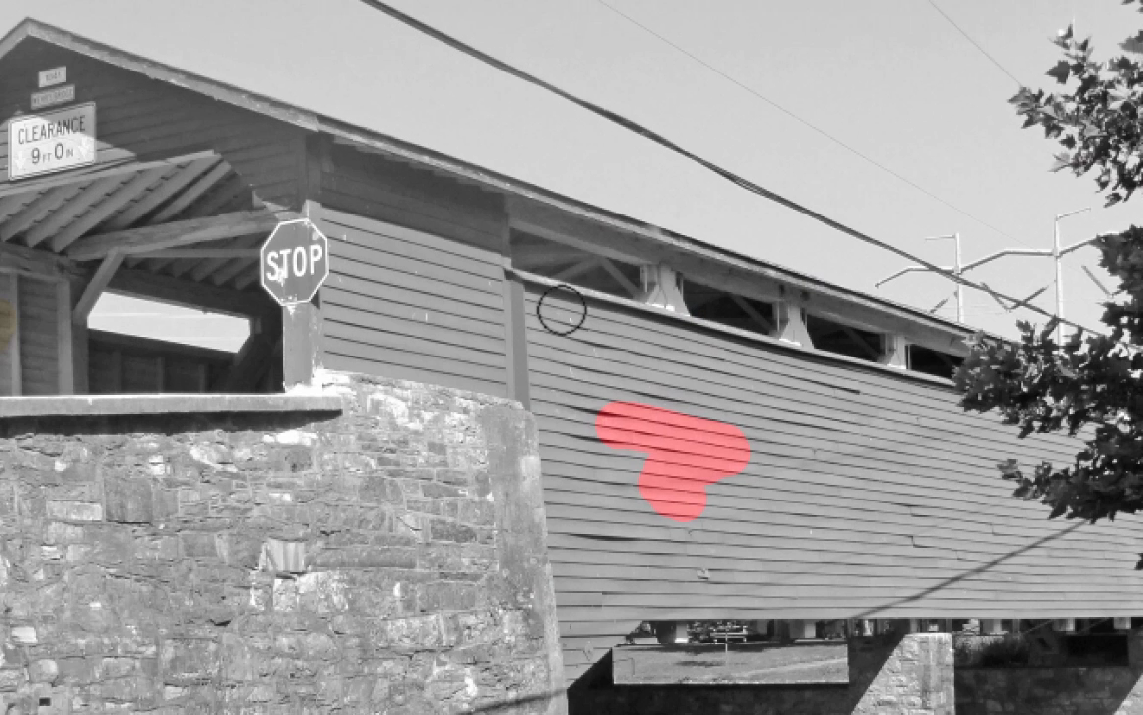
# Paint over the inner wood wall under the bridge entrance on the wood layer and save the file with Maximize Compatibility on.
pyautogui.moveTo(326, 309)
pyautogui.mouseDown()
pyautogui.moveTo(378, 351)
pyautogui.moveTo(374, 312)
pyautogui.moveTo(346, 310)
pyautogui.moveTo(306, 317)
pyautogui.moveTo(282, 349)
pyautogui.moveTo(301, 387)
pyautogui.moveTo(358, 399)
pyautogui.moveTo(332, 381)
pyautogui.mouseUp()
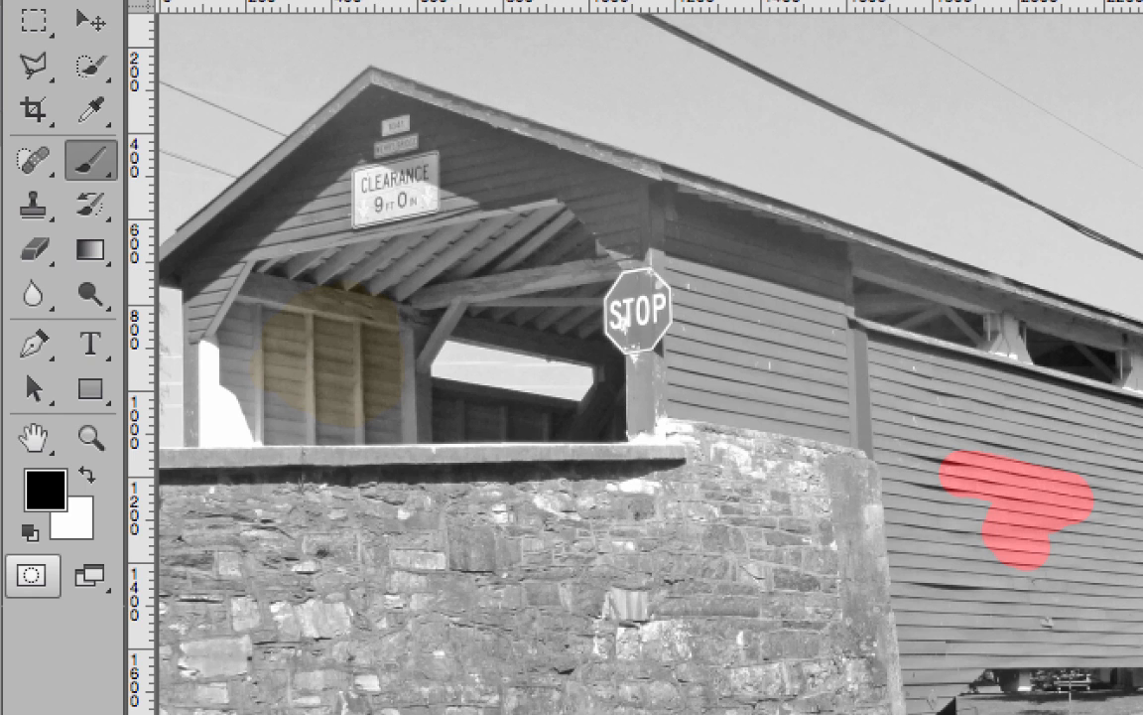
pyautogui.scroll(3, 650, 367)
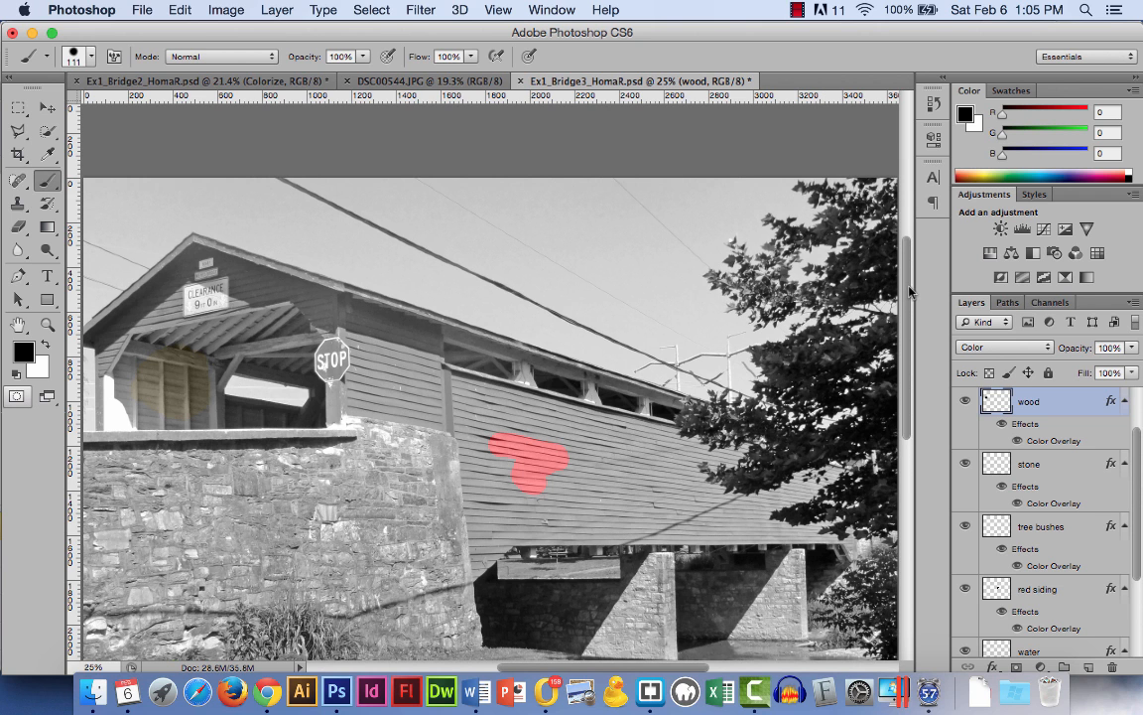
pyautogui.moveTo(909, 291); pyautogui.dragTo(904, 335)
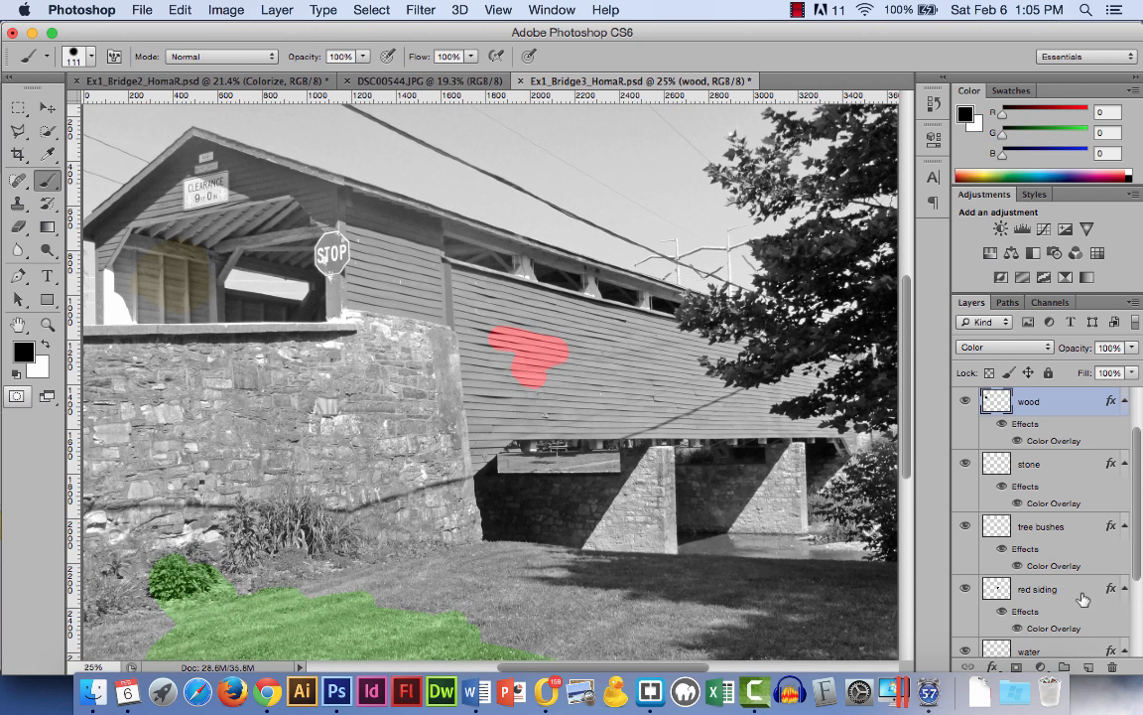
pyautogui.press('cmd+s')
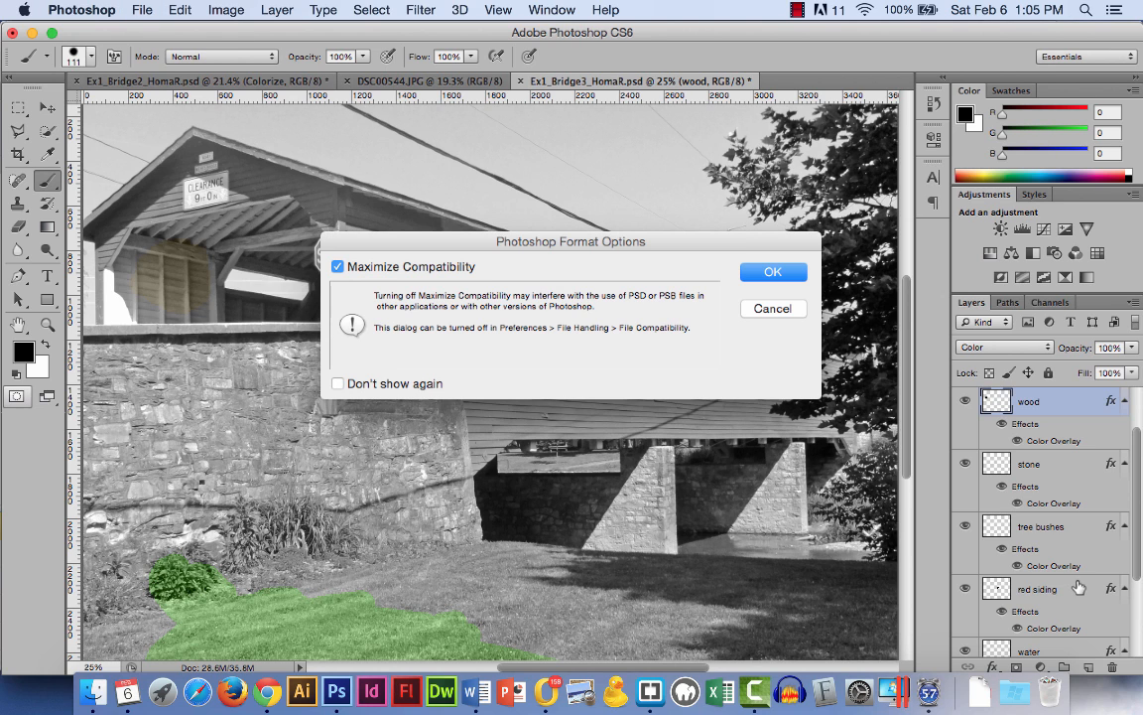
pyautogui.click(772, 276)
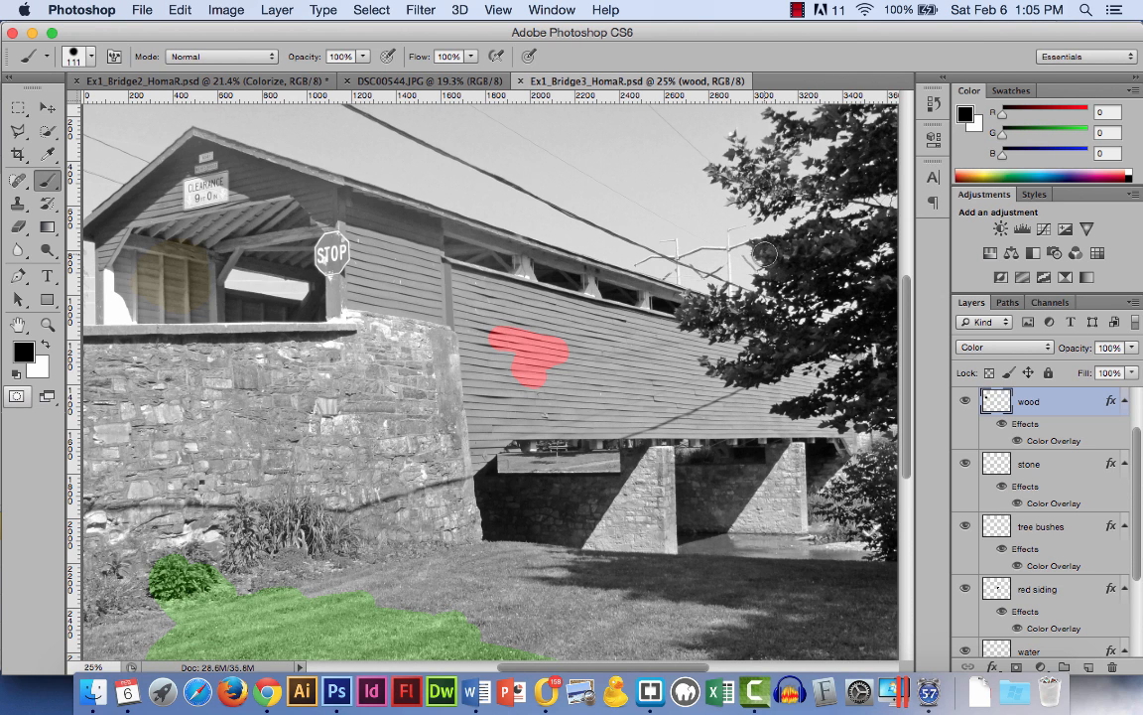